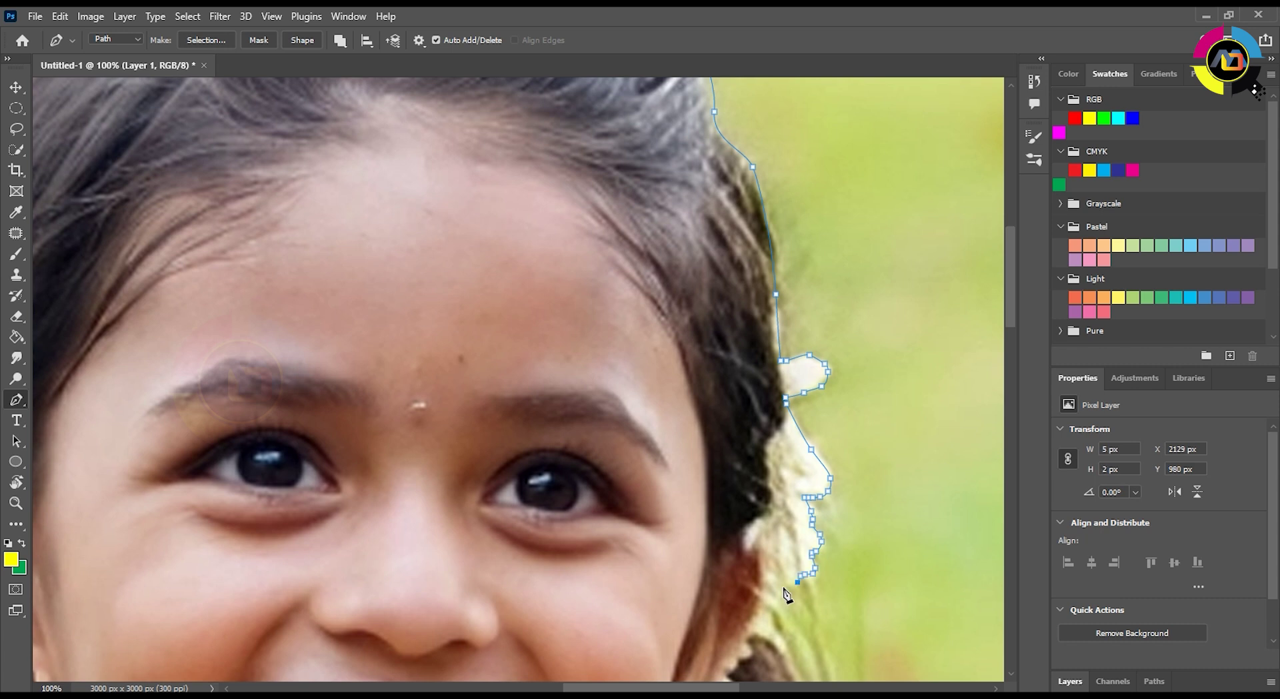
Continue the Pen path along the edge of the girl's hair and flowers beside her ear.
click(797, 670)
scroll(787, 593, down, 10)
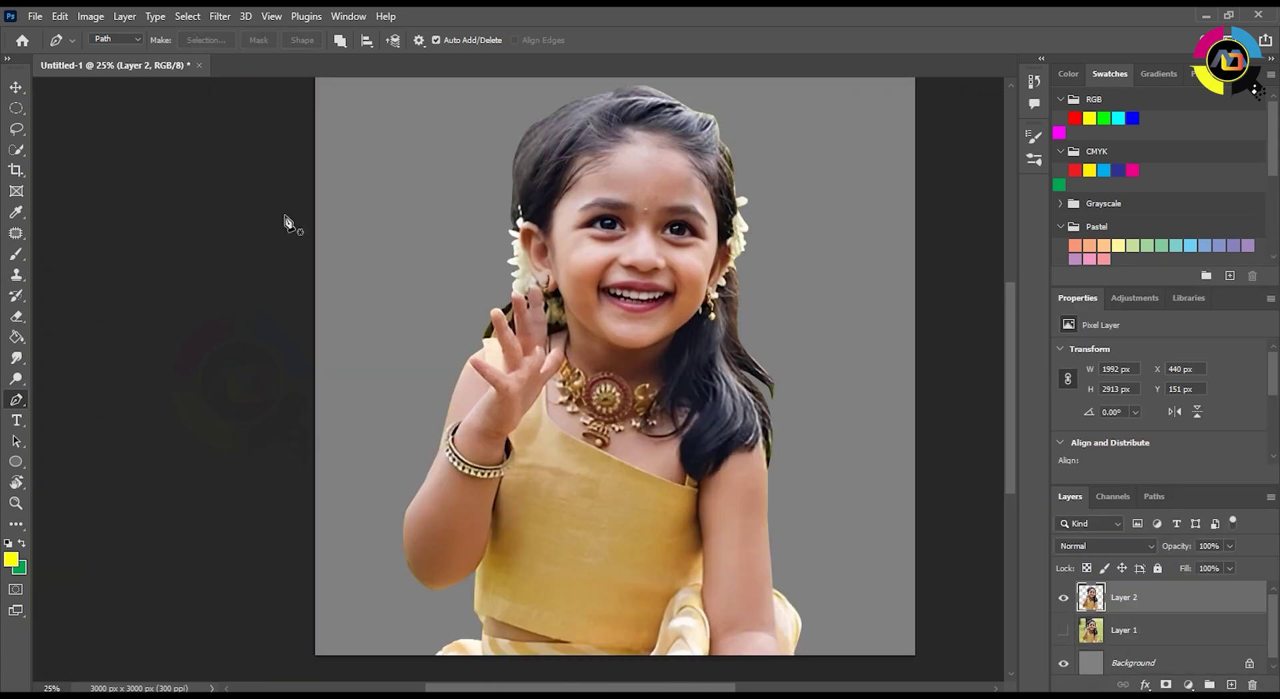
Adjust the brightness and contrast of the cut-out girl on Layer 2.
click(90, 16)
click(300, 57)
drag(813, 308, 826, 308)
click(940, 289)
Select a color range of the cut-out girl and adjust its Levels.
click(188, 16)
click(210, 178)
click(851, 103)
click(992, 115)
key(ctrl+m)
key(Escape)
key(ctrl+l)
mouse_move(134, 566)
mouse_down()
mouse_move(158, 571)
mouse_move(138, 568)
mouse_up()
click(400, 348)
Apply a Color Balance adjustment to the selected tones and clear the selection.
key(ctrl+b)
click(1019, 311)
key(p)
key(ctrl+d)
key(ctrl+plus)
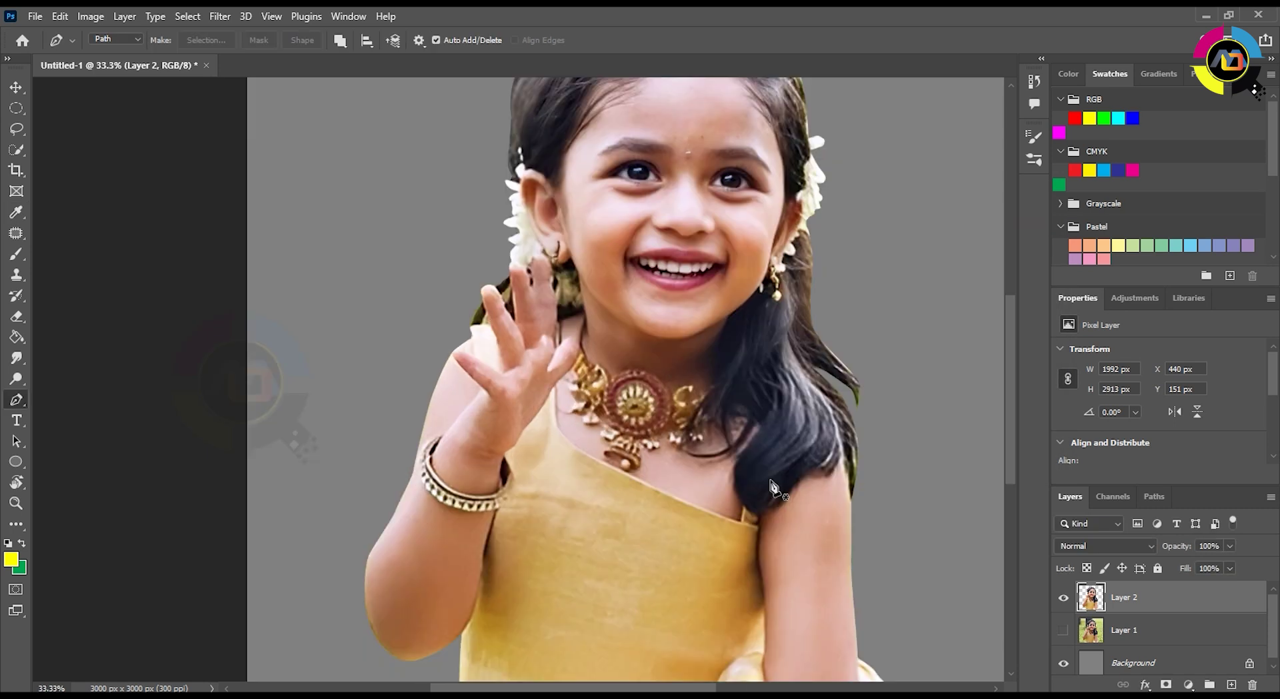
key(ctrl+minus)
key(ctrl+minus)
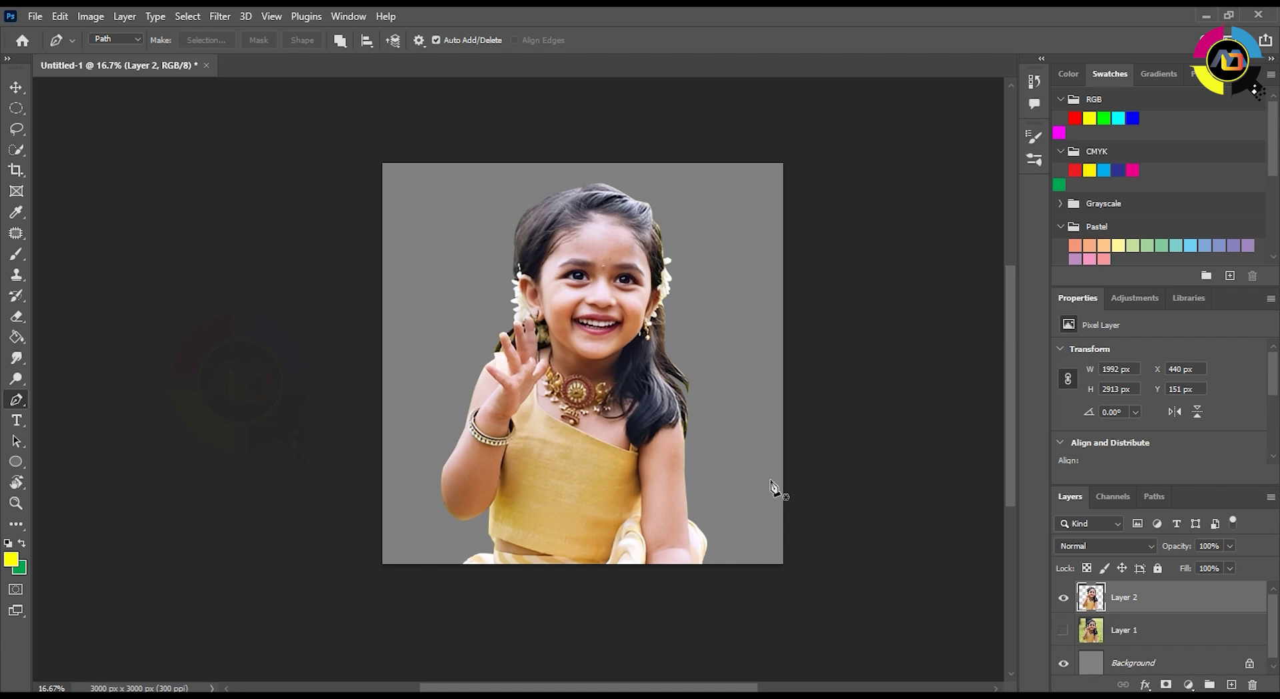
Duplicate Layer 2, apply the High Pass filter to the copy and set its blend mode to Linear Light.
key(ctrl+plus)
key(ctrl+plus)
key(ctrl+j)
click(220, 16)
mouse_move(373, 358)
click(451, 373)
click(889, 203)
click(1105, 546)
click(1084, 538)
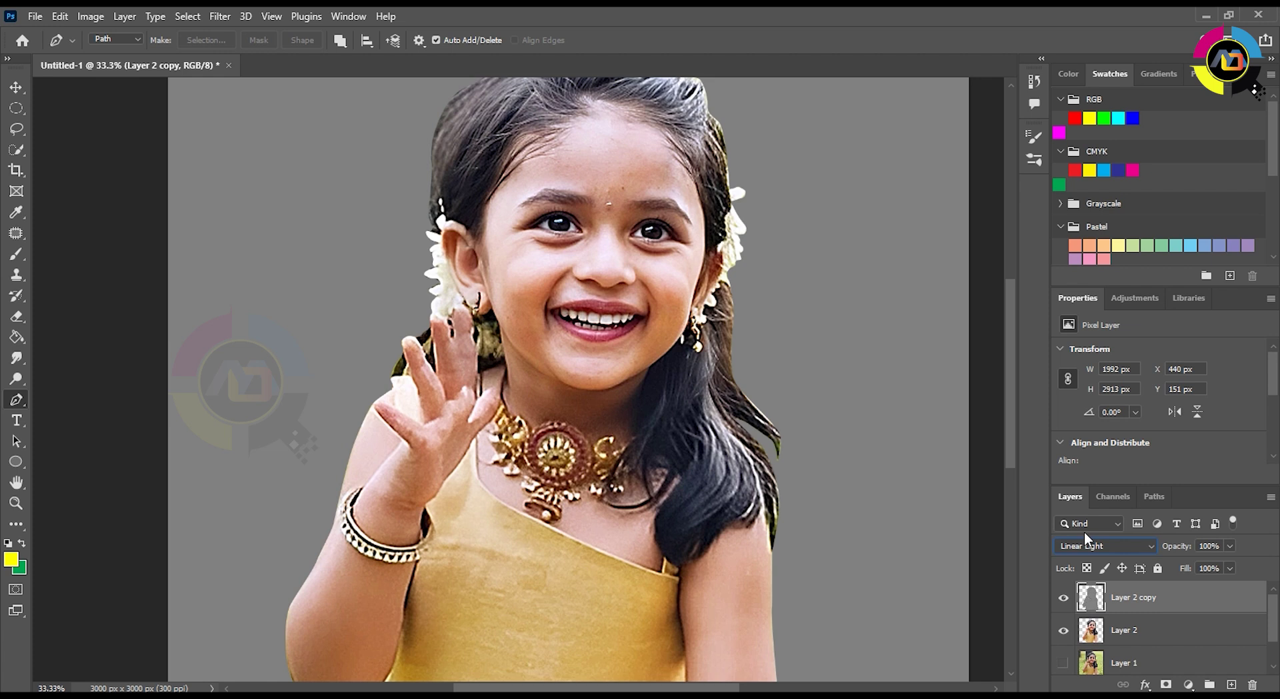
Duplicate Layer 2, hide the original and merge the duplicate with the Linear Light sharpening layer.
click(1145, 627)
key(ctrl+j)
click(1064, 663)
click(1142, 598)
ctrl+click(1142, 633)
key(ctrl+e)
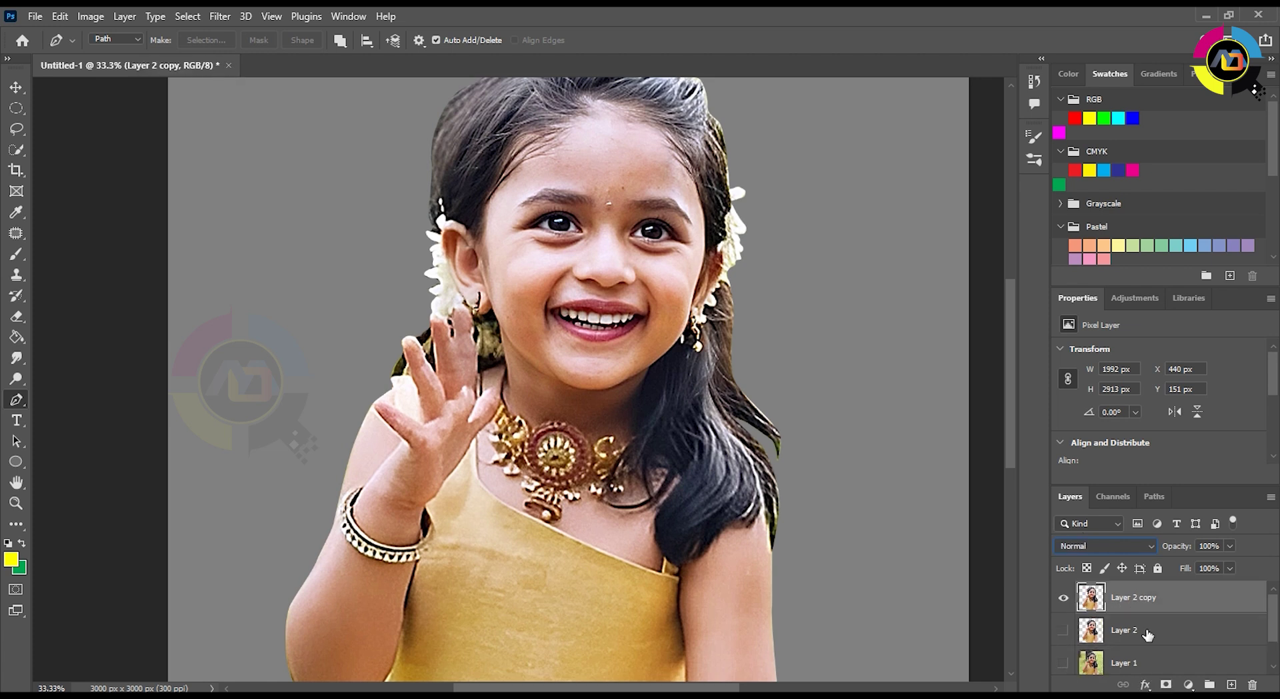
Outline the girl's nose with the Pen tool and convert the path into a selection.
key(ctrl+minus)
key(ctrl+plus)
key(ctrl+plus)
key(r)
key(ctrl+plus)
key(ctrl+plus)
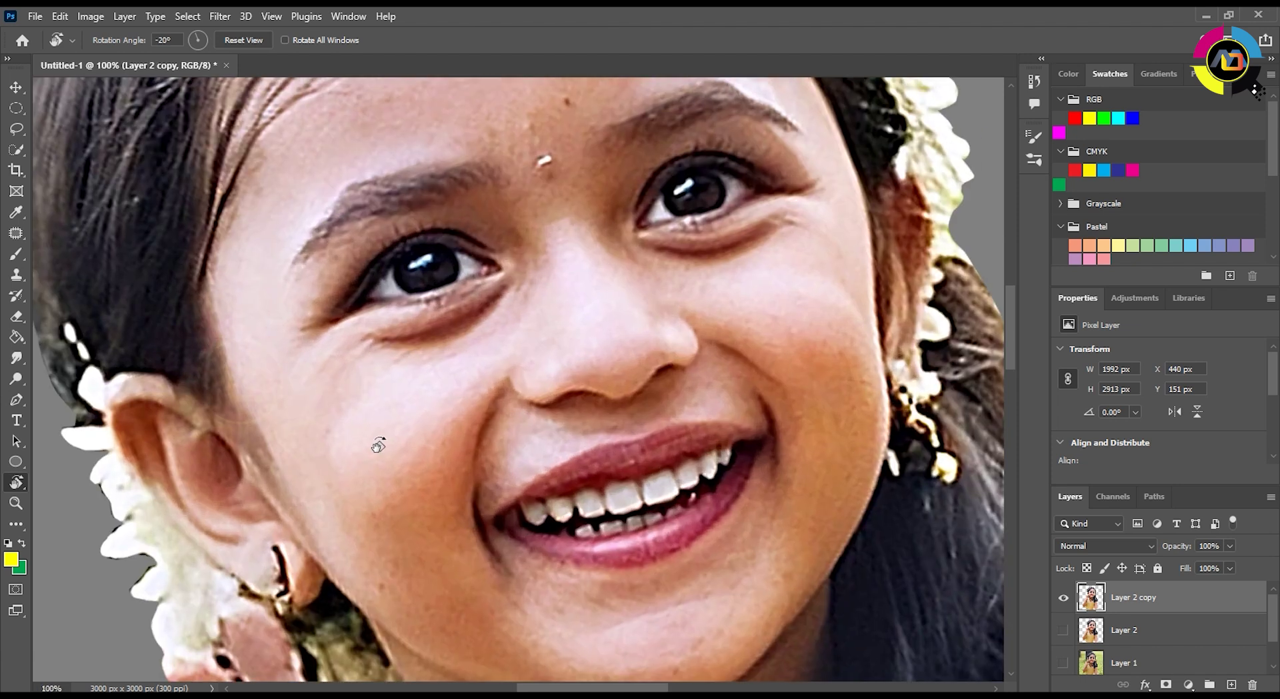
drag(374, 443, 463, 444)
key(ctrl+plus)
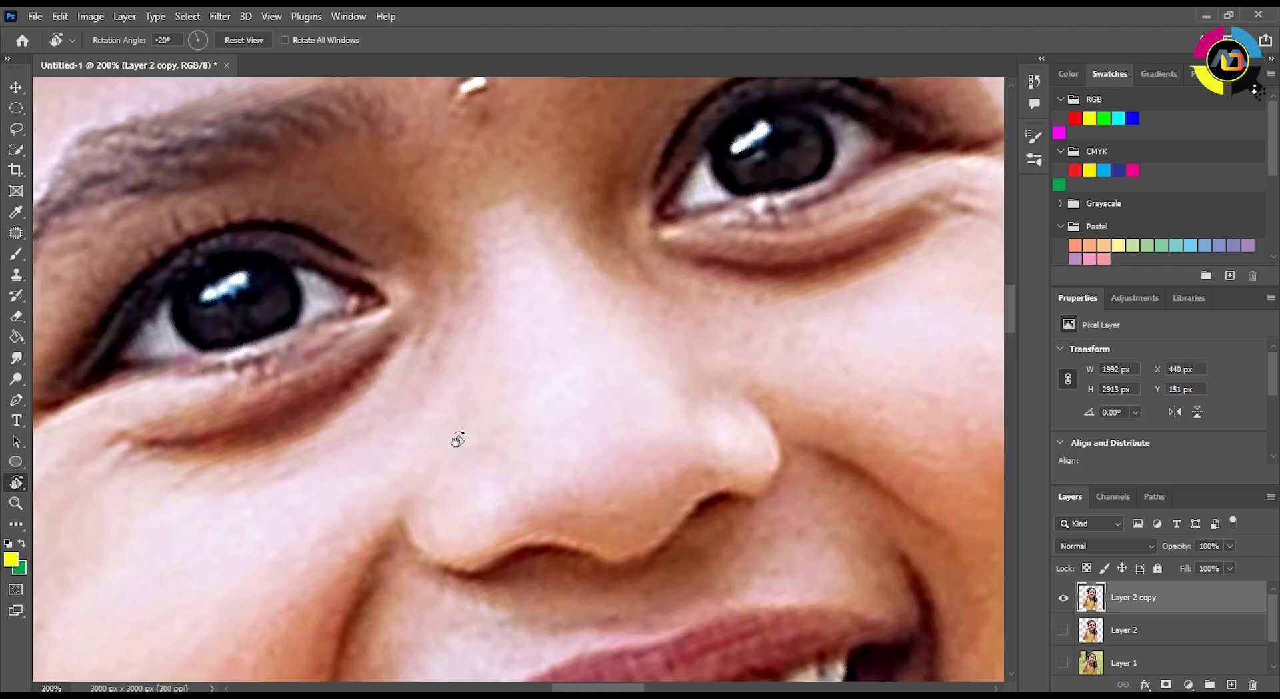
key(p)
scroll(387, 466, down, 2)
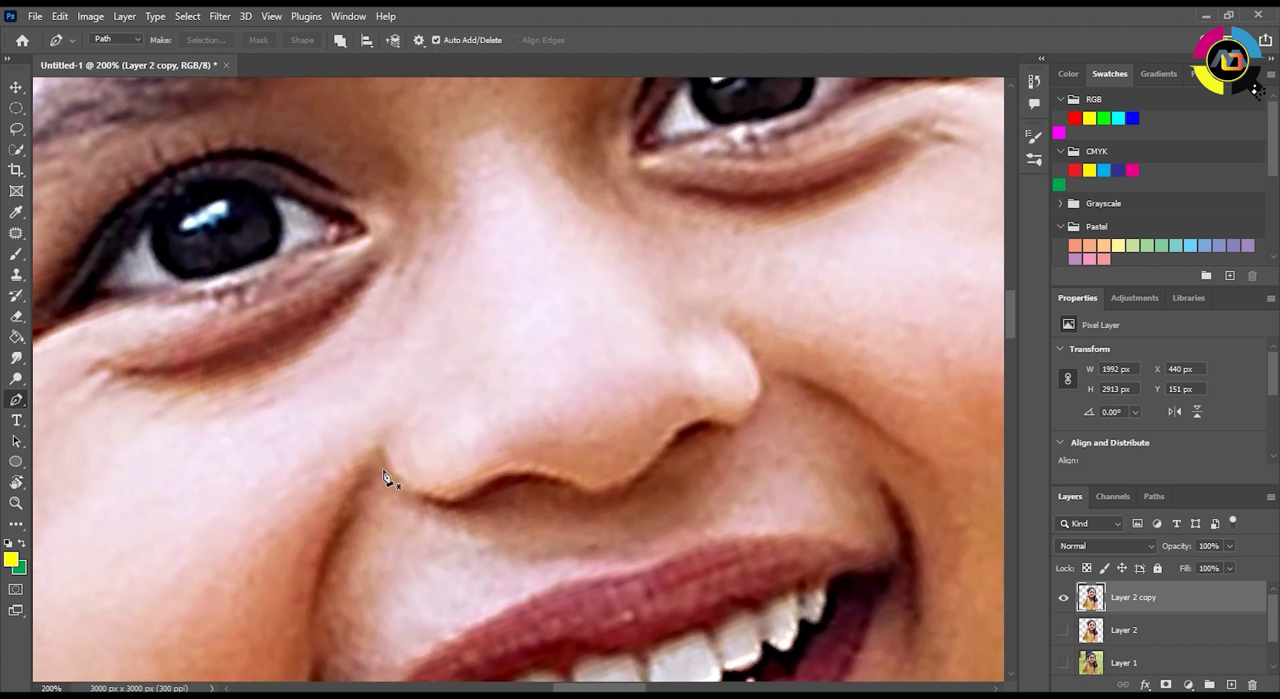
click(382, 439)
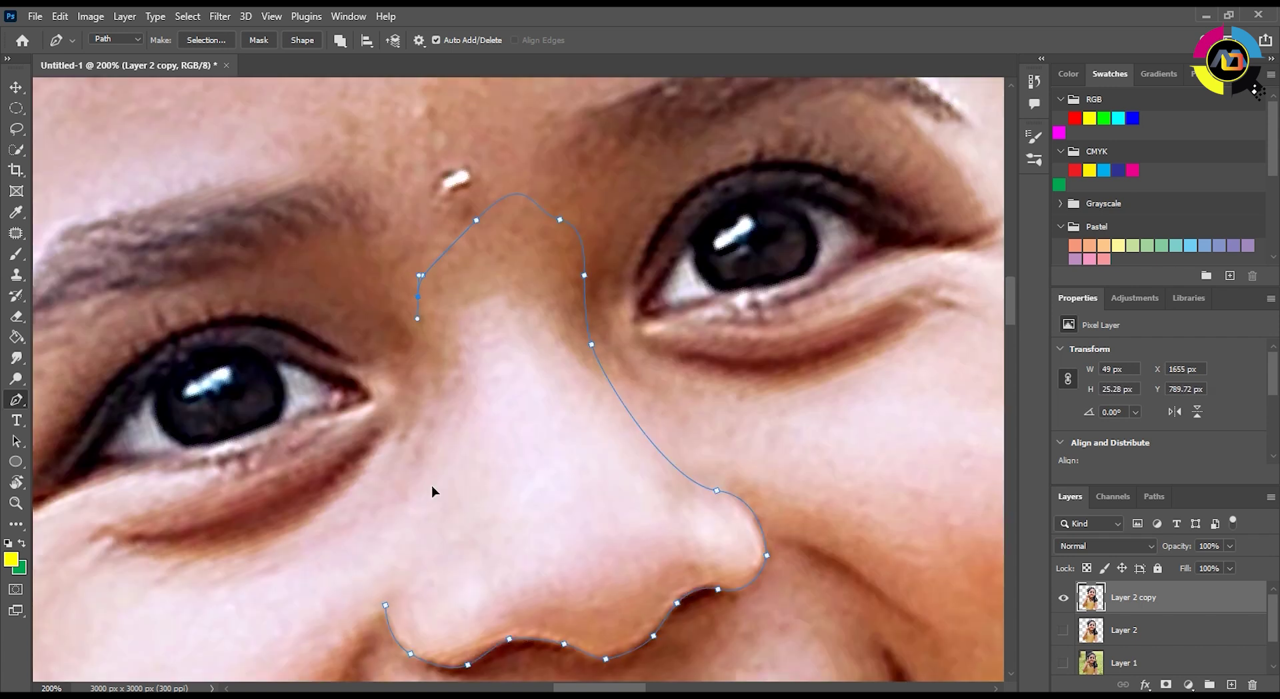
key(ctrl+Return)
Smooth the skin inside the nose selection with the Smudge tool at 70% strength and brush size 30.
key(r)
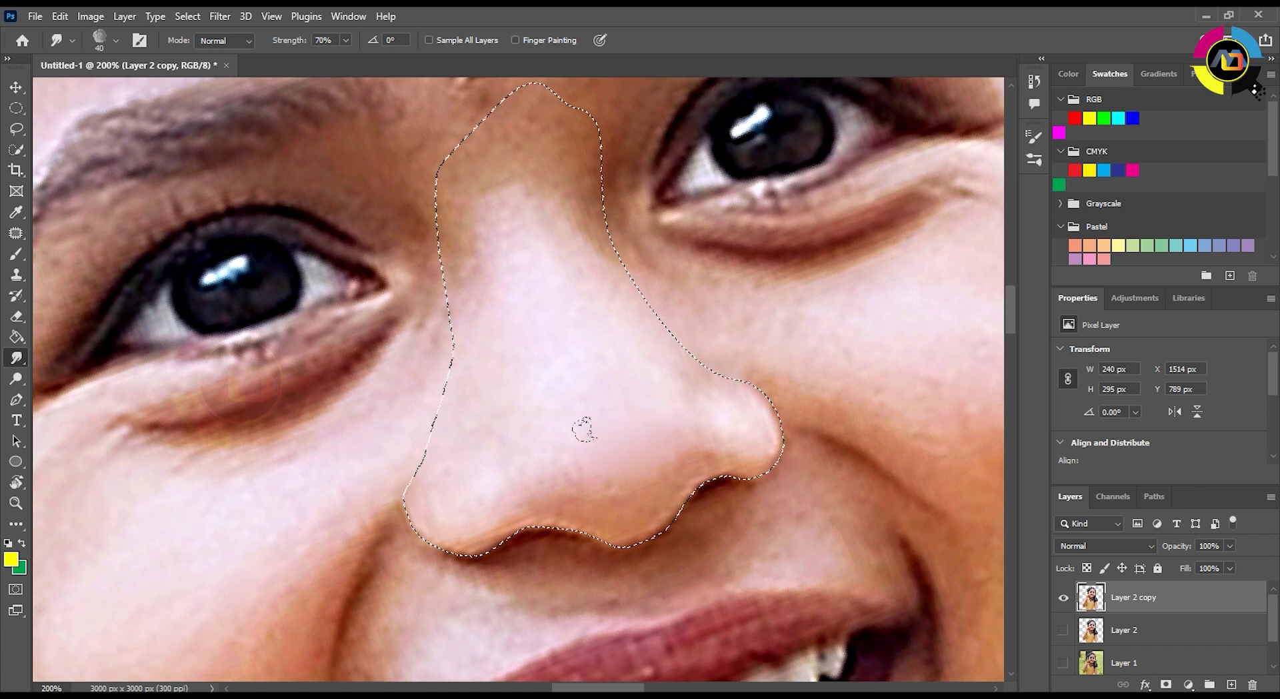
key(bracketleft)
mouse_move(585, 430)
mouse_down()
mouse_move(548, 438)
mouse_move(556, 261)
mouse_move(622, 504)
mouse_move(667, 478)
mouse_move(542, 504)
mouse_move(644, 487)
mouse_move(752, 427)
mouse_move(742, 448)
mouse_move(666, 368)
mouse_move(446, 423)
mouse_up()
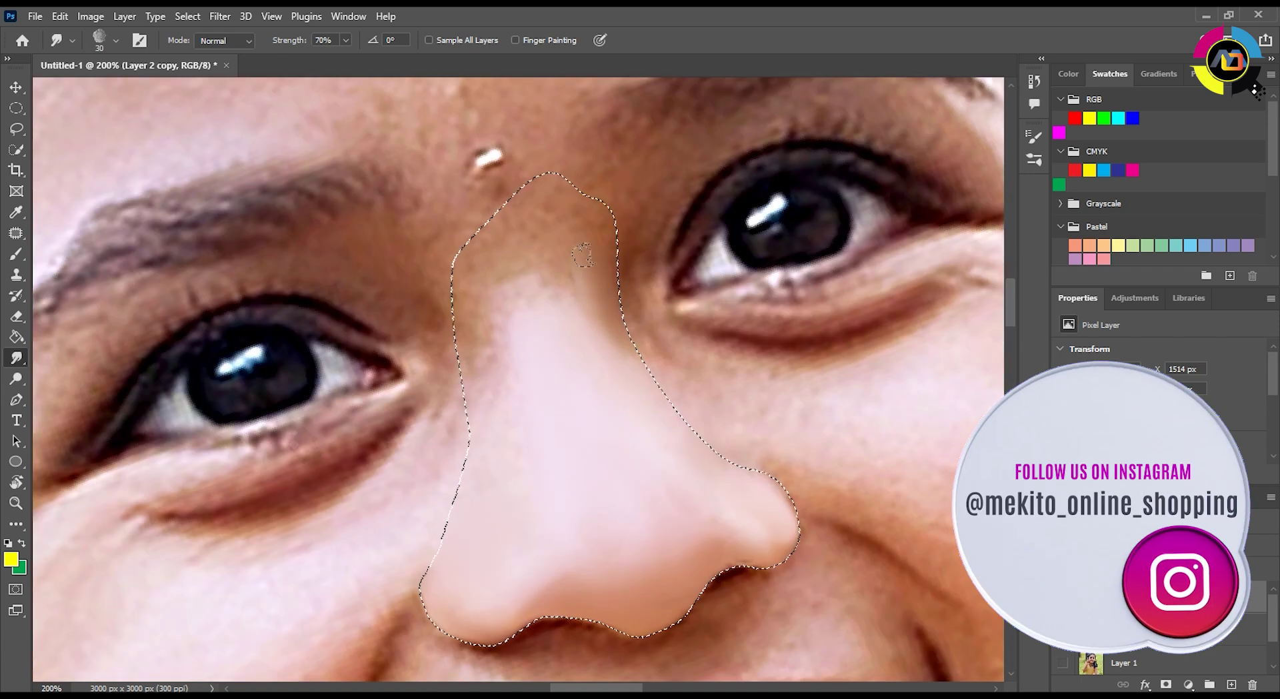
mouse_move(567, 260)
mouse_down()
mouse_move(487, 335)
mouse_move(471, 303)
mouse_up()
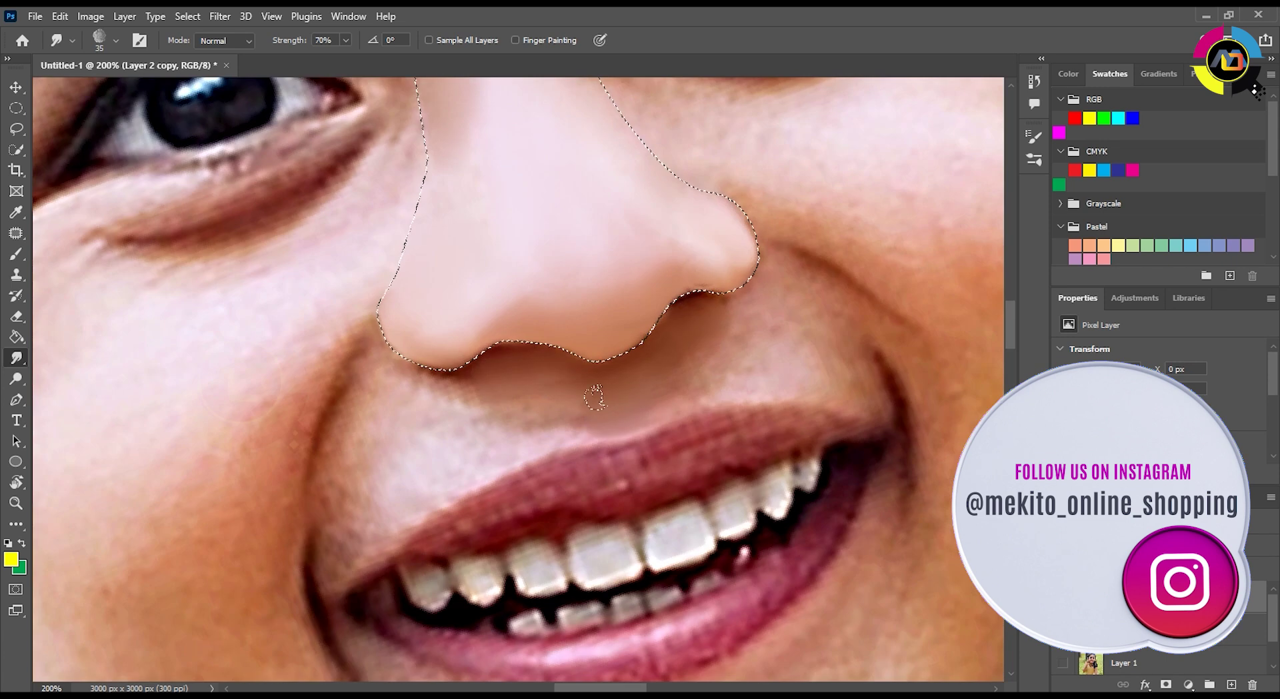
Smudge the skin between nose and upper lip at 70% strength, soften it at 30% with brush size 45, and deselect.
mouse_move(596, 397)
mouse_down()
mouse_move(501, 440)
mouse_move(434, 400)
mouse_move(373, 427)
mouse_move(737, 357)
mouse_up()
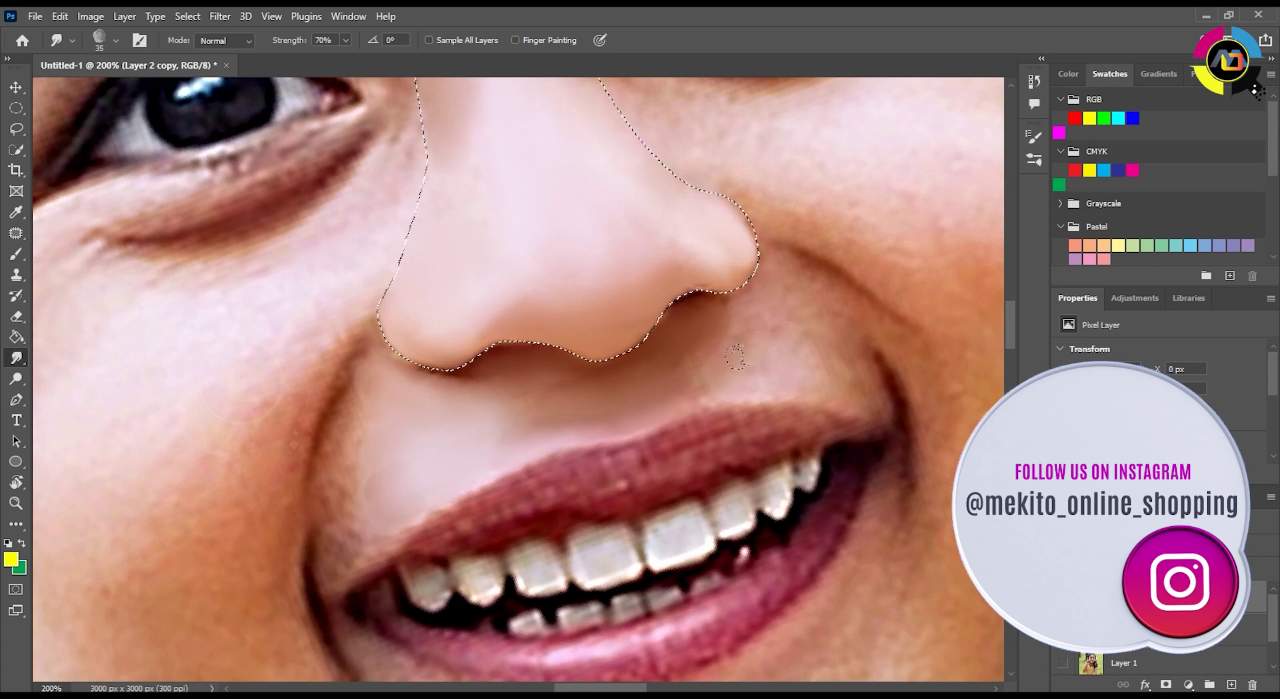
key(bracketright)
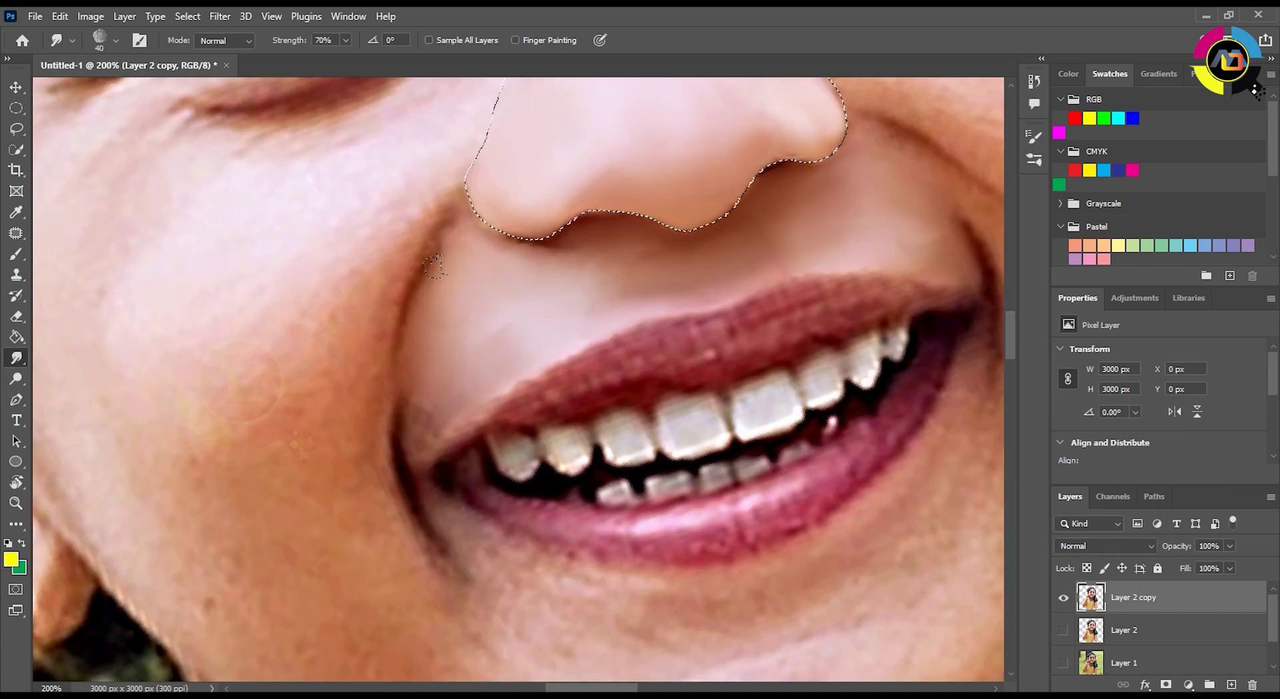
key(bracketright)
key(3)
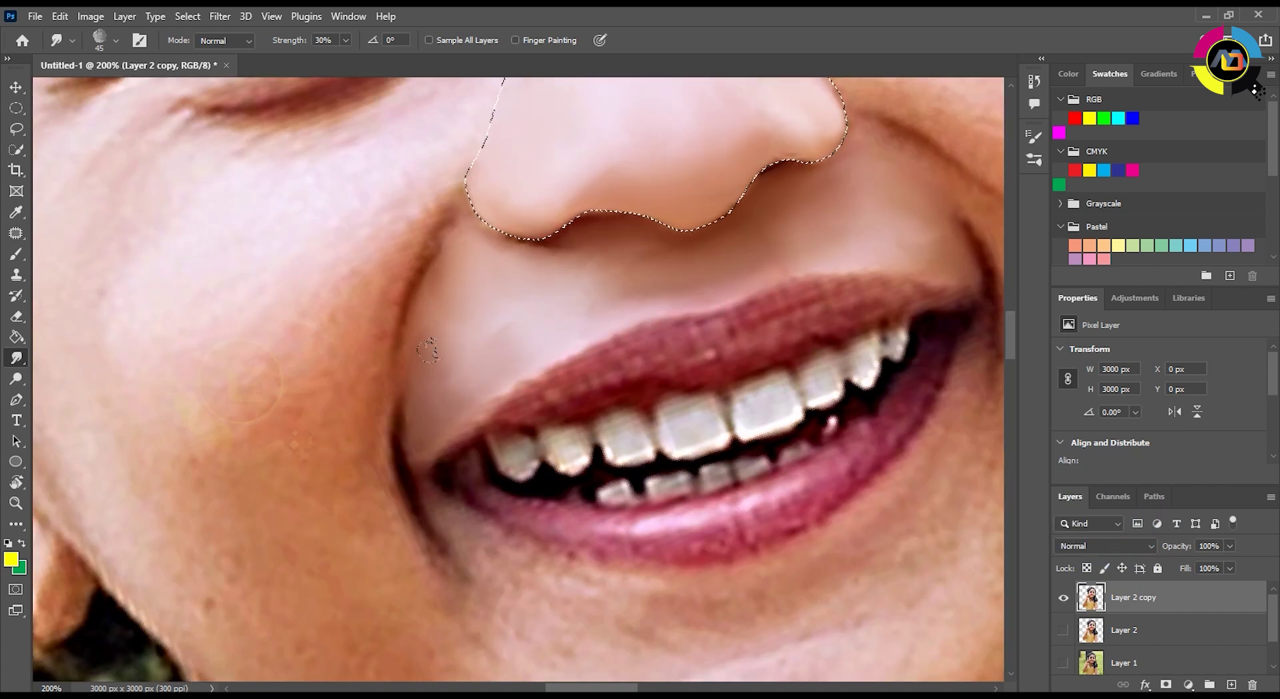
drag(786, 208, 630, 299)
key(ctrl+d)
key(ctrl+minus)
key(ctrl+minus)
key(ctrl+minus)
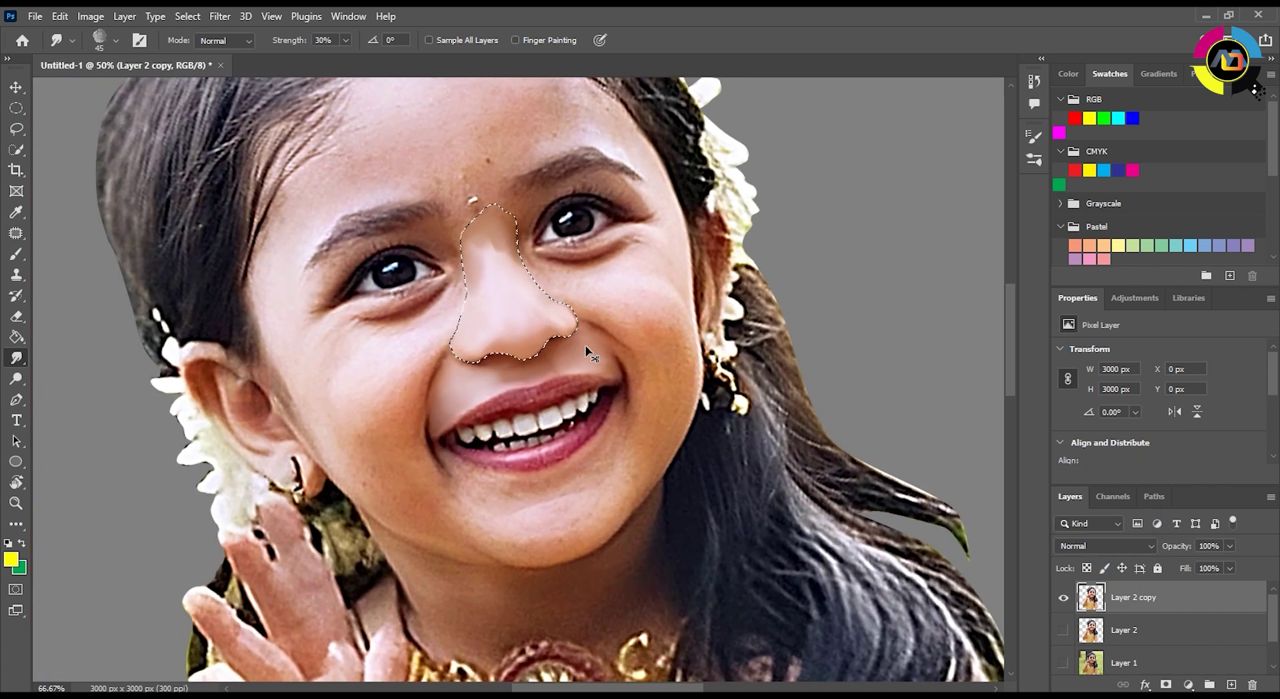
Outline the cheek from the smile line around below the eye to the nose with the Pen tool and select it.
key(ctrl+plus)
key(ctrl+plus)
key(ctrl+plus)
drag(427, 244, 617, 277)
key(p)
click(551, 249)
click(495, 394)
drag(292, 400, 274, 457)
click(261, 580)
click(129, 426)
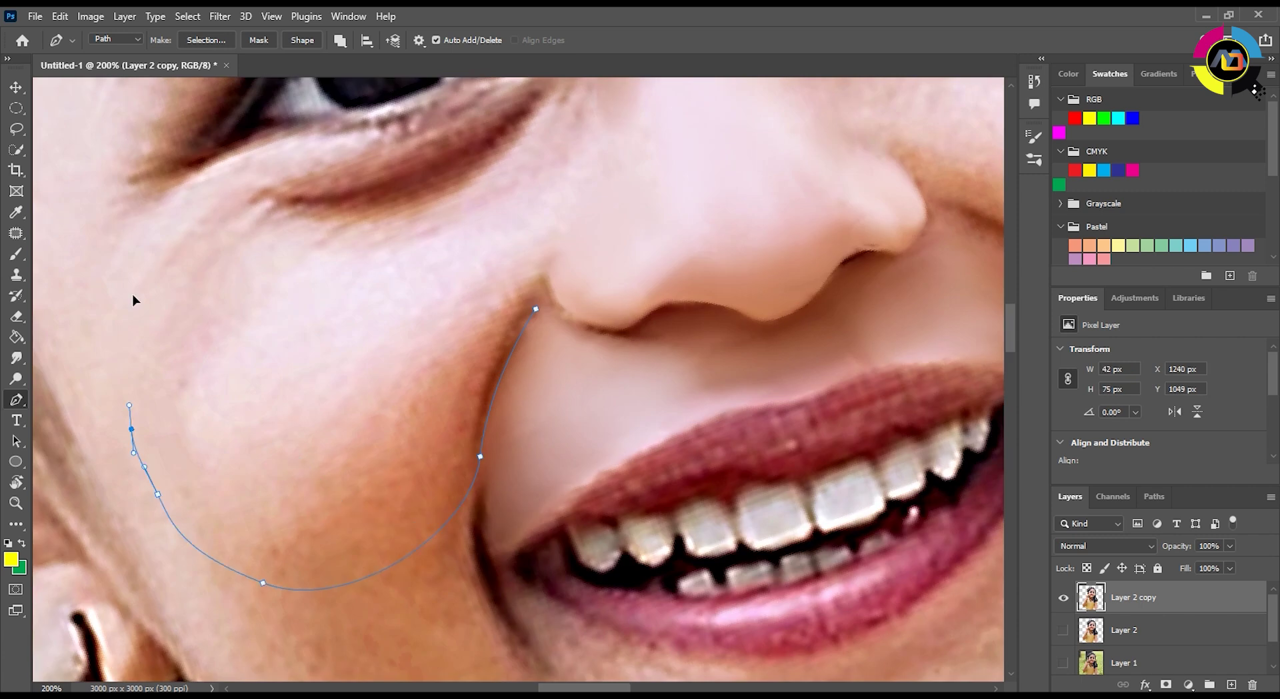
drag(134, 294, 171, 384)
click(231, 329)
click(303, 293)
click(497, 237)
mouse_move(467, 200)
mouse_down()
mouse_move(467, 644)
mouse_move(407, 193)
mouse_up()
click(509, 343)
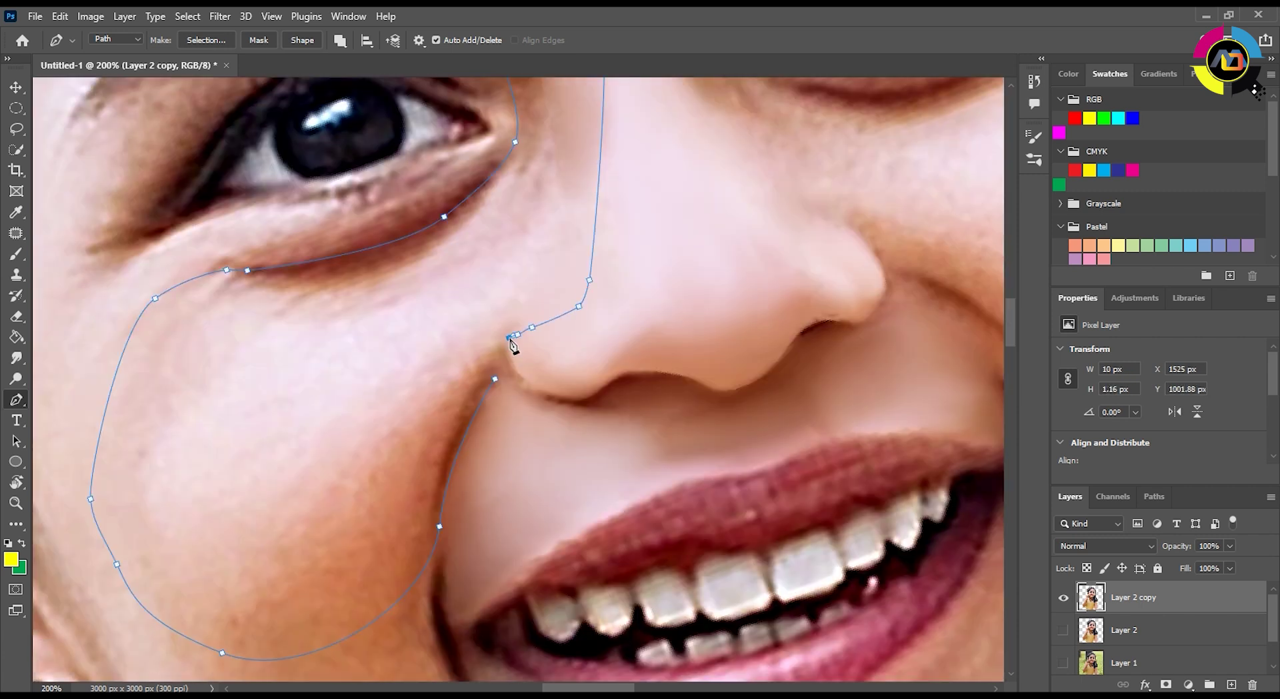
key(ctrl+Return)
Smudge the selected cheek smooth with brush size 50, deselect, and blend the skin beside the nose at 10% strength.
key(r)
key(bracketright)
mouse_move(248, 466)
mouse_down()
mouse_move(364, 287)
mouse_move(300, 200)
mouse_move(434, 343)
mouse_move(492, 263)
mouse_move(417, 337)
mouse_move(429, 280)
mouse_up()
key(3)
key(1)
key(ctrl+d)
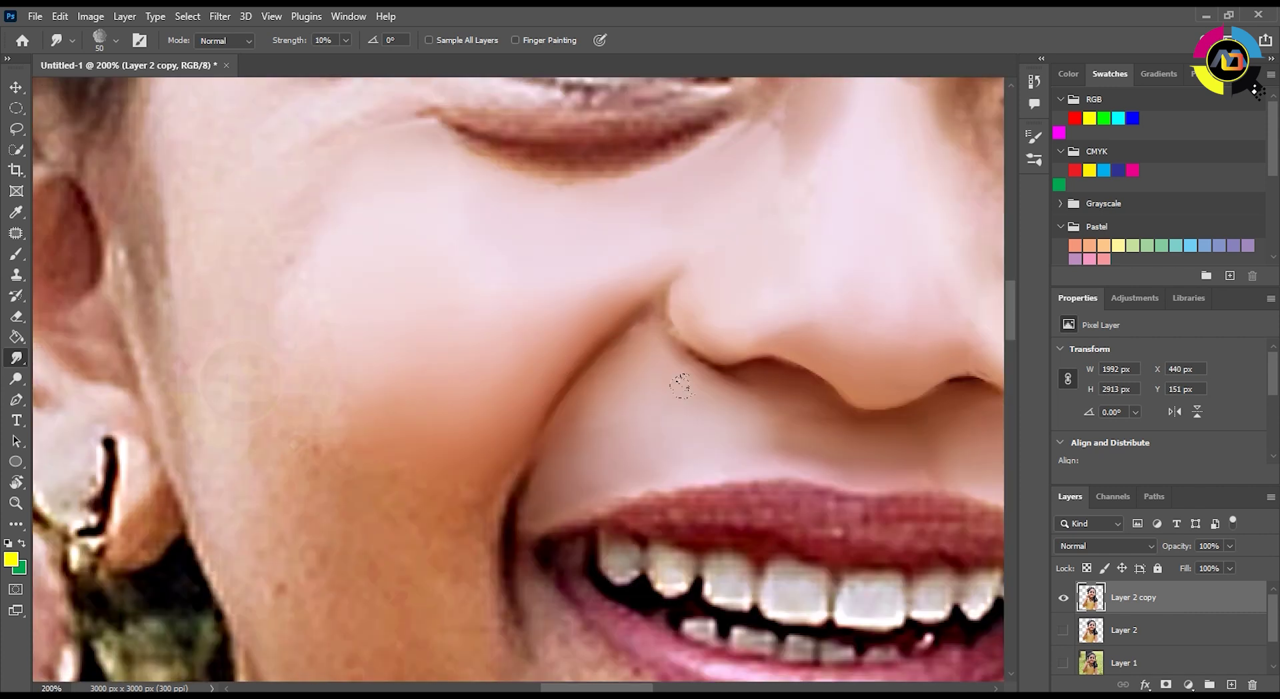
drag(630, 319, 617, 243)
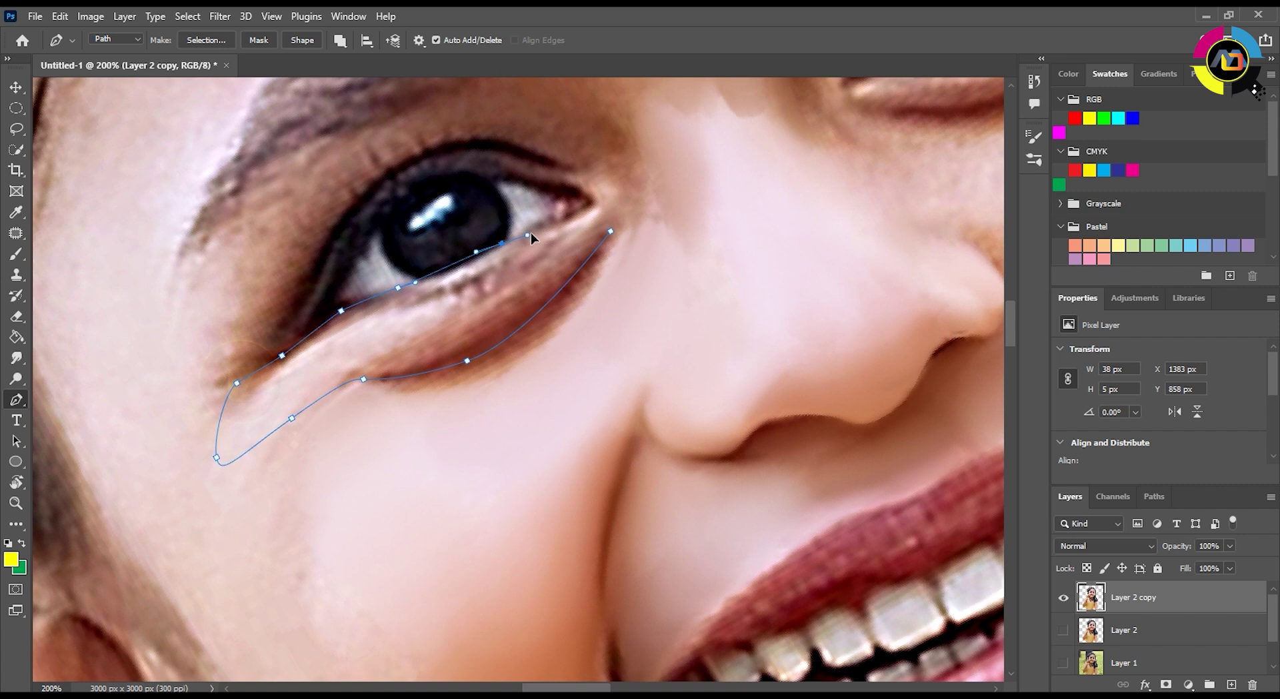
Select the outlined under-eye fold, smooth it with the Smudge tool at 60% strength and brush size 35, and deselect.
click(653, 211)
key(ctrl+Return)
key(r)
key(6)
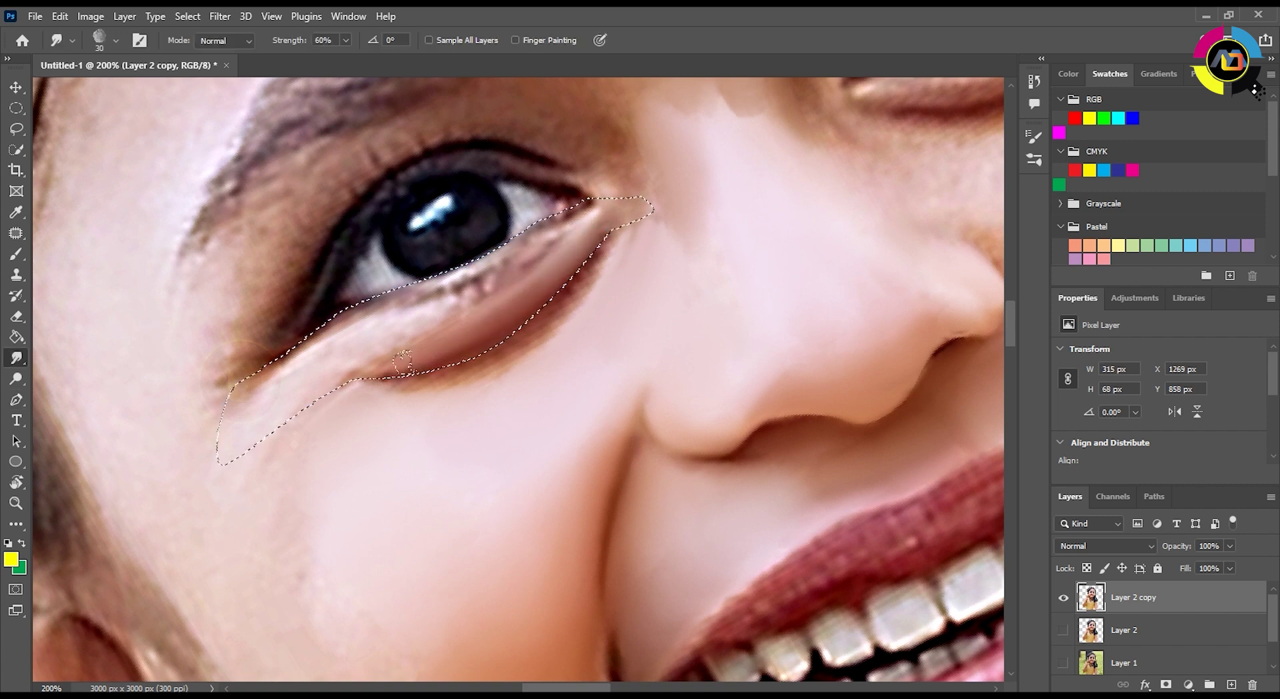
key(])
mouse_move(514, 257)
mouse_down()
mouse_move(493, 340)
mouse_move(467, 280)
mouse_move(500, 280)
mouse_move(480, 357)
mouse_move(574, 296)
mouse_up()
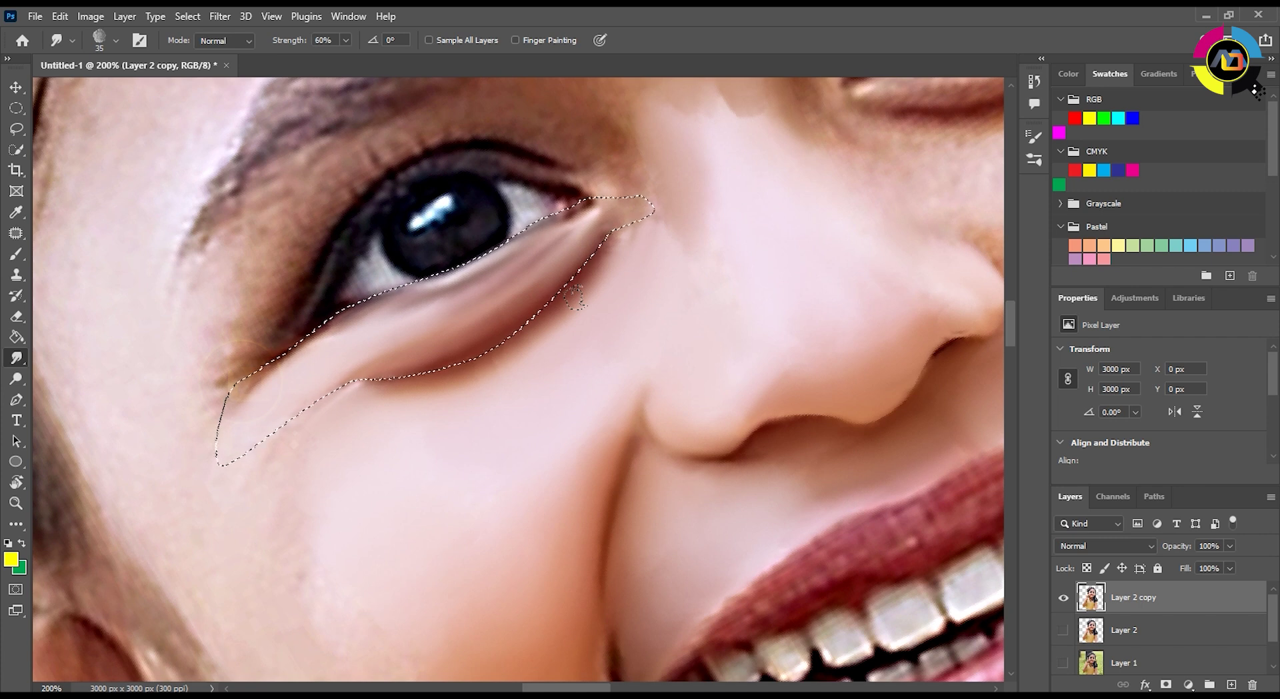
key(ctrl+d)
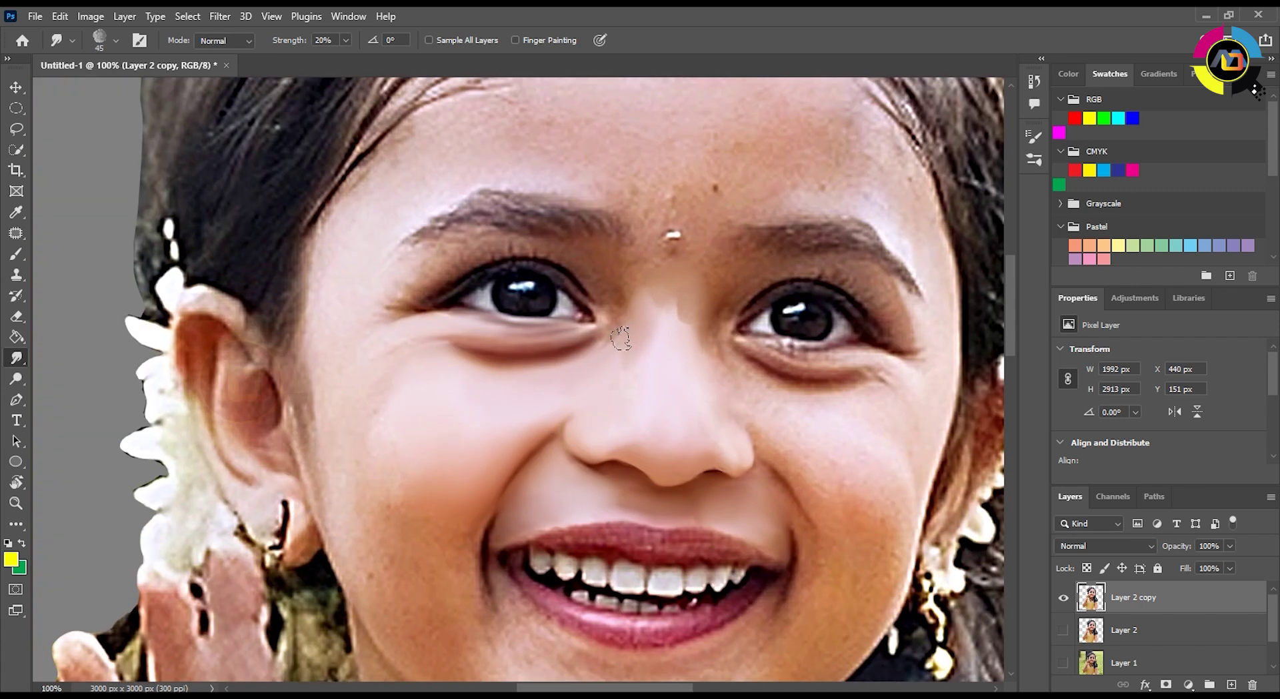
Smooth the selected cheek on the earring side with the Smudge tool at 40% strength, adjusting the brush size.
scroll(608, 306, down, 1)
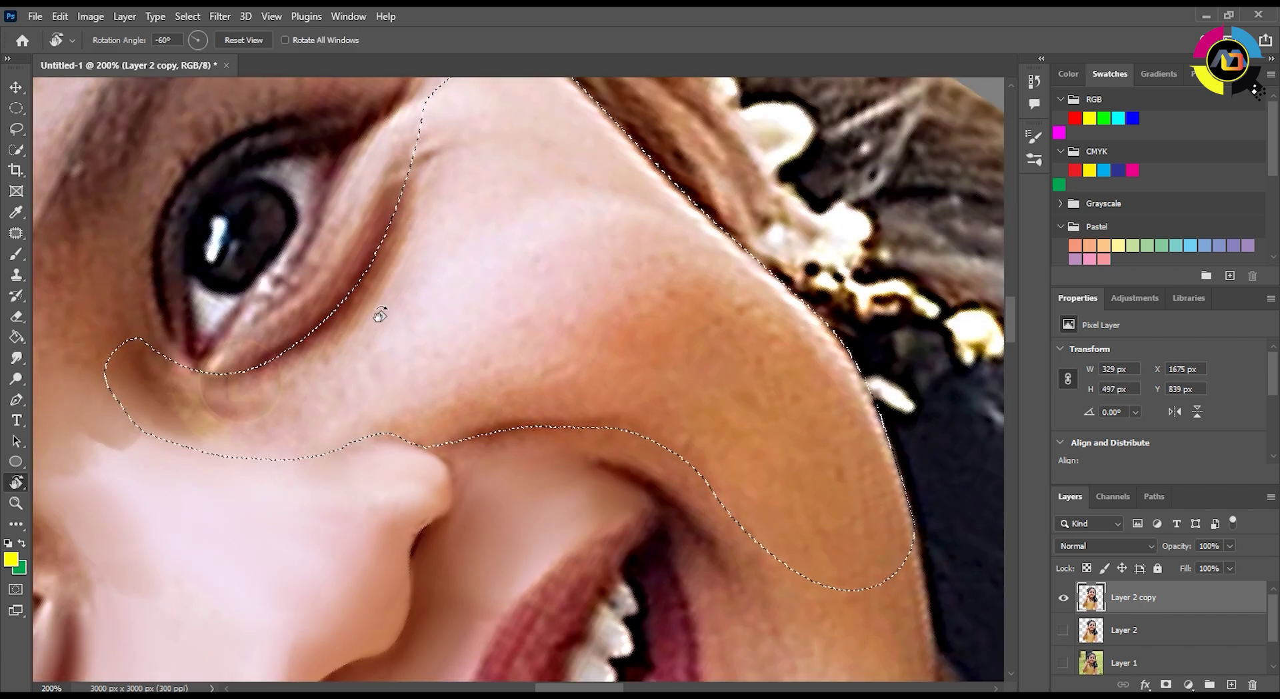
key(r)
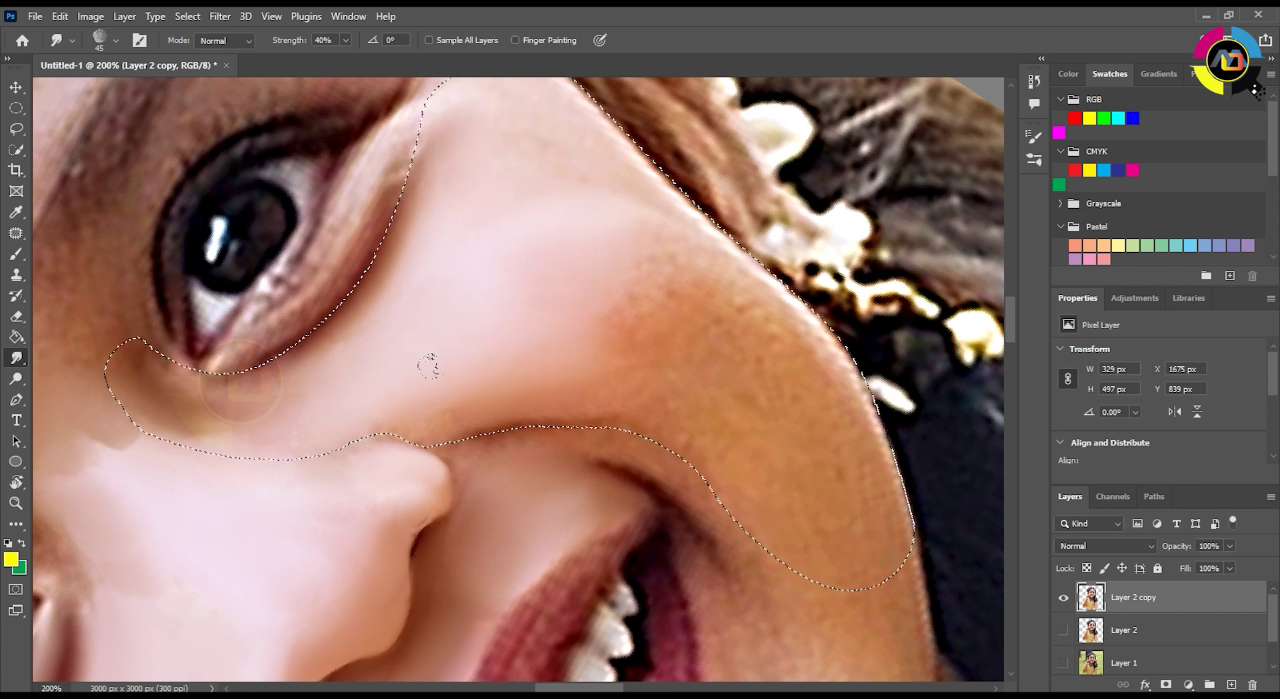
mouse_move(445, 328)
mouse_down()
mouse_move(481, 309)
mouse_move(494, 254)
mouse_move(657, 269)
mouse_up()
key(bracketleft)
key(bracketright)
key(bracketright)
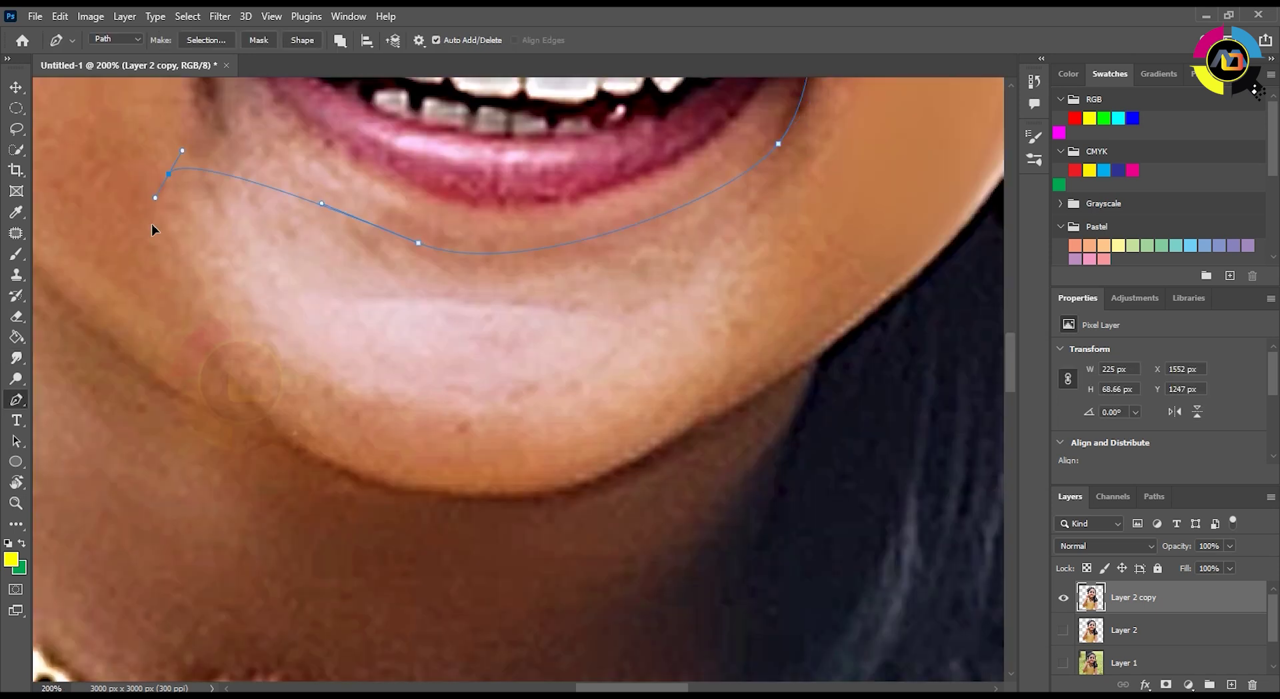
Complete the Pen outline around the chin and jaw below the mouth and convert it into a selection.
click(153, 239)
click(250, 403)
drag(361, 479, 389, 489)
drag(565, 491, 613, 476)
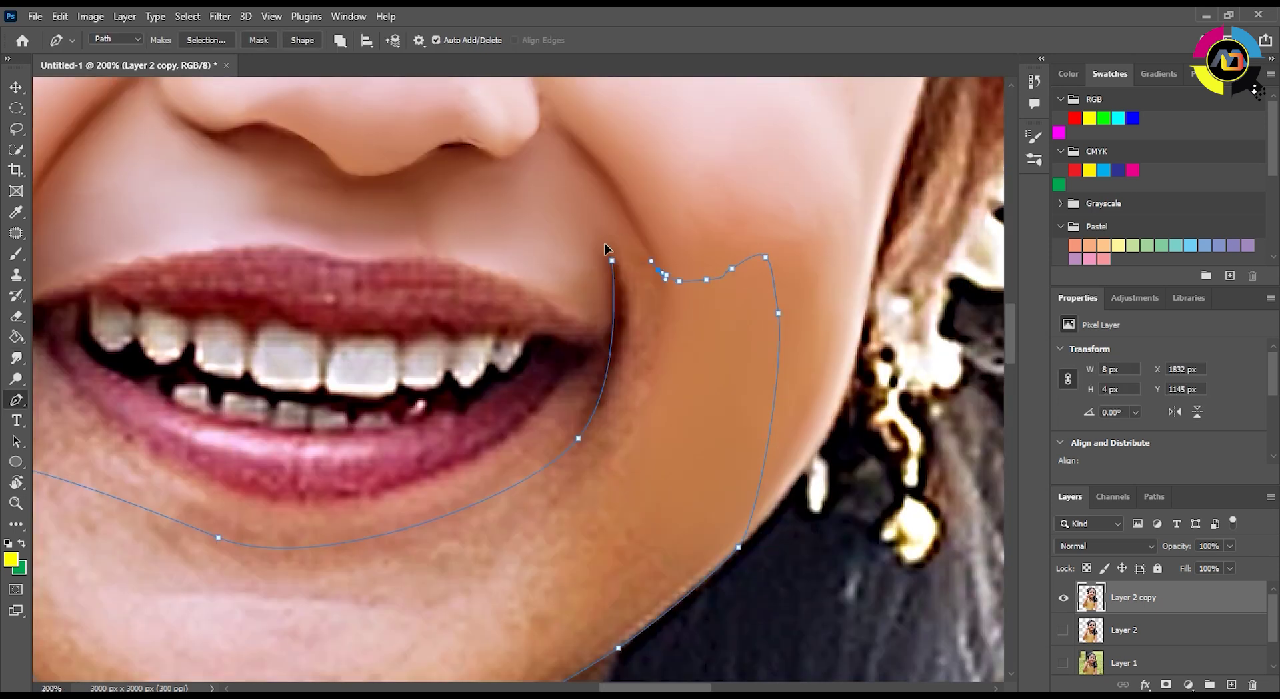
key(ctrl+Return)
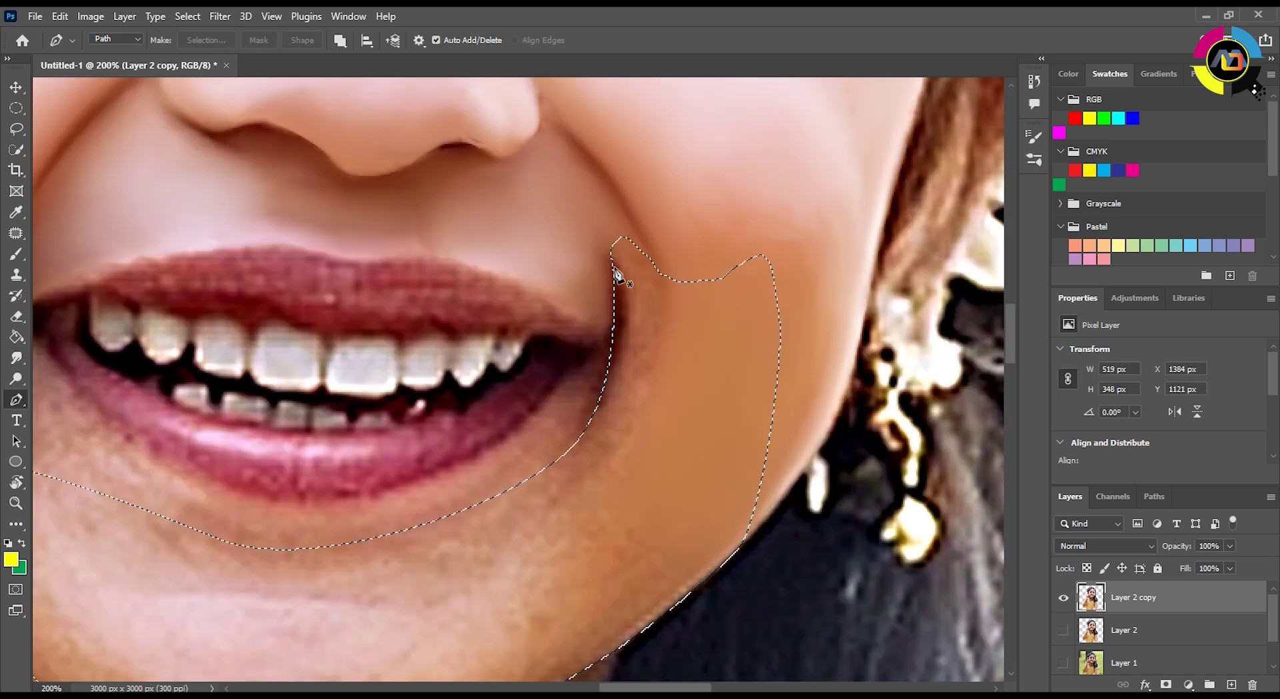
Smooth the selected chin and jaw with the Smudge tool at 70% strength, enlarging the brush to 50.
key(r)
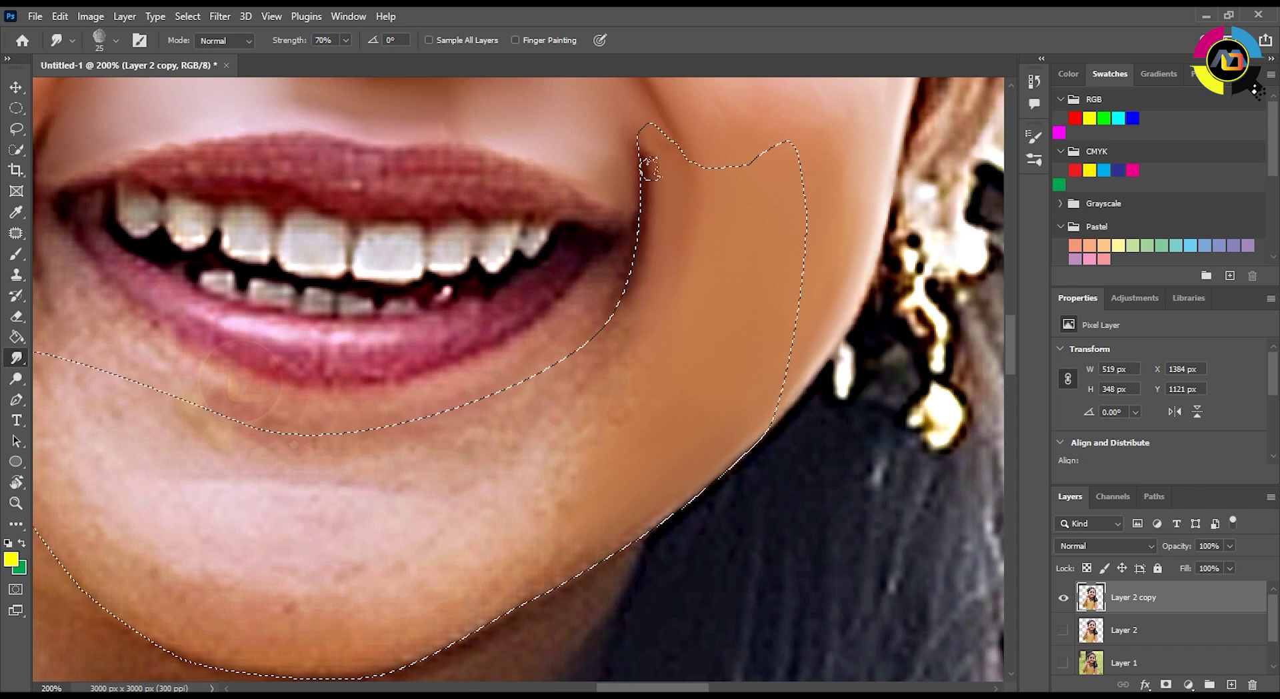
drag(520, 467, 600, 443)
key(r)
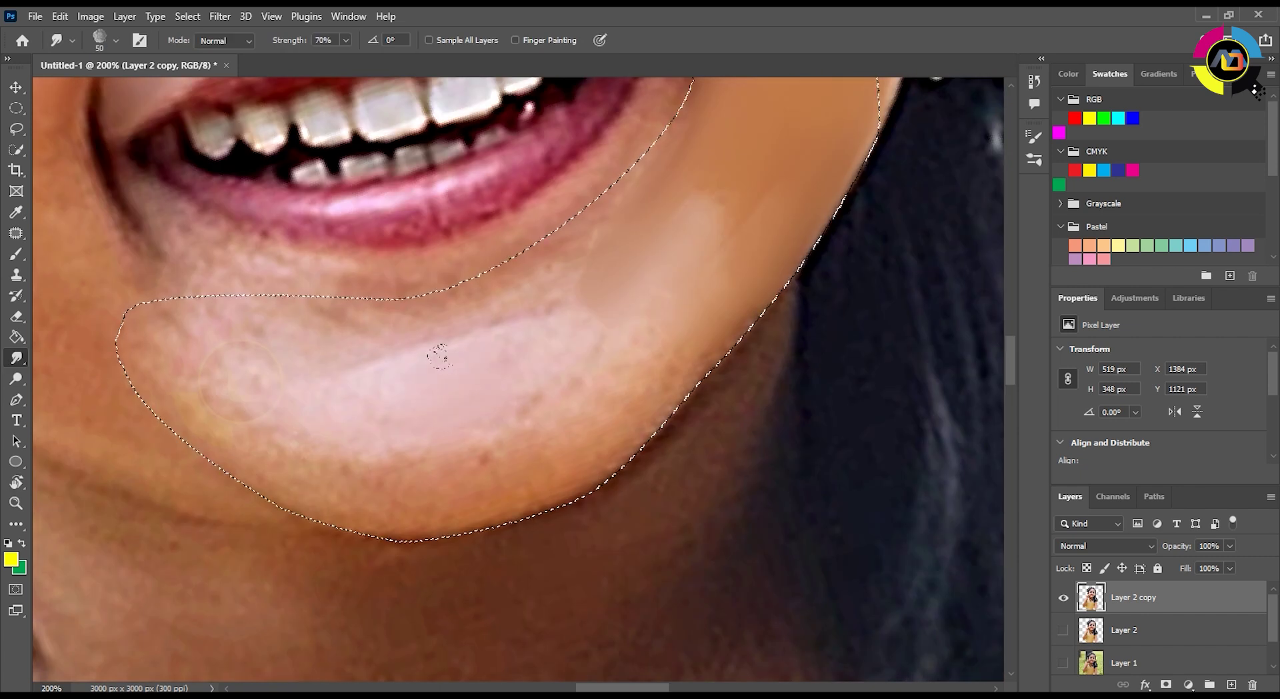
mouse_move(434, 342)
mouse_down()
mouse_move(597, 323)
mouse_move(557, 395)
mouse_move(285, 438)
mouse_move(360, 477)
mouse_move(537, 263)
mouse_move(229, 414)
mouse_up()
scroll(452, 366, down, 4)
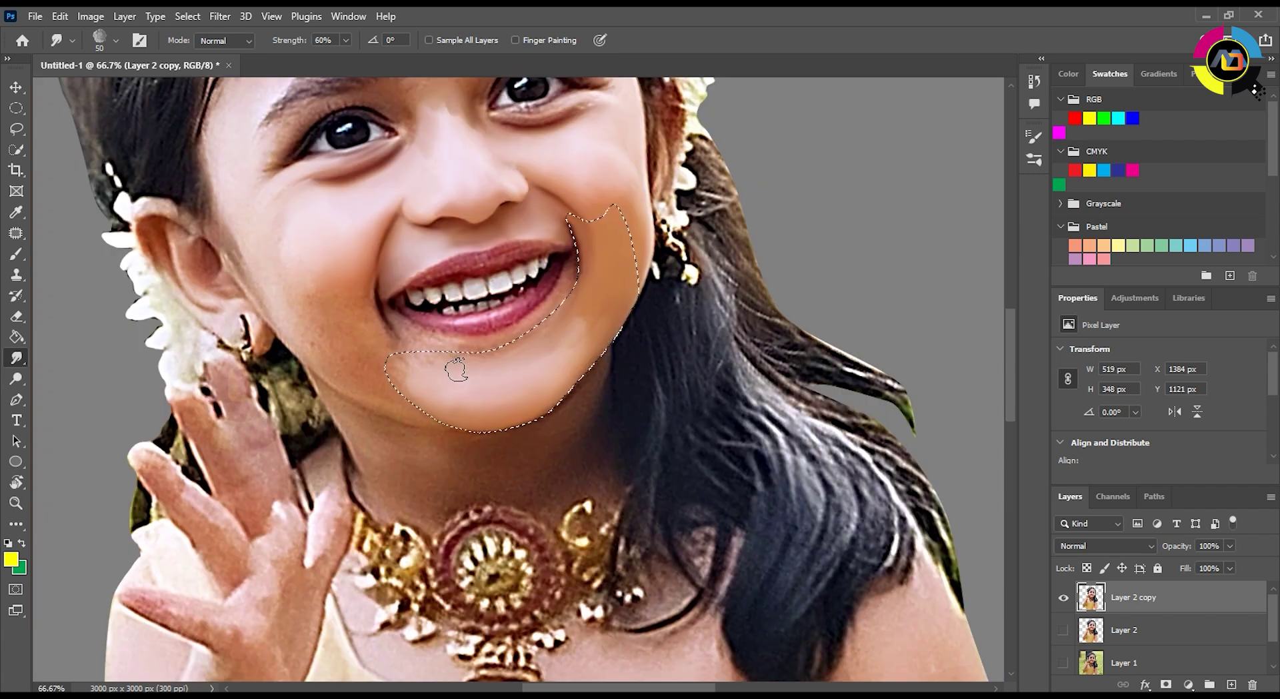
Smudge the dark smile fold at the corner of the mouth at 40% strength with brush size 35.
scroll(448, 363, up, 2)
scroll(448, 364, up, 2)
key(r)
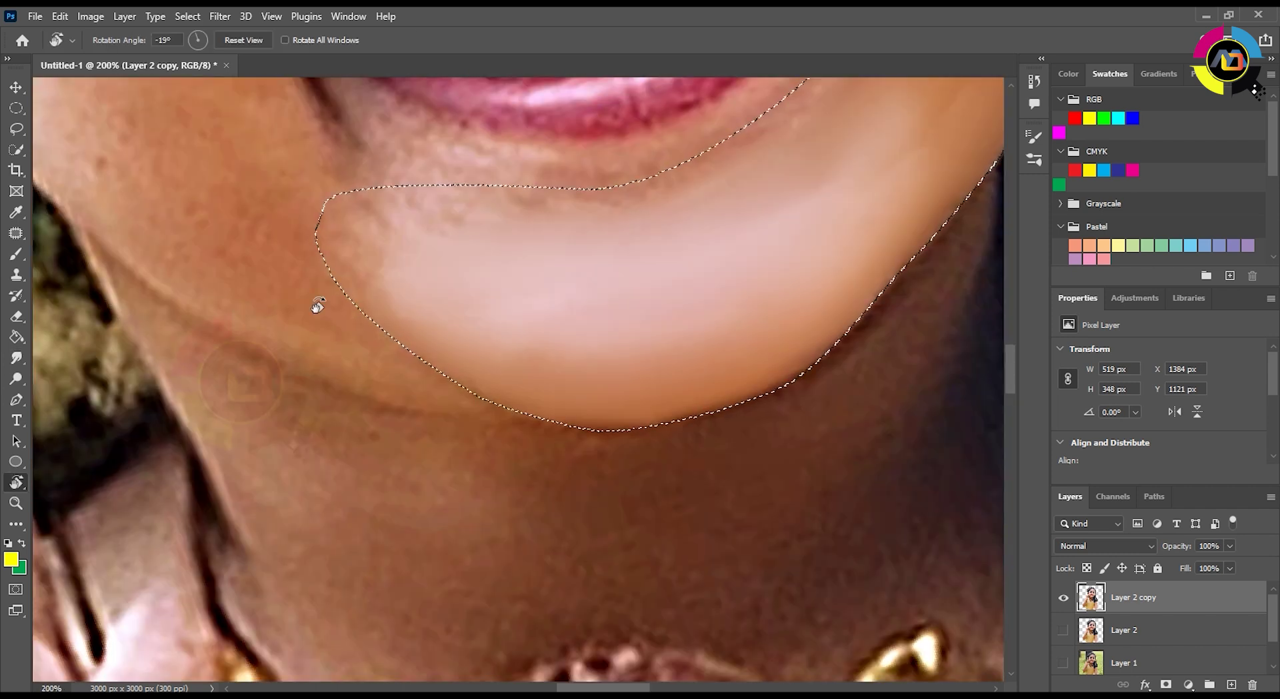
drag(314, 306, 372, 367)
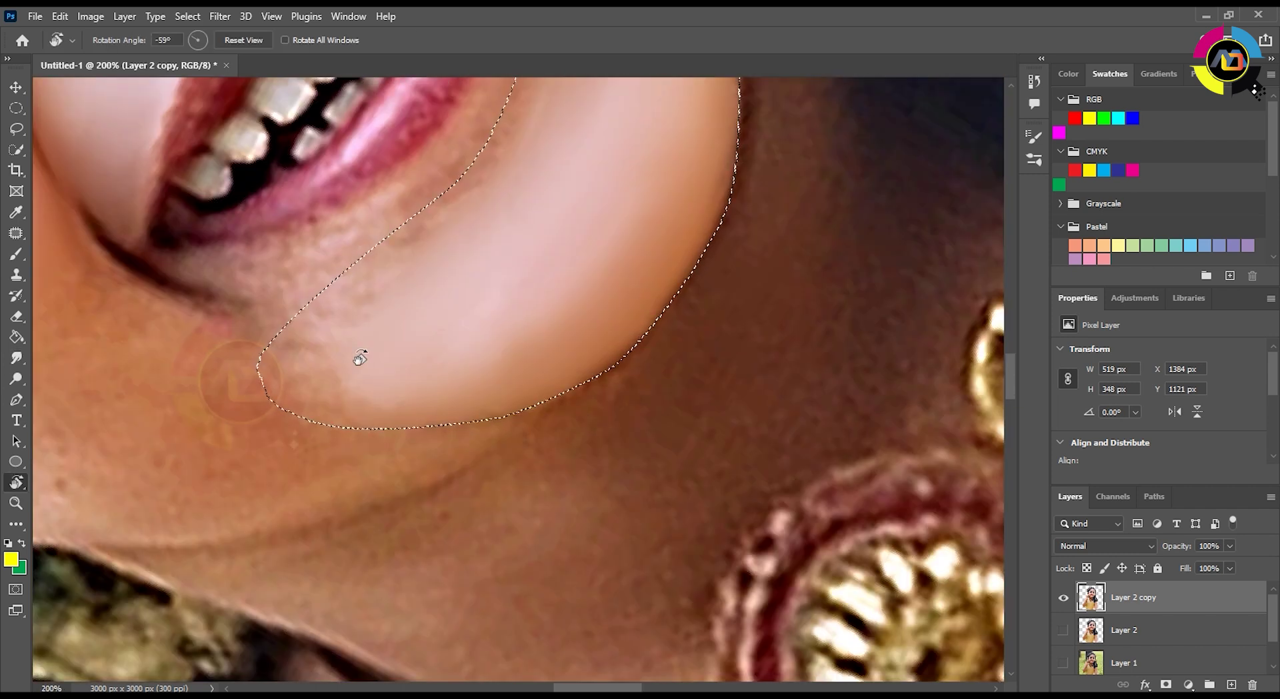
scroll(577, 323, up, 3)
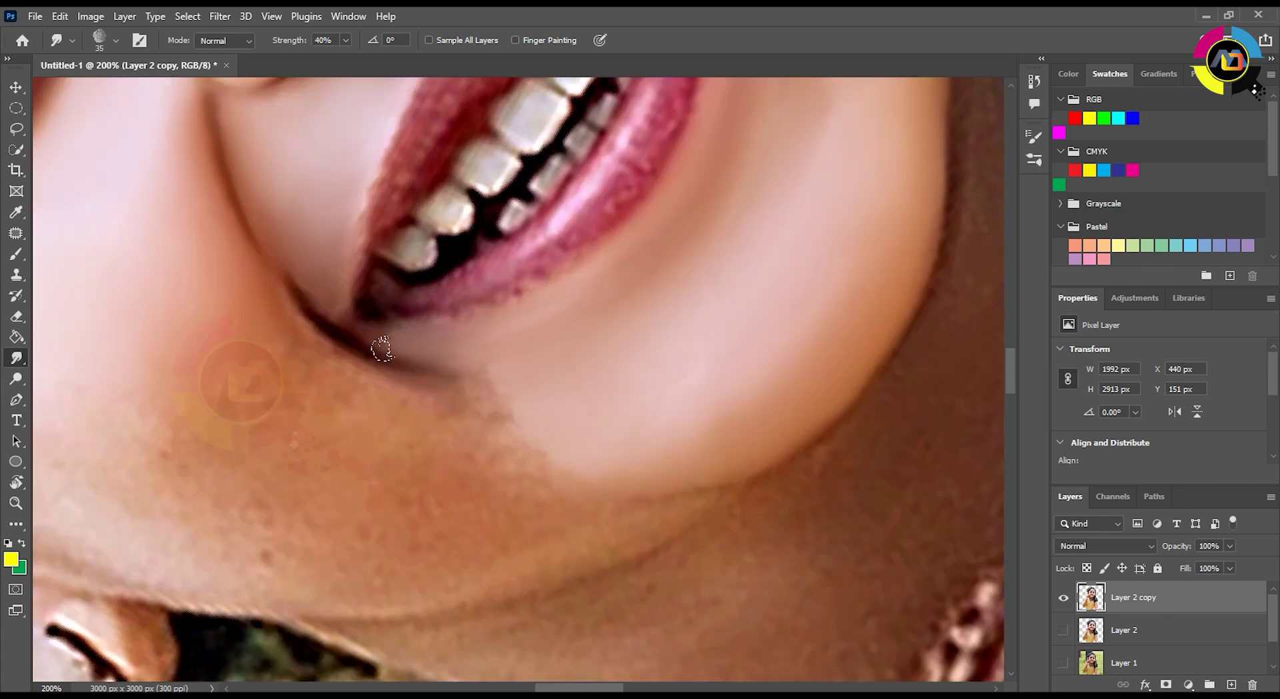
drag(382, 349, 388, 400)
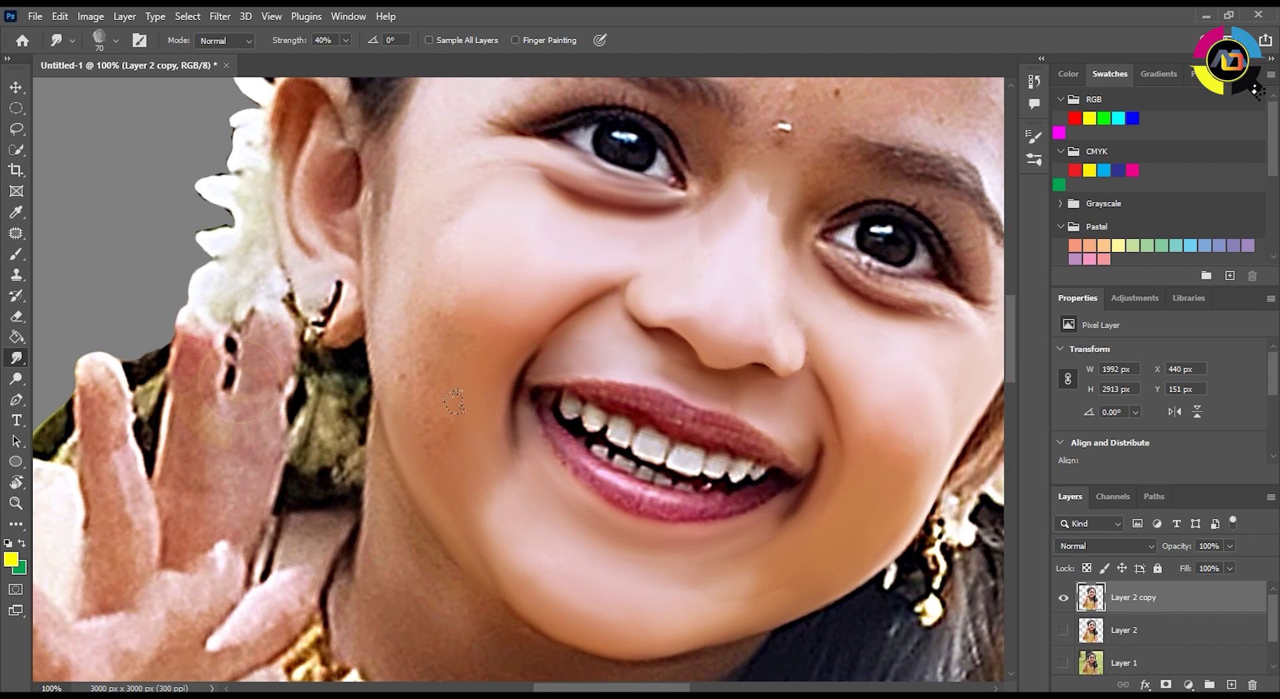
Smooth the edge of the cheek beside the ear with the Smudge tool at 50% strength and brush size 60.
key(bracketleft)
key(5)
mouse_move(455, 402)
mouse_down()
mouse_move(429, 330)
mouse_move(390, 384)
mouse_move(446, 316)
mouse_move(382, 278)
mouse_up()
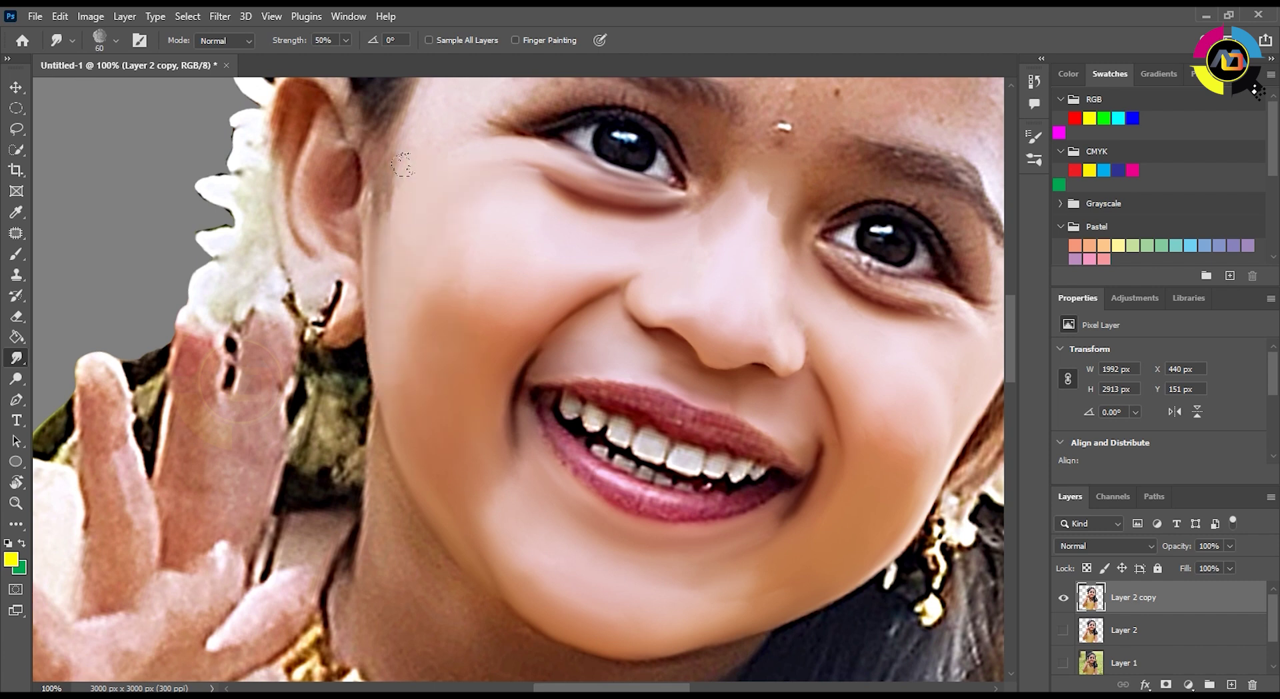
Smooth the ear on the raised-hand side with the Smudge tool at 50% strength, reducing the brush to size 40.
key(bracketleft)
scroll(423, 248, up, 3)
key(bracketleft)
key(bracketleft)
key(bracketleft)
mouse_move(446, 327)
mouse_down()
mouse_move(332, 282)
mouse_move(353, 316)
mouse_move(315, 309)
mouse_move(285, 326)
mouse_move(329, 331)
mouse_move(311, 408)
mouse_move(290, 385)
mouse_move(298, 344)
mouse_move(349, 366)
mouse_move(389, 418)
mouse_move(345, 360)
mouse_move(347, 525)
mouse_move(303, 479)
mouse_move(340, 500)
mouse_move(387, 432)
mouse_up()
key(bracketright)
key(ctrl+0)
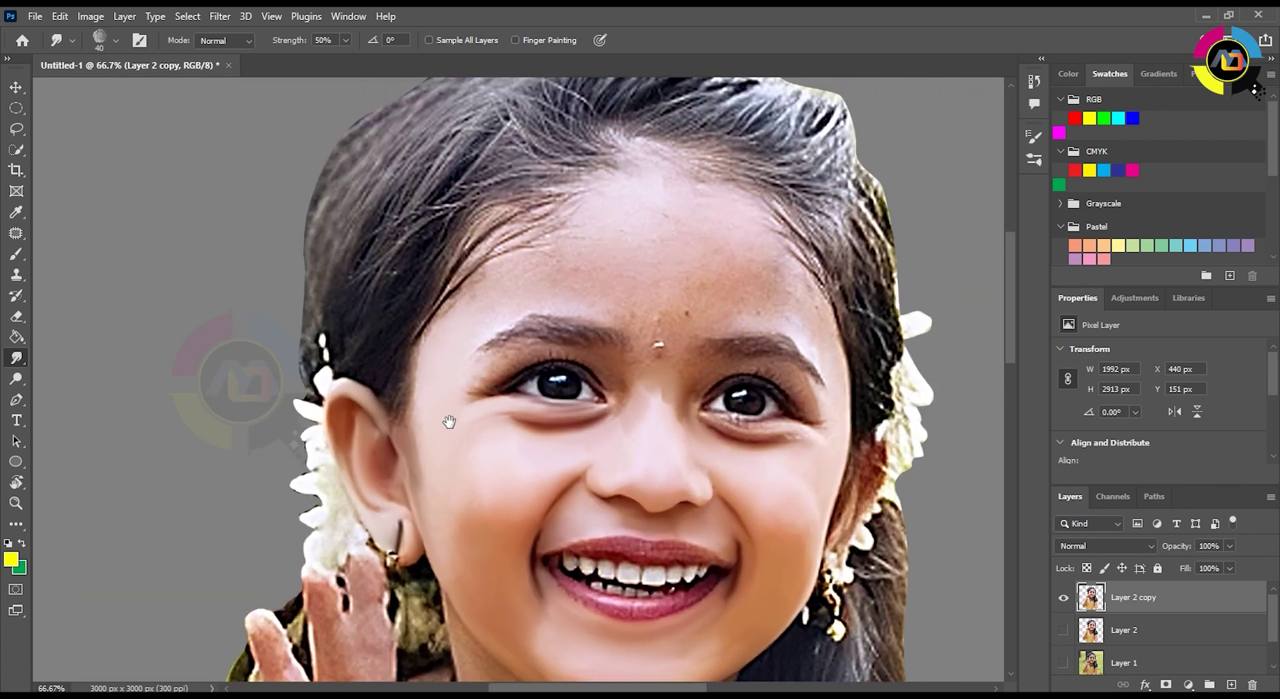
Outline the upper eyelid of the eye on the raised-hand side with the Pen tool and convert the outline into a selection.
scroll(449, 420, up, 5)
scroll(332, 438, up, 1)
key(p)
click(280, 453)
click(329, 425)
drag(393, 365, 403, 358)
drag(514, 286, 461, 265)
click(642, 322)
drag(333, 403, 305, 417)
click(215, 454)
click(280, 454)
key(ctrl+Return)
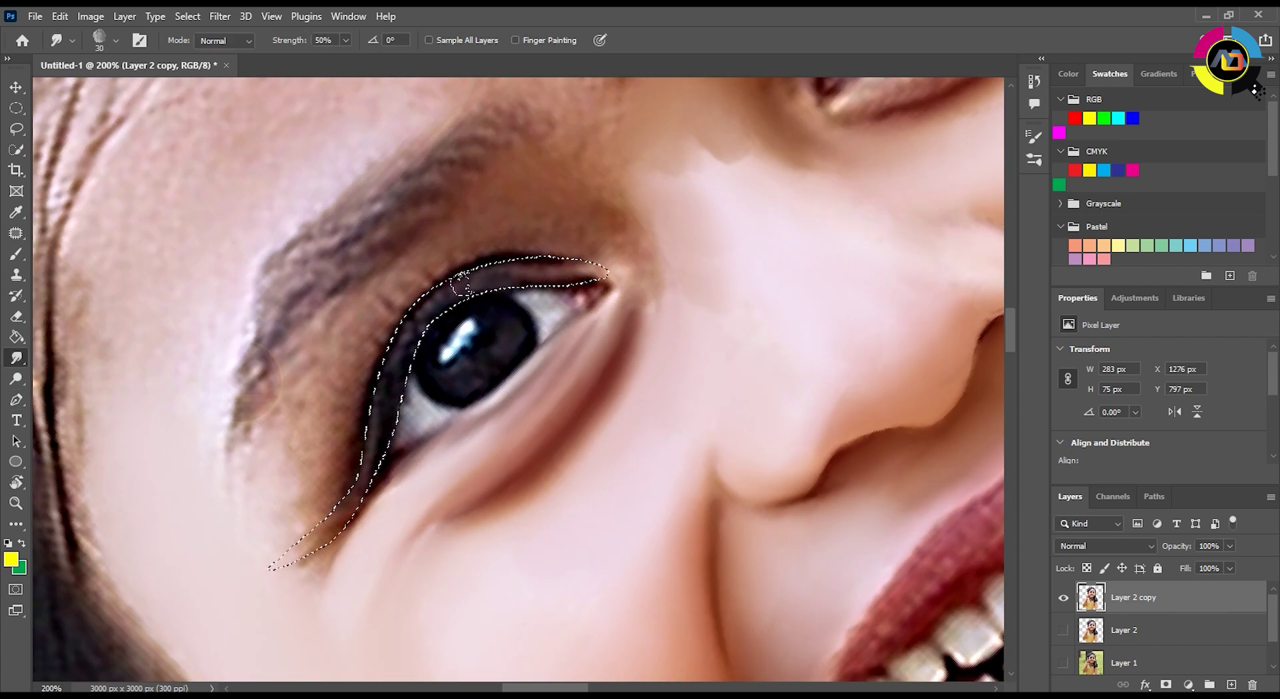
Smooth the selected upper eyelid and the skin up to the eyebrow with the Smudge tool at 40% strength and brush size 35.
key(bracketright)
key(4)
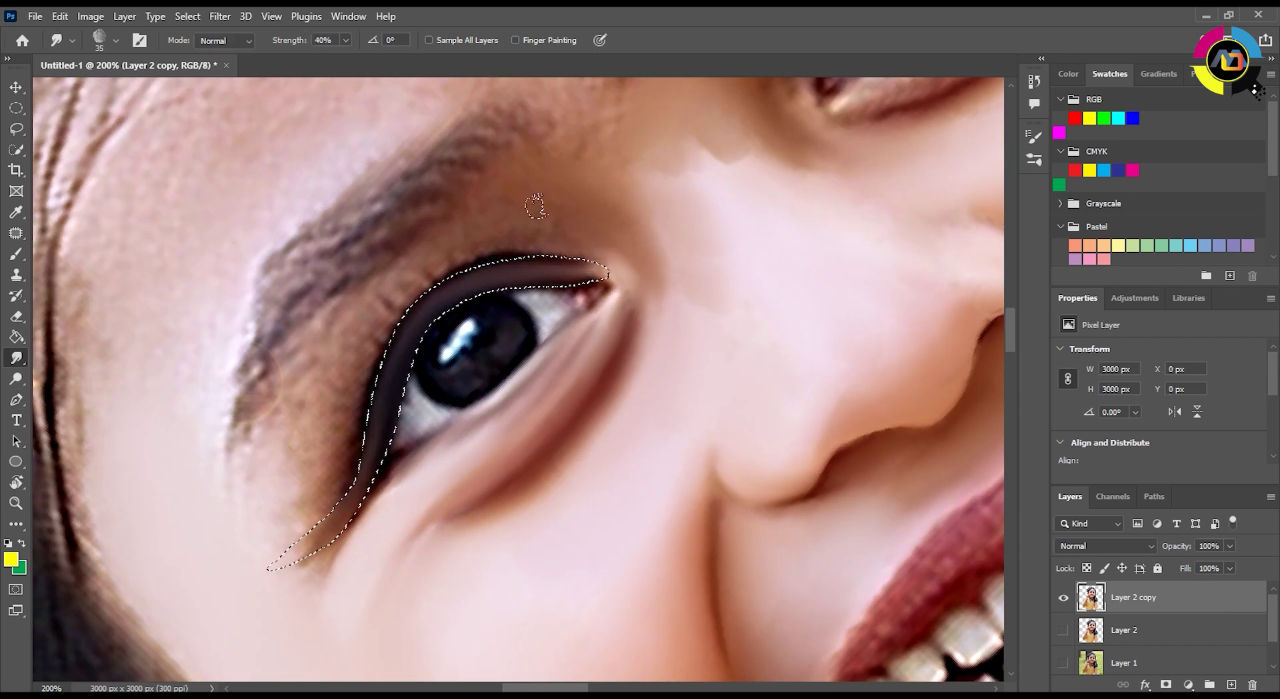
mouse_move(535, 200)
mouse_down()
mouse_move(448, 225)
mouse_move(551, 184)
mouse_up()
key(ctrl+d)
key(r)
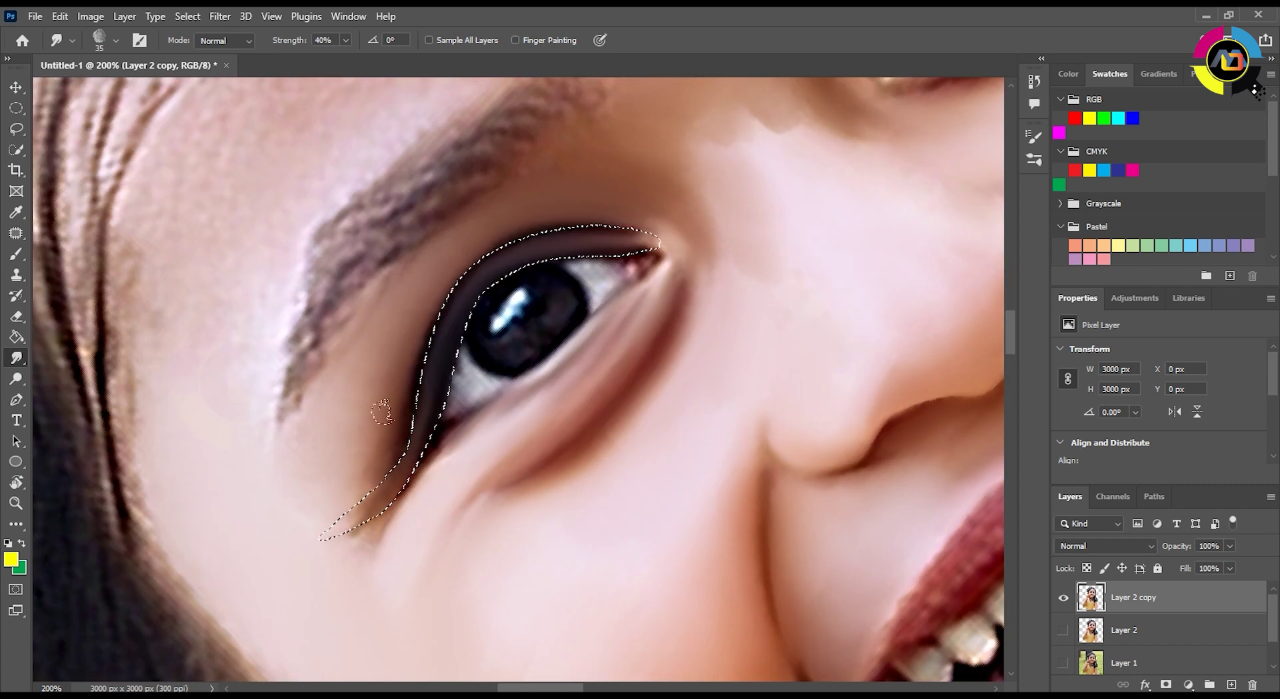
key(Escape)
drag(469, 309, 473, 382)
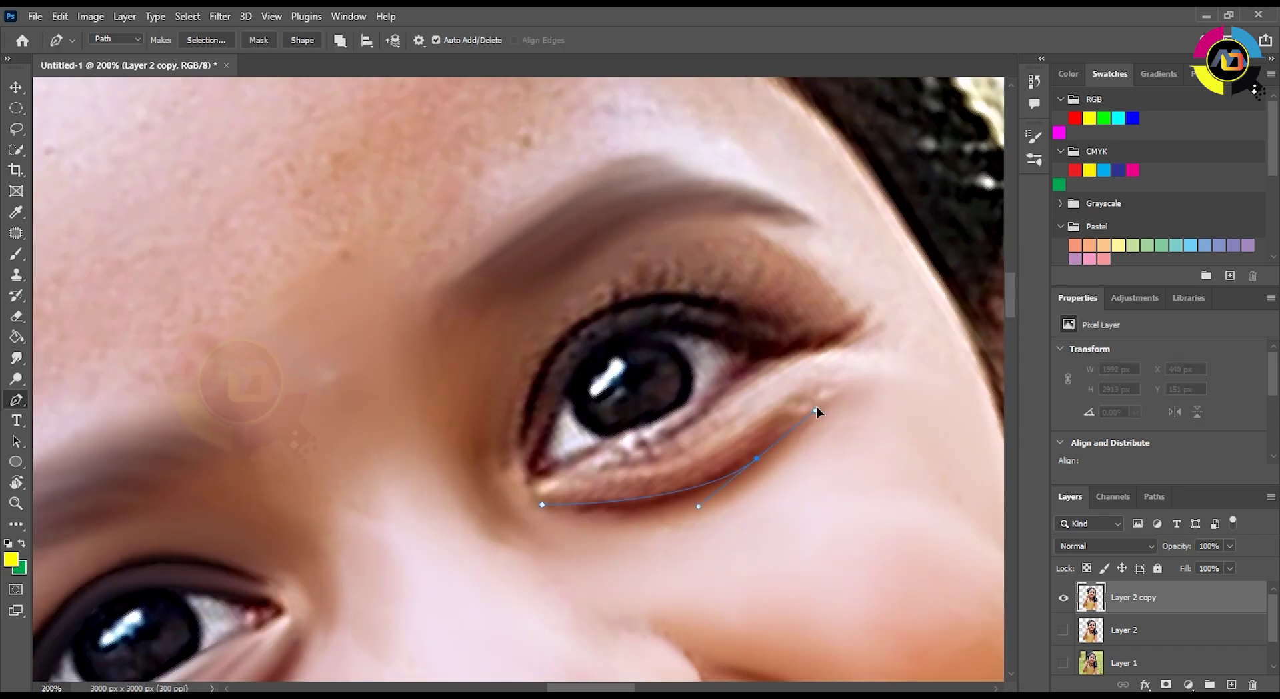
Complete the Pen outline around the lower and upper lids of the other eye and convert it into a selection.
click(879, 369)
click(888, 356)
click(761, 356)
click(730, 358)
click(700, 390)
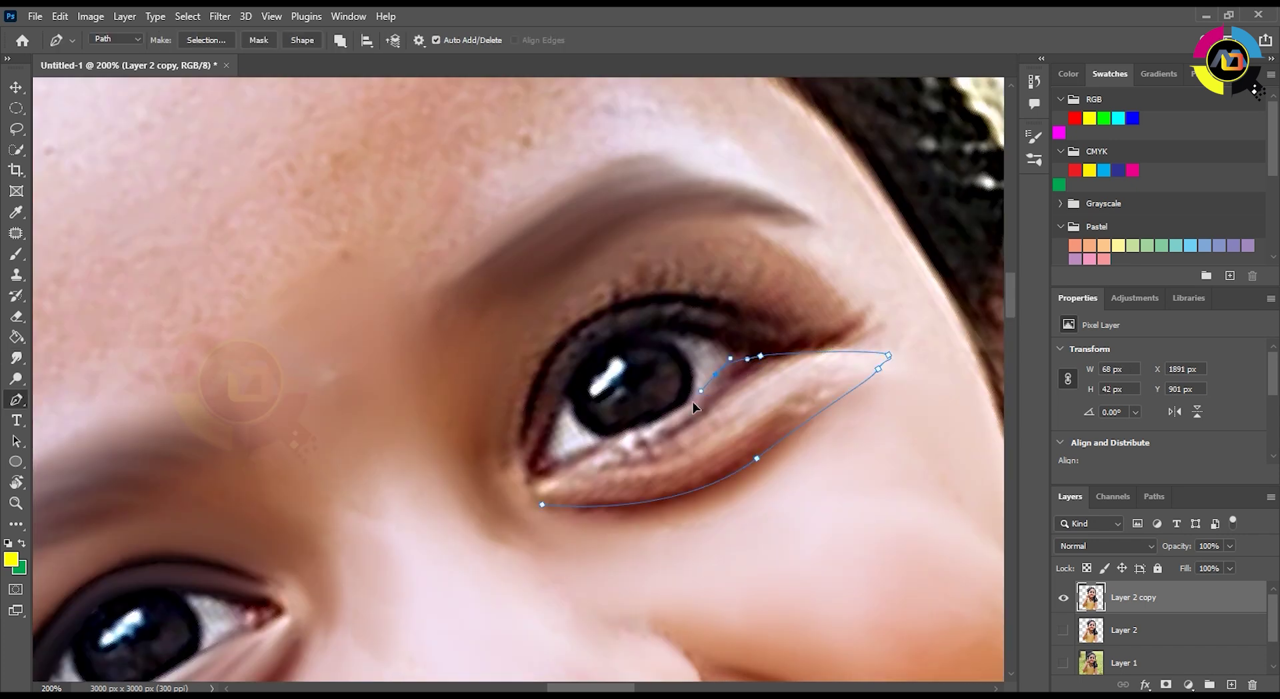
click(720, 342)
click(841, 332)
click(673, 299)
click(537, 394)
click(541, 505)
key(ctrl+Return)
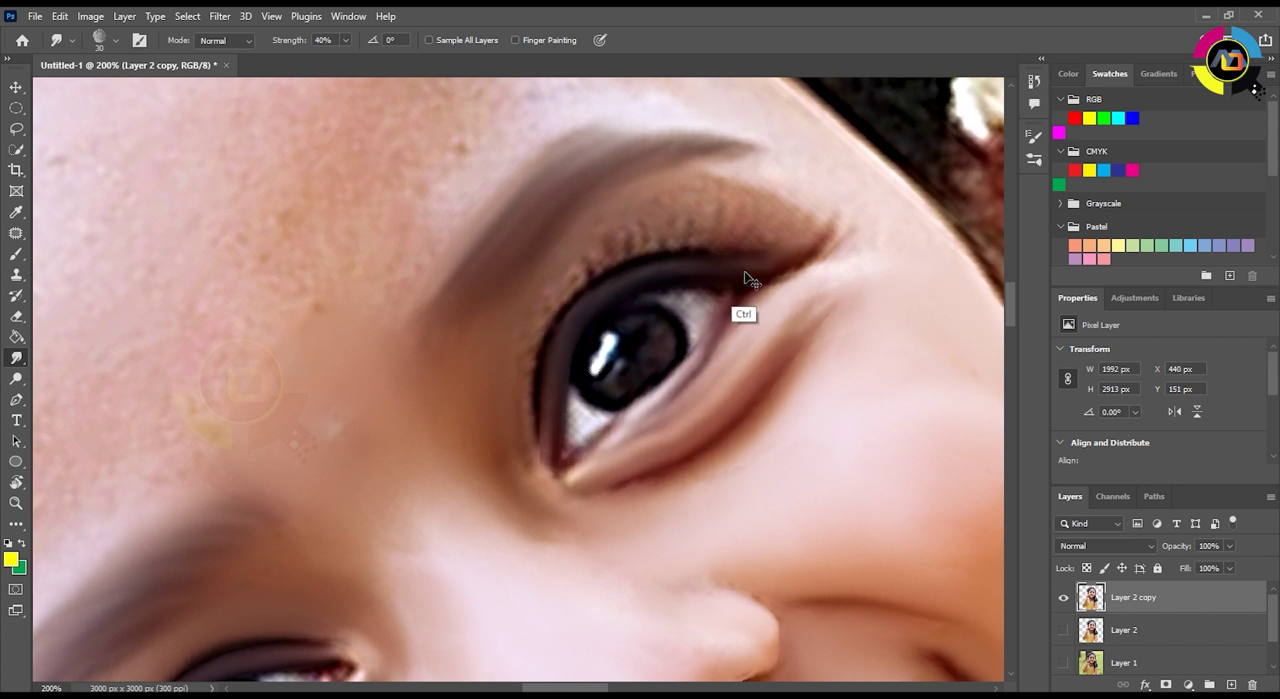
Smooth the skin between this eye and its eyebrow at 40% strength with brush size 40, lower the strength to 20%, and deselect.
key(bracketleft)
drag(771, 191, 633, 202)
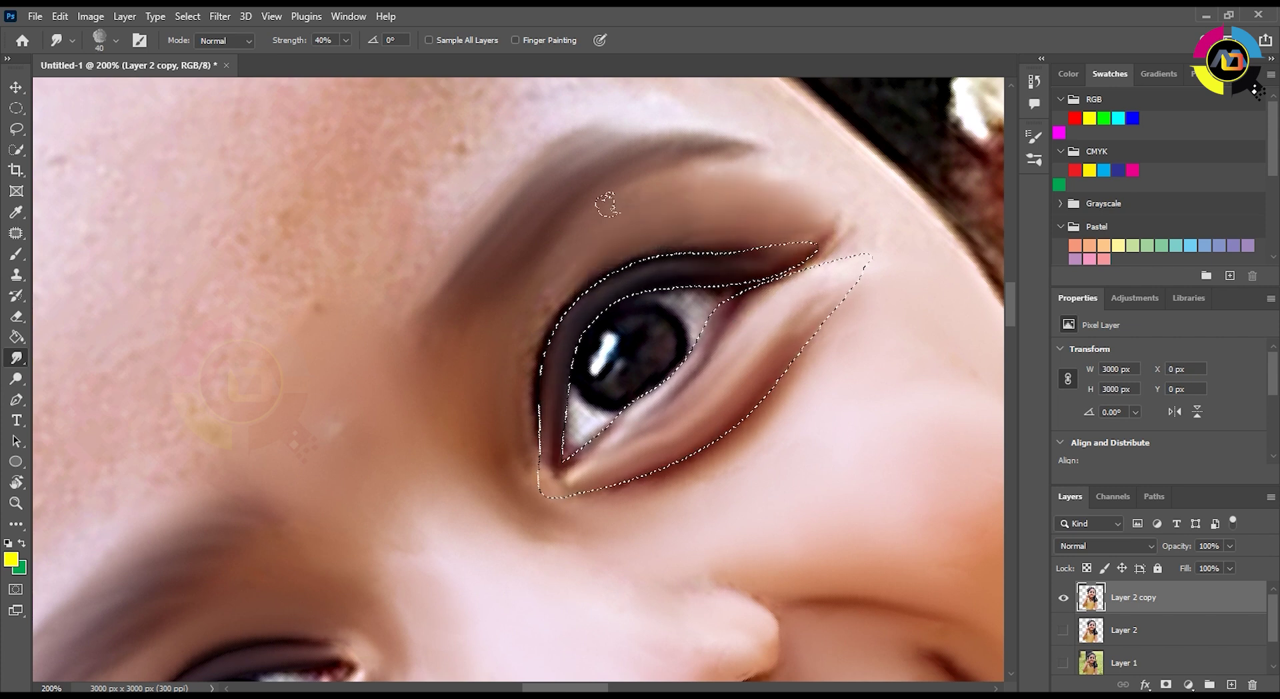
key(bracketleft)
key(2)
key(ctrl+d)
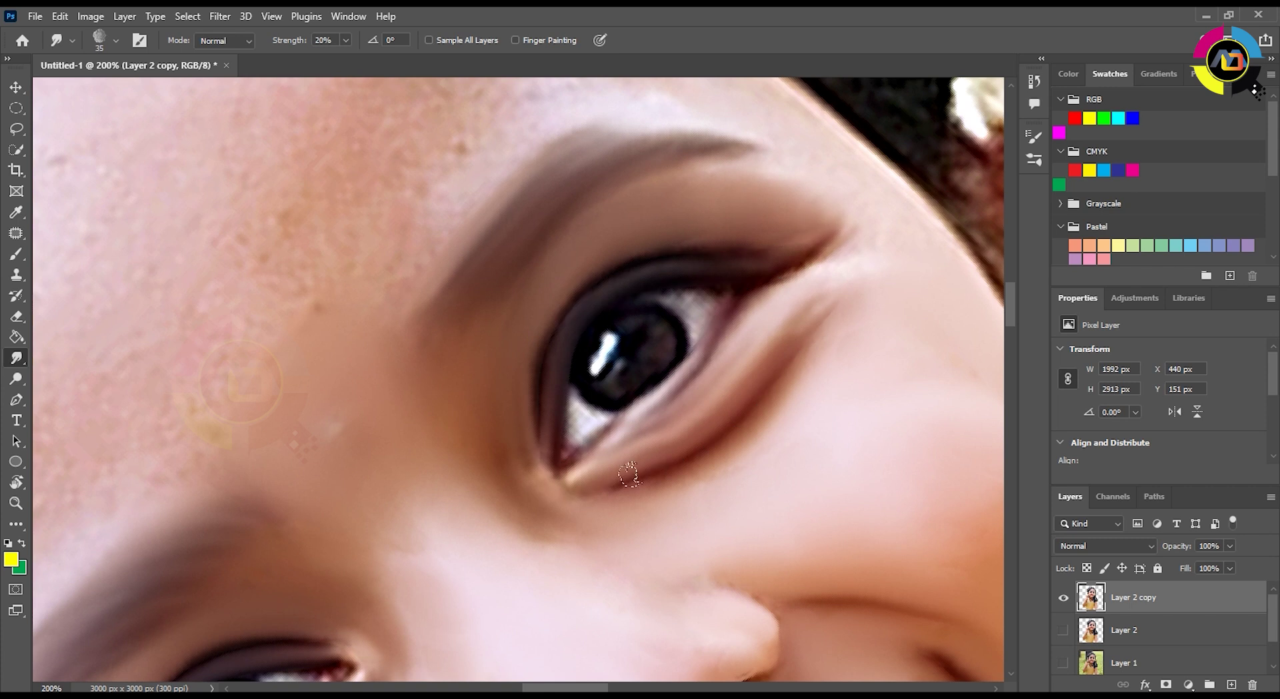
drag(778, 130, 859, 227)
key(r)
key(Escape)
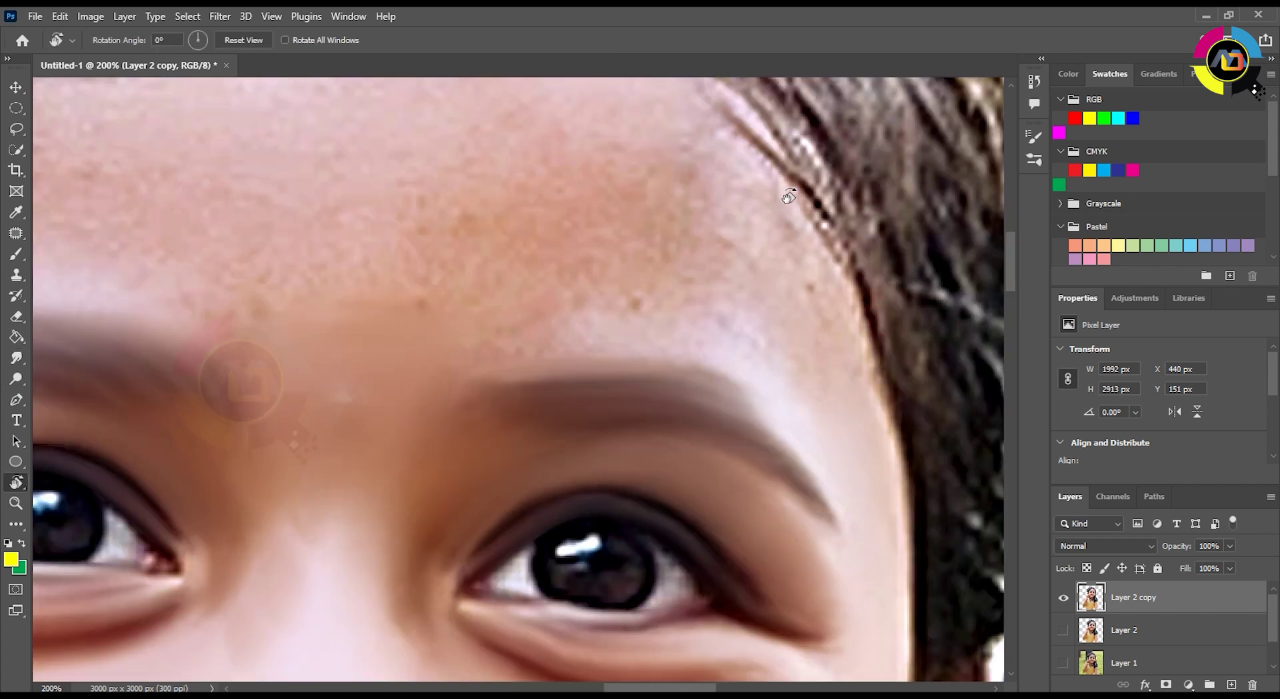
Smooth the forehead with the Smudge tool at 20% strength and brush size 70.
key(ctrl+minus)
key(ctrl+minus)
key(ctrl+minus)
key(ctrl+minus)
key(ctrl+plus)
key(ctrl+plus)
key(ctrl+plus)
drag(287, 252, 264, 312)
key(r)
mouse_move(420, 195)
mouse_down()
mouse_move(297, 280)
mouse_move(347, 210)
mouse_up()
drag(310, 293, 226, 284)
key(bracketleft)
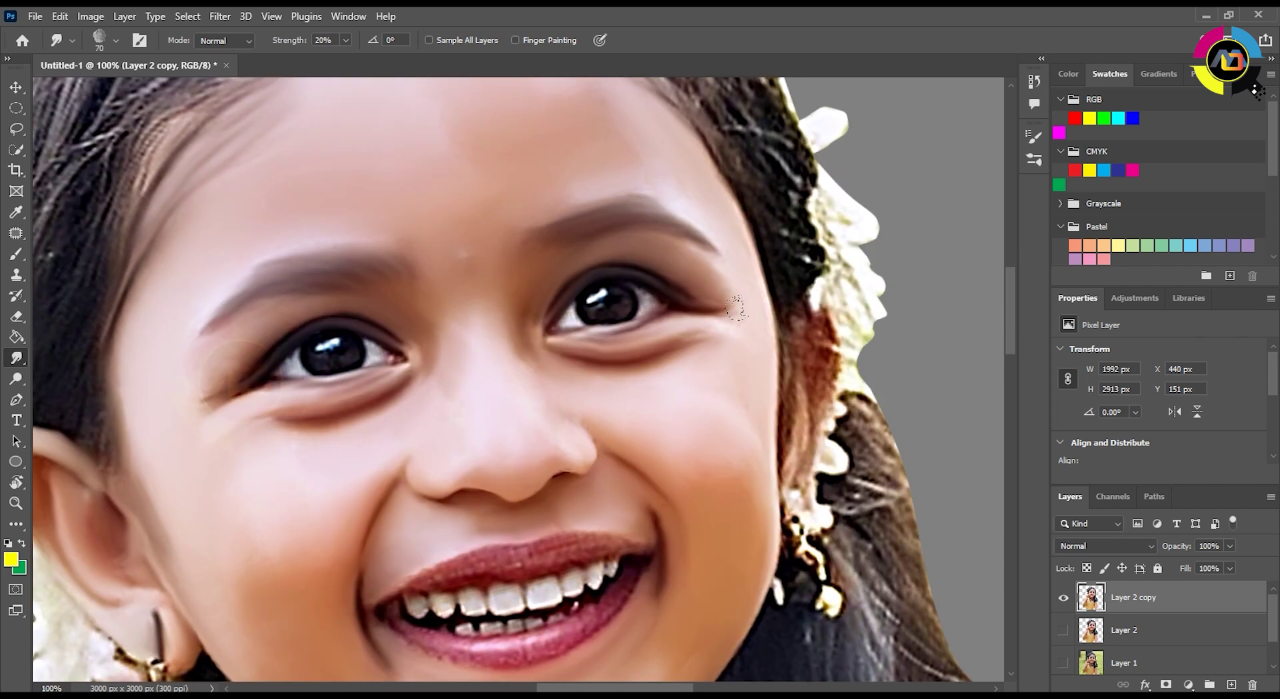
Outline the upper lip with the Pen tool, following its outer edge and returning along the tops of the upper teeth.
key(ctrl+plus)
key(ctrl+plus)
key(ctrl+plus)
key(ctrl+plus)
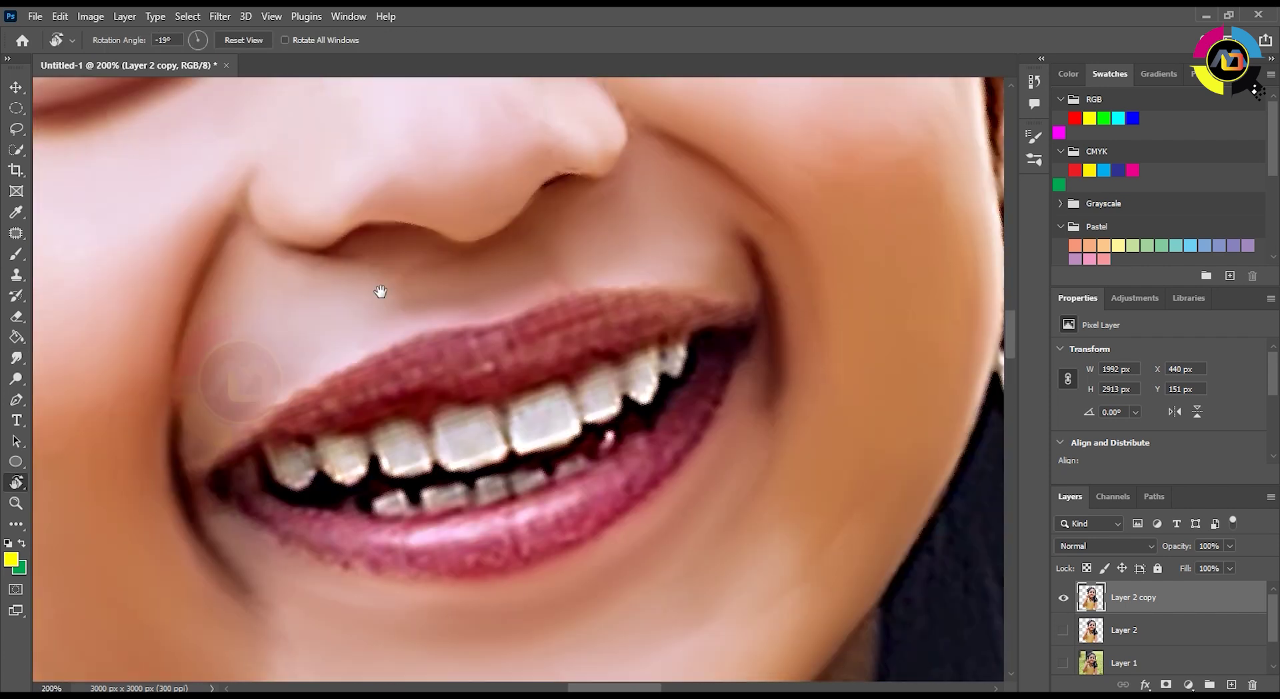
key(bracketleft)
key(bracketleft)
key(bracketleft)
key(1)
key(p)
click(214, 559)
drag(300, 486, 326, 468)
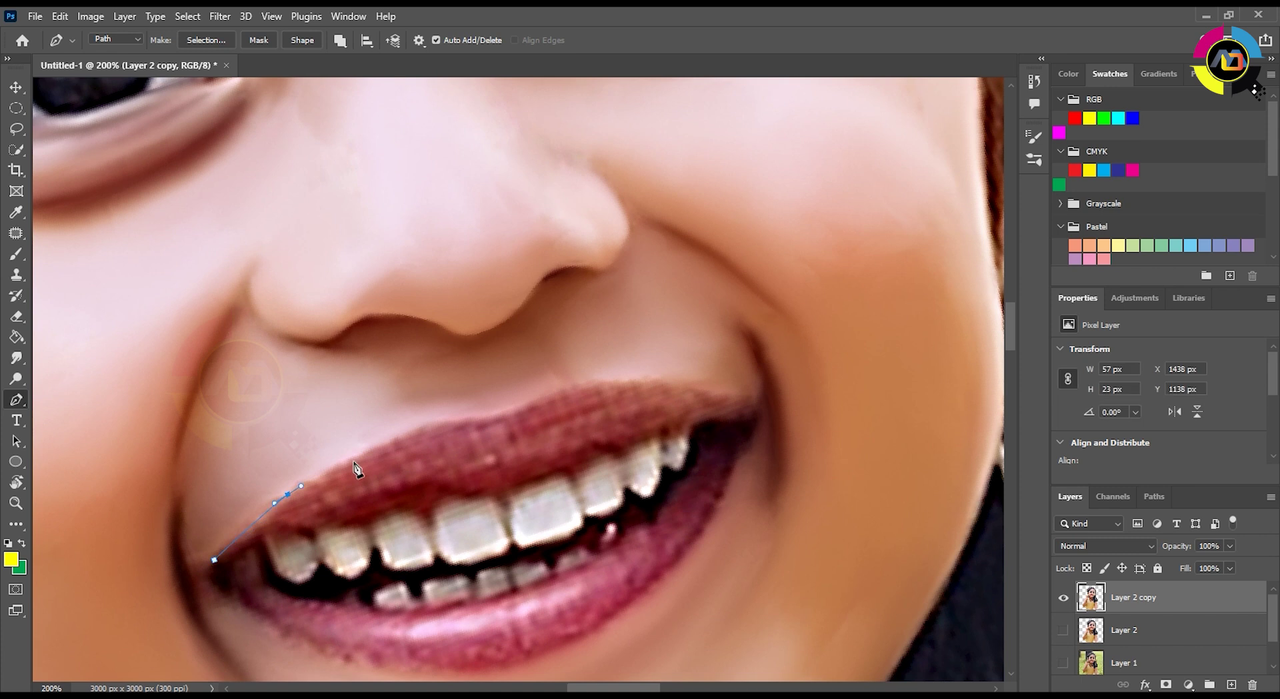
click(621, 454)
click(594, 463)
click(571, 476)
click(550, 475)
click(536, 480)
click(516, 486)
click(487, 496)
click(471, 491)
click(254, 545)
Continue the Pen outline around the lower lip and convert the closed lip path into a selection.
click(265, 577)
drag(326, 604, 339, 605)
drag(393, 610, 407, 611)
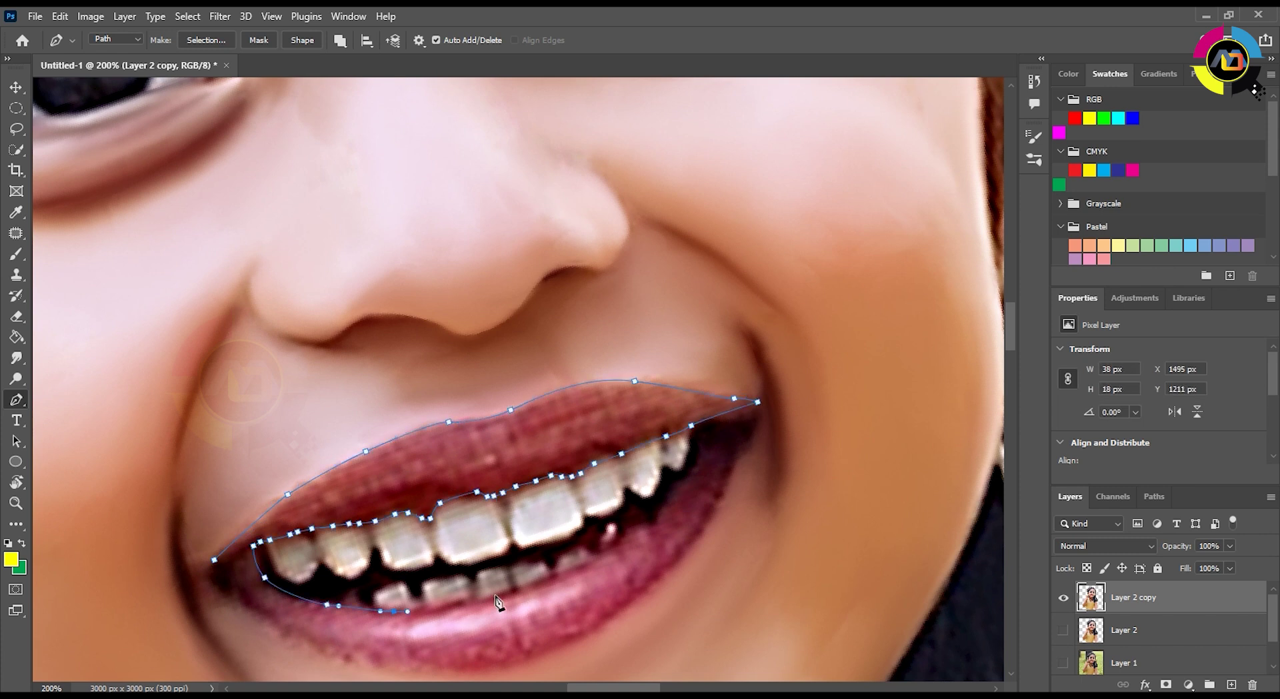
drag(669, 572, 760, 472)
key(ctrl+Return)
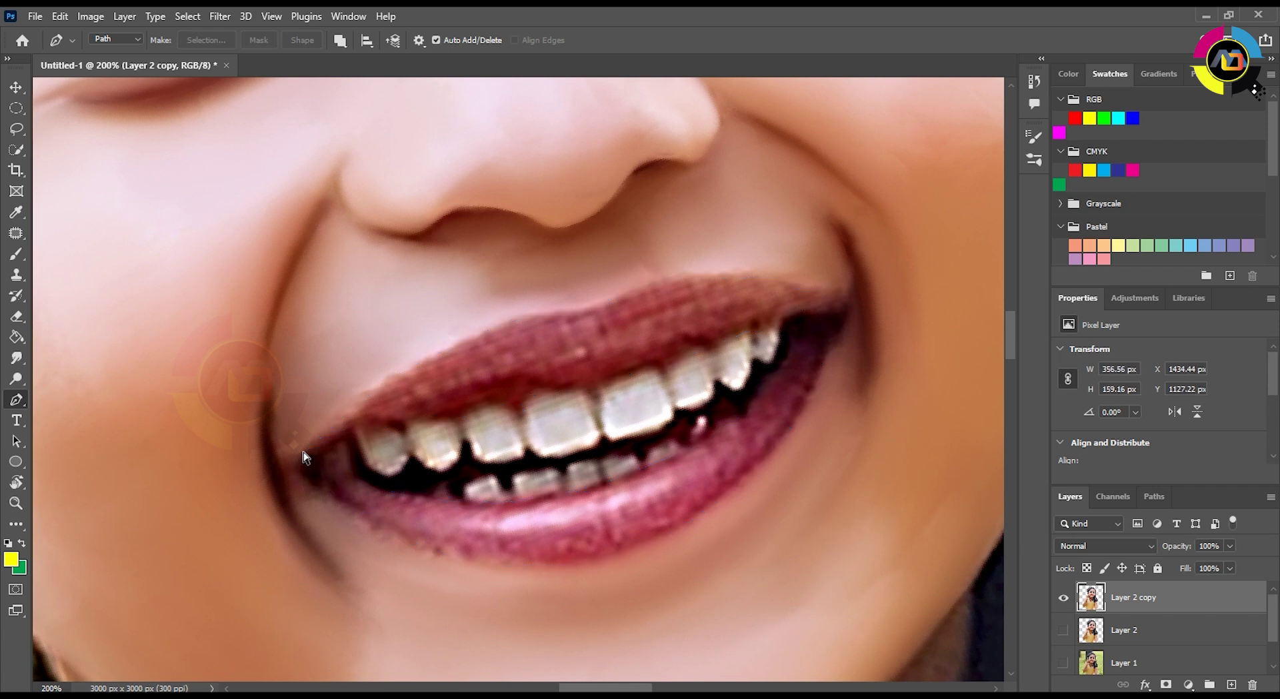
Smooth the selected lips with the Smudge tool at 50% strength and brush size 35, and clear the selection.
key(r)
mouse_move(512, 524)
mouse_down()
mouse_move(804, 374)
mouse_move(697, 508)
mouse_move(783, 396)
mouse_move(529, 554)
mouse_move(448, 538)
mouse_up()
key(])
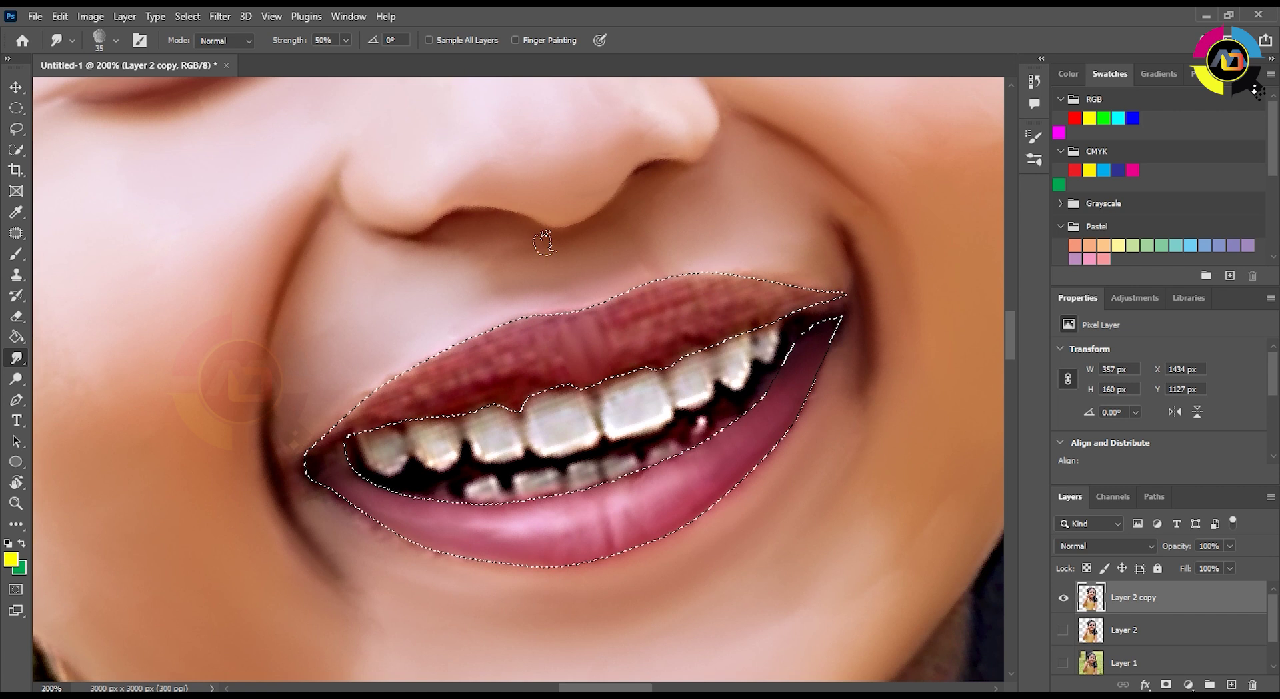
mouse_move(544, 328)
mouse_down()
mouse_move(480, 374)
mouse_move(767, 313)
mouse_move(354, 487)
mouse_move(335, 510)
mouse_move(826, 354)
mouse_move(801, 413)
mouse_move(837, 320)
mouse_up()
key(ctrl+d)
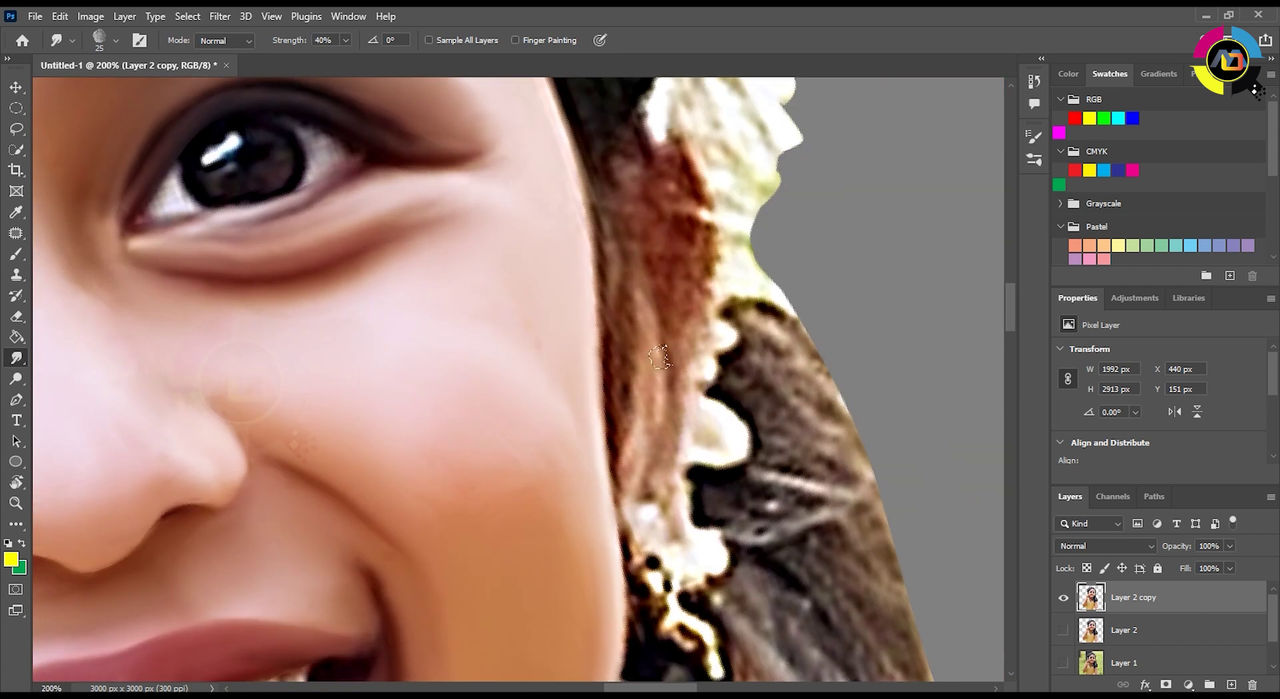
Smooth the partly hidden ear beside the loose hair with the Smudge tool at 40% strength and brush size 30.
mouse_move(611, 352)
mouse_down()
mouse_move(680, 257)
mouse_move(640, 194)
mouse_move(606, 314)
mouse_up()
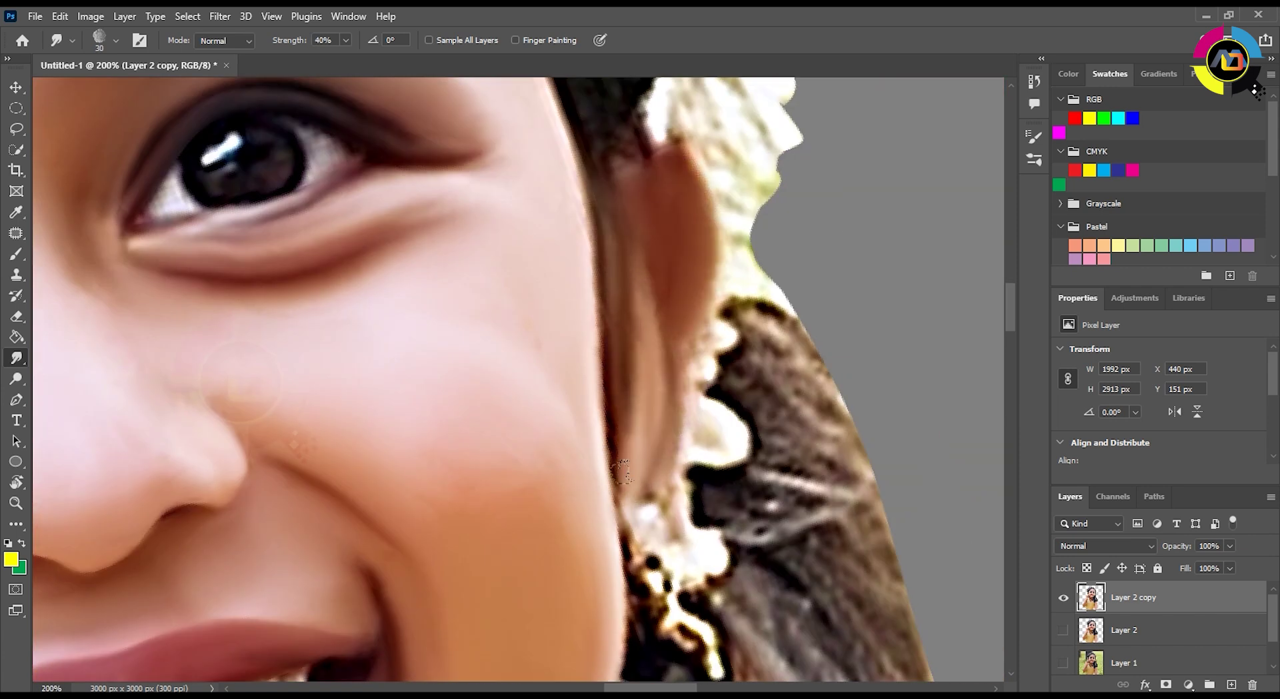
scroll(610, 311, down, 3)
scroll(463, 366, down, 2)
Smooth the neck between the chin and the necklace with the Smudge tool, finishing at 40% strength and brush size 50.
scroll(467, 262, up, 4)
key(bracketright)
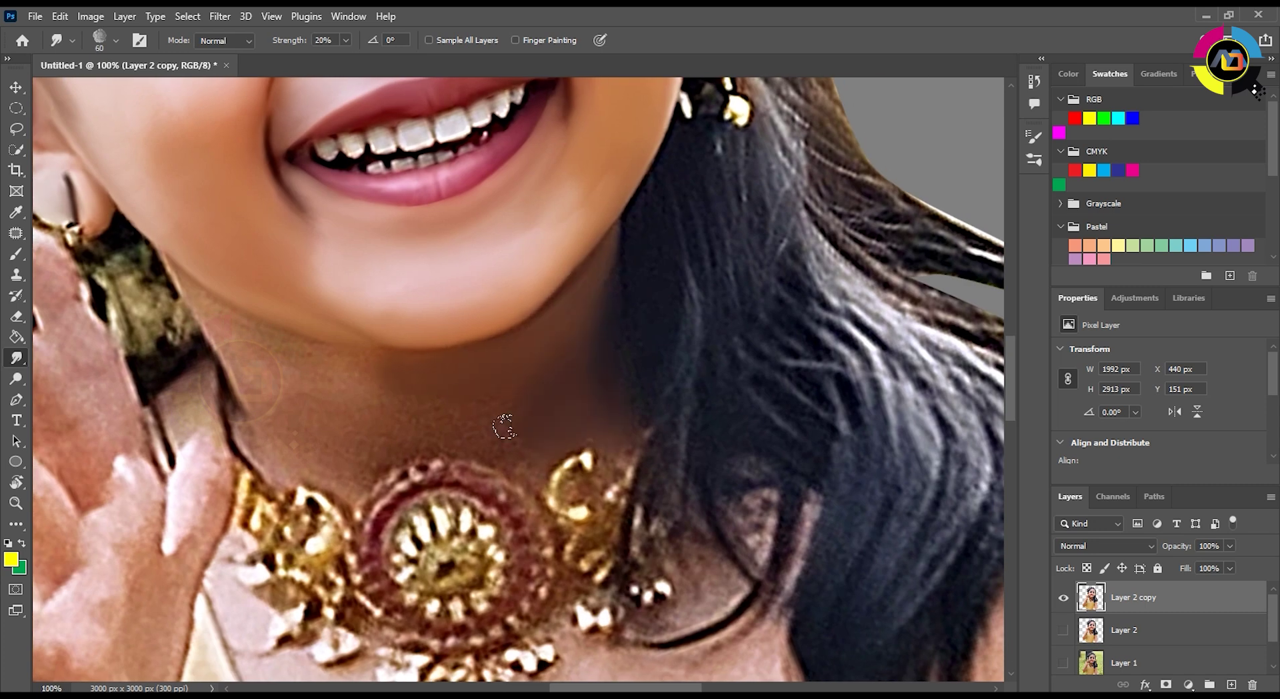
key(bracketleft)
key(bracketleft)
key(bracketleft)
key(bracketleft)
key(bracketleft)
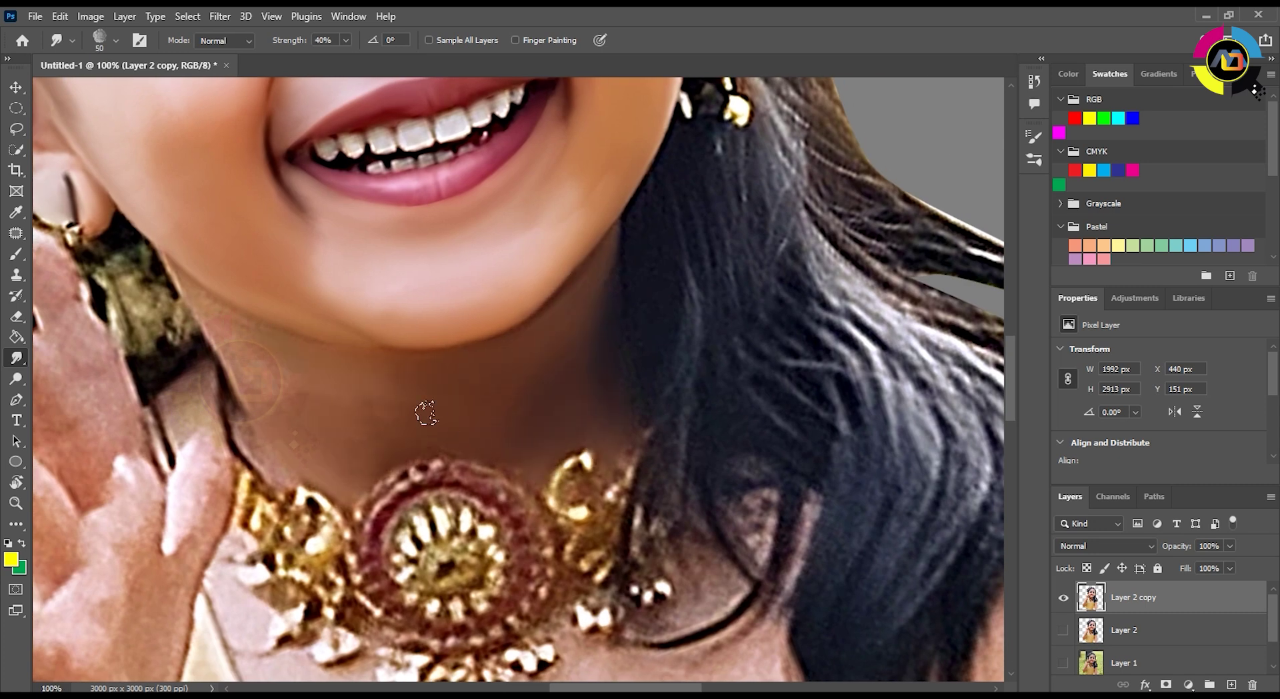
Smooth the palm and wrist of the raised hand with the Smudge tool at 40% strength and brush size 70.
scroll(281, 406, down, 1)
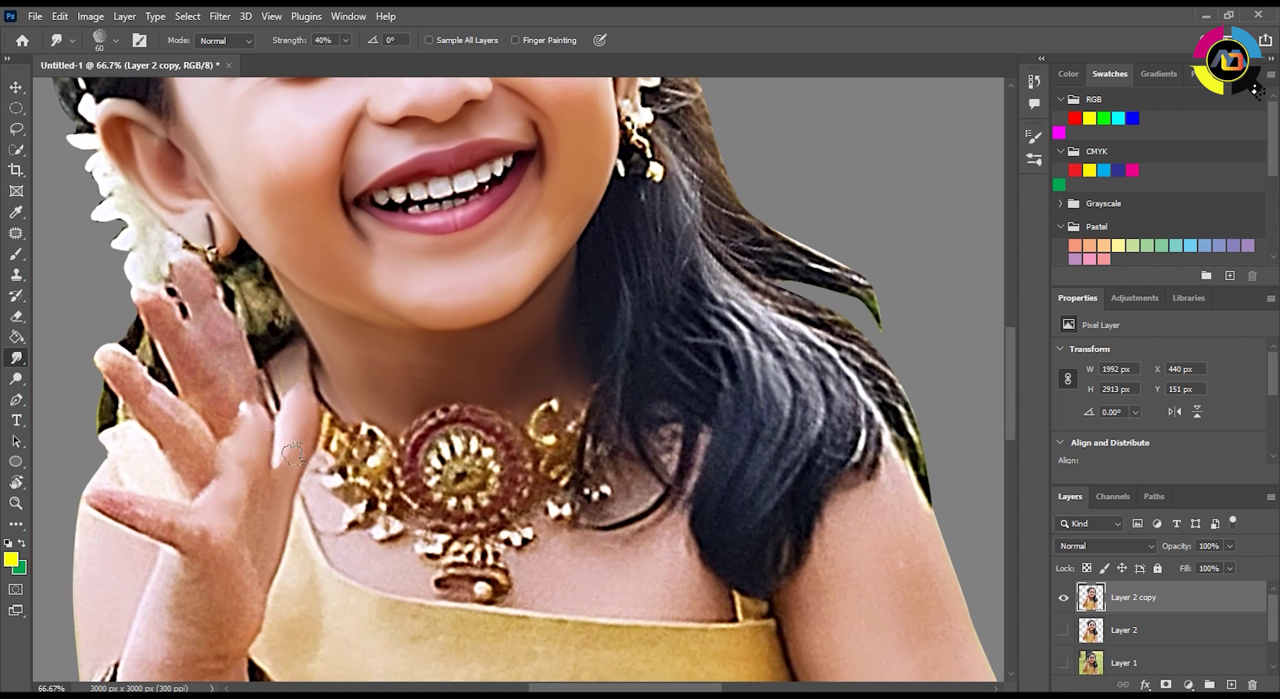
drag(244, 600, 270, 477)
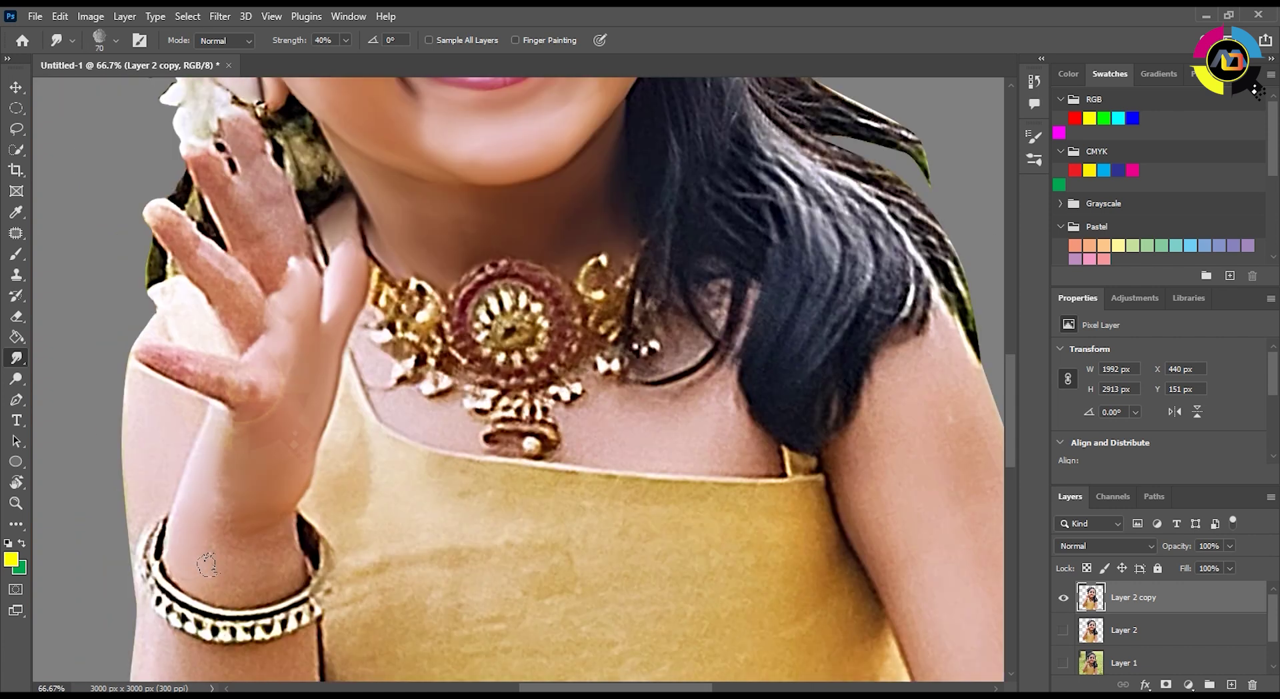
key(bracketleft)
key(bracketleft)
key(bracketleft)
scroll(228, 508, down, 1)
scroll(287, 292, up, 1)
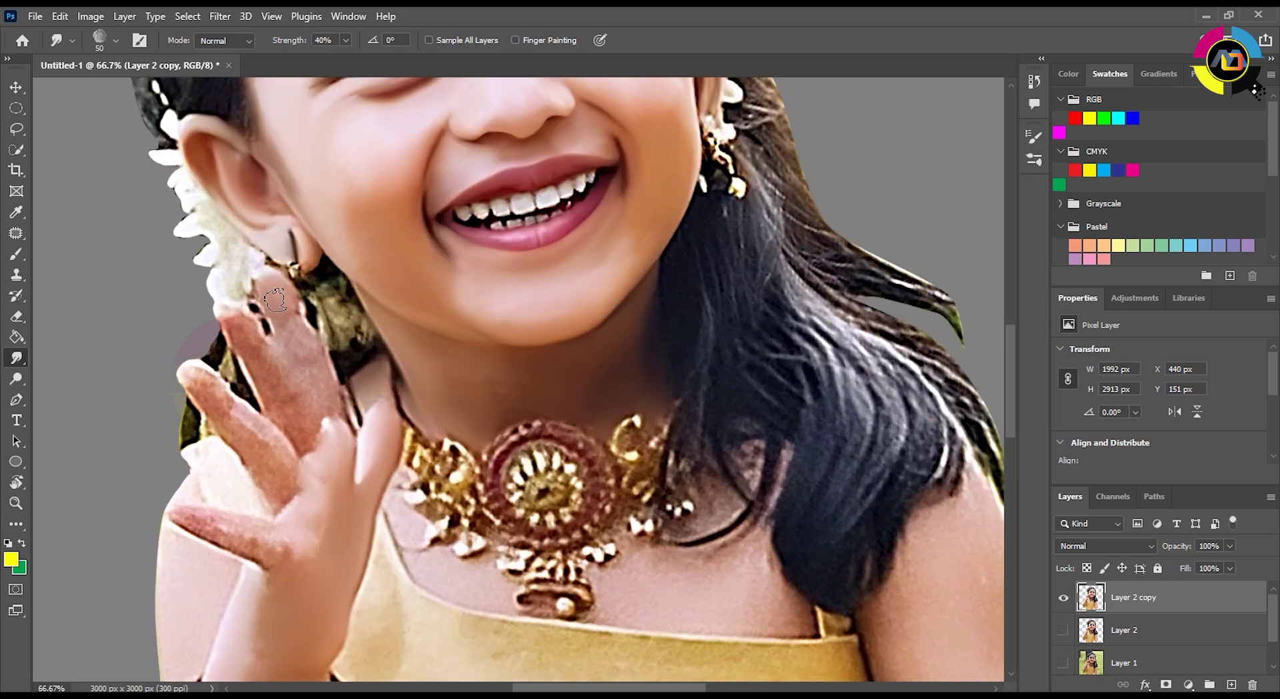
Smooth the fingers and thumb of the raised hand with the Smudge tool at 40% strength and brush size 50.
key(bracketleft)
drag(270, 337, 257, 301)
drag(250, 373, 230, 300)
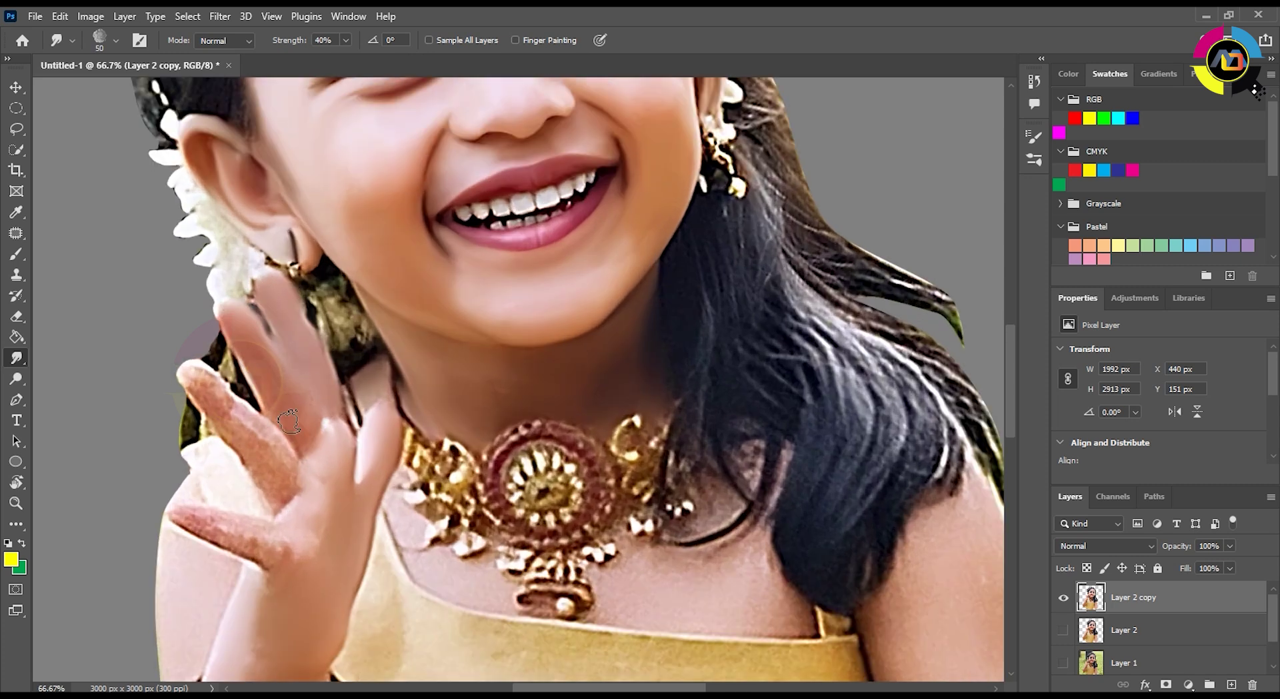
drag(196, 370, 223, 400)
key(bracketright)
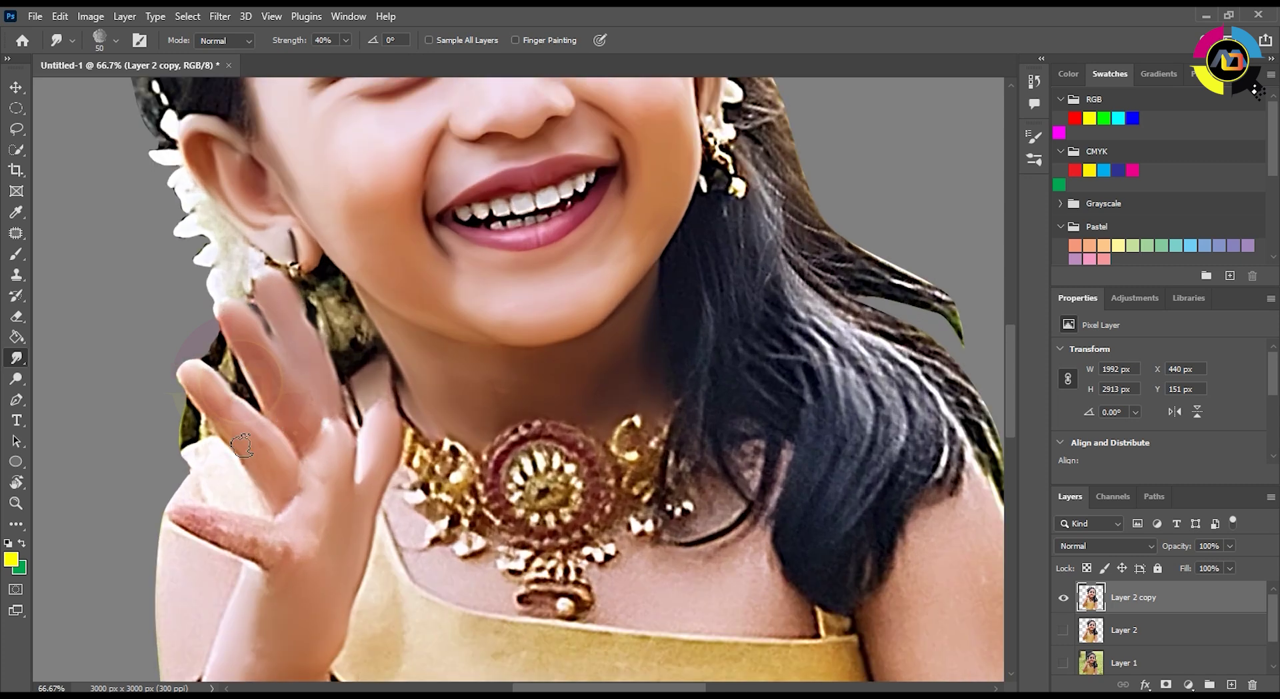
key(bracketleft)
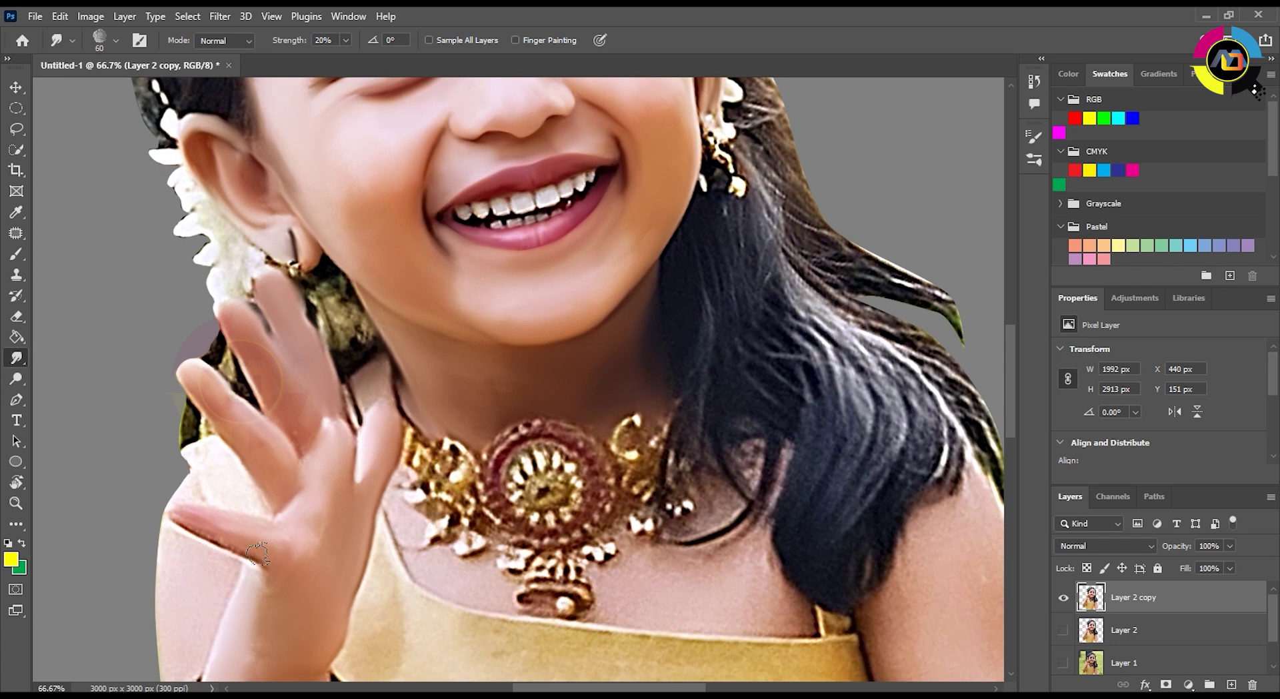
Load the outline of Layer 2 copy as a selection and choose the Smoothing Smudge Brush preset.
key(ctrl+0)
key(ctrl+plus)
key(ctrl+plus)
key(ctrl+plus)
key(ctrl+plus)
drag(601, 374, 475, 403)
drag(600, 507, 428, 284)
ctrl+click(1092, 597)
click(115, 40)
click(123, 489)
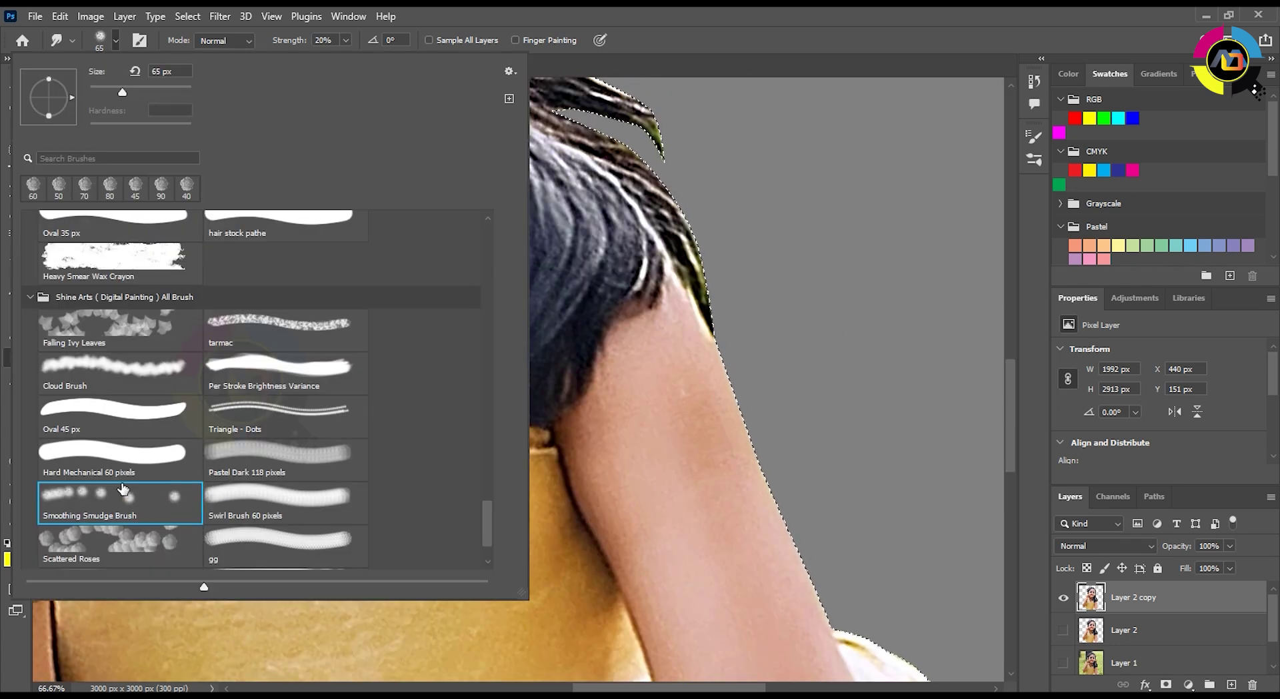
double_click(122, 489)
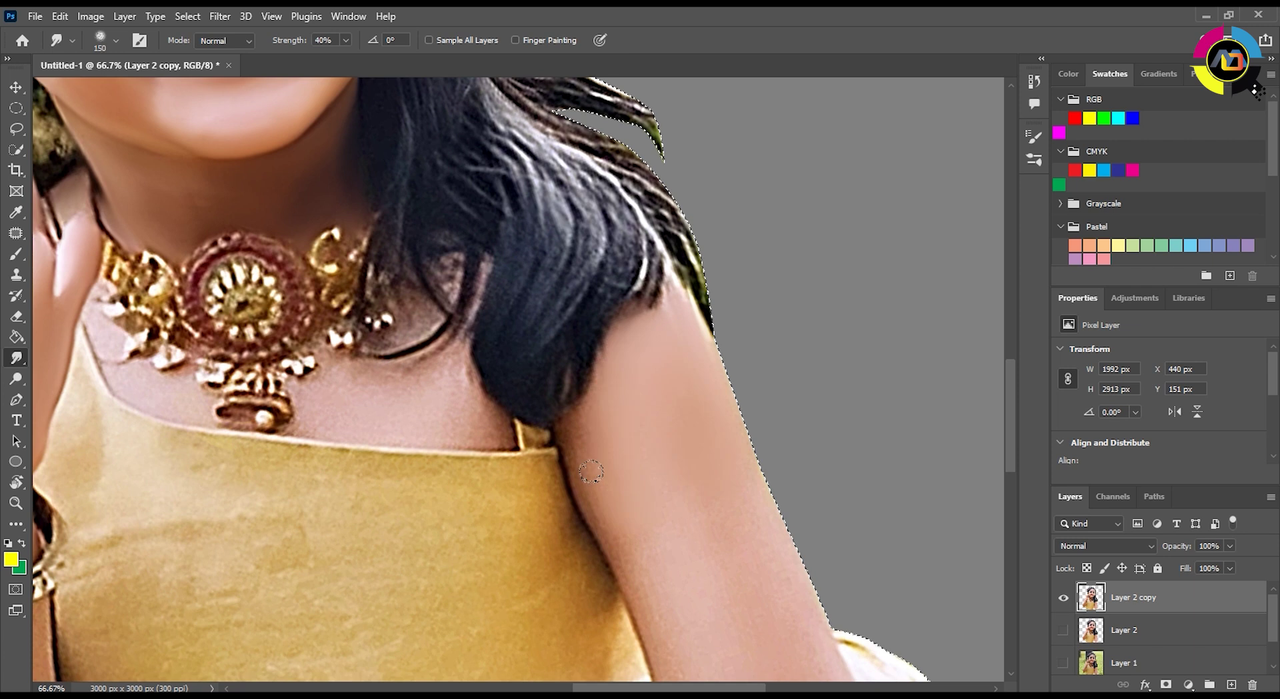
Smooth the lowered arm with the Smudge tool at 40% strength, reducing the brush from 150 to 125.
key(bracketright)
drag(730, 524, 690, 360)
key(bracketleft)
drag(726, 554, 683, 434)
key(bracketleft)
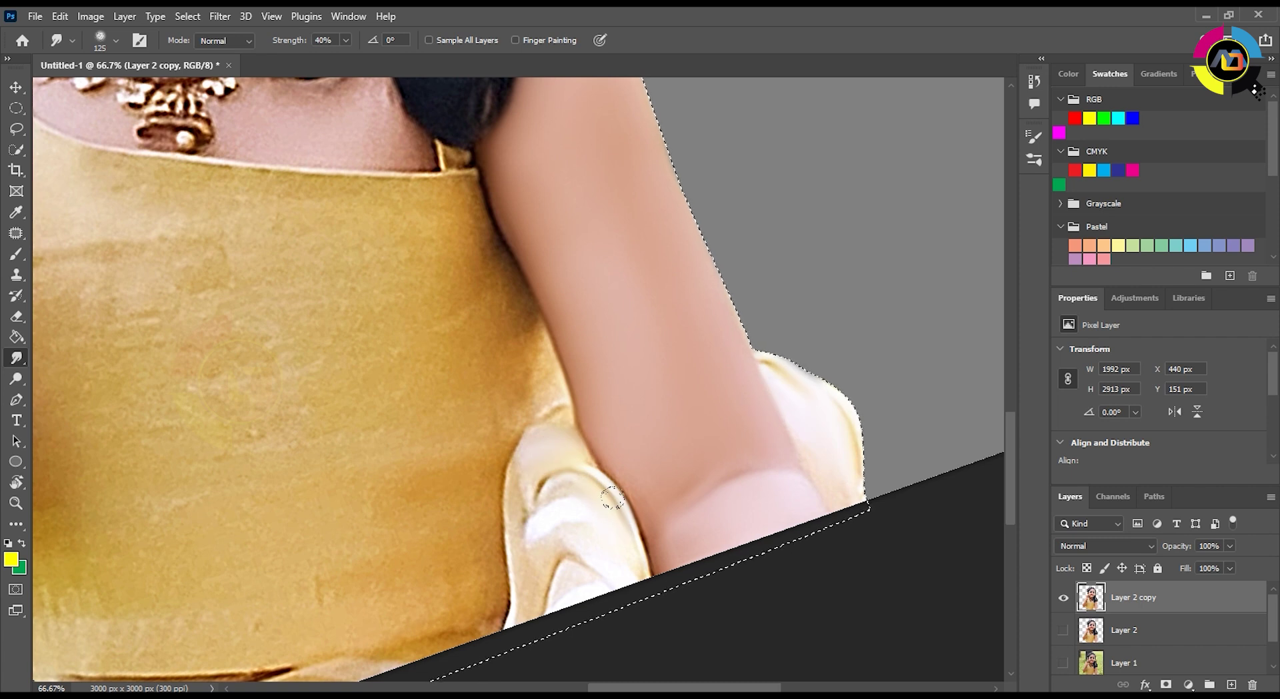
Smooth the white drape folds beside the lowered arm and the waistband at 40% strength with brush size 100.
key(bracketleft)
key(ctrl+minus)
key(ctrl+plus)
key(bracketright)
key(bracketright)
key(bracketright)
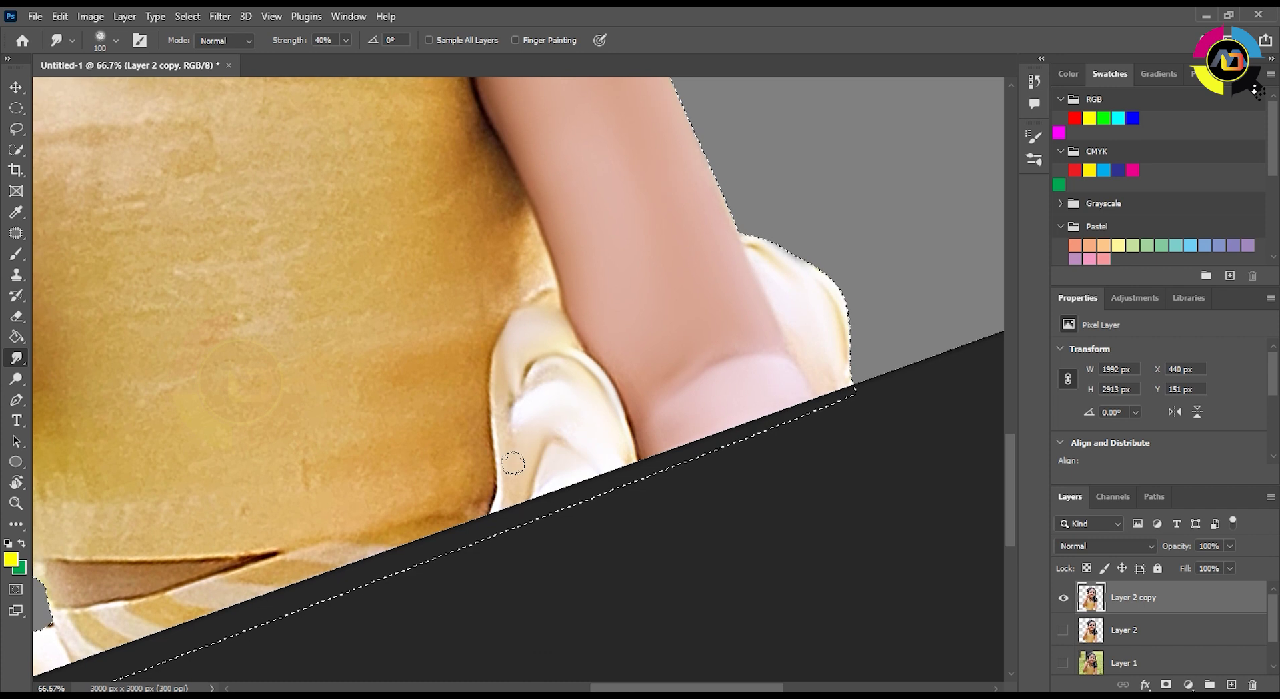
key(bracketleft)
scroll(333, 573, down, 3)
scroll(333, 574, left, 3)
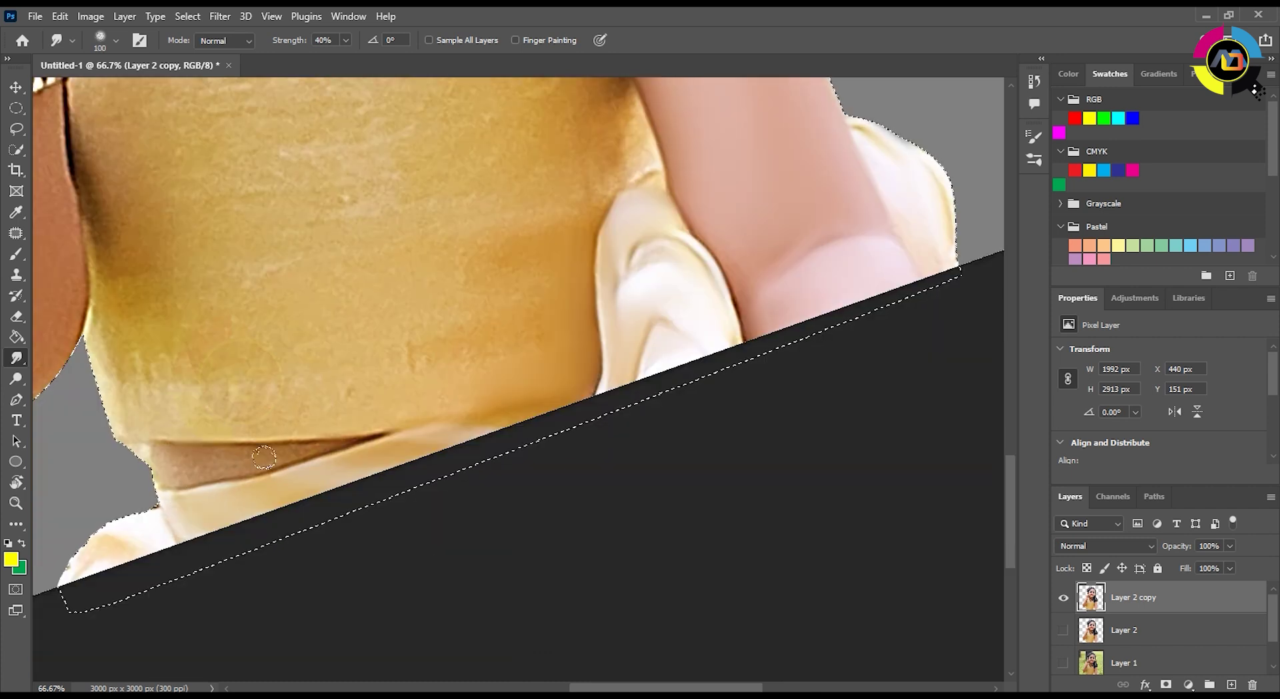
Smooth the lower part of the yellow top with the Smudge tool at 40% strength, enlarging the brush to 150.
key(bracketright)
key(bracketright)
key(bracketright)
key(bracketright)
key(bracketright)
scroll(438, 422, up, 4)
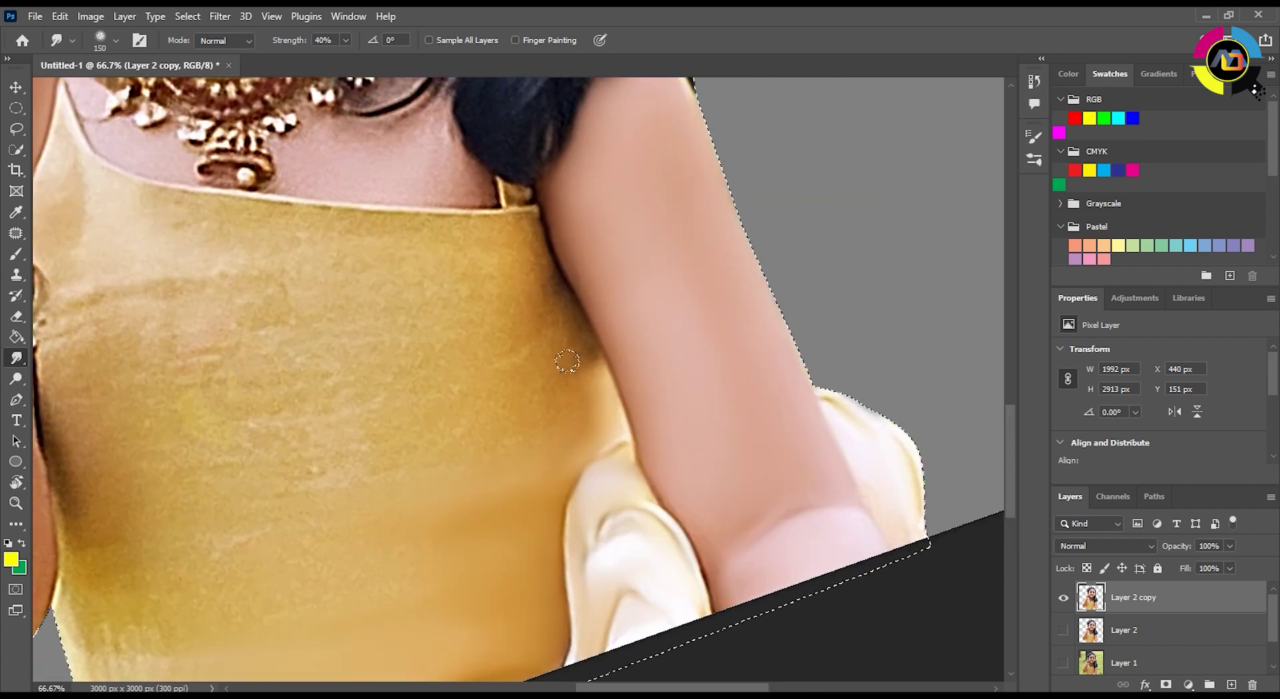
Smooth the rest of the yellow top and the raised forearm at 40% strength, finishing with brush size 125.
key(bracketleft)
key(bracketleft)
key(bracketleft)
scroll(228, 371, down, 4)
scroll(228, 372, left, 2)
scroll(184, 465, up, 4)
key(bracketright)
scroll(501, 508, down, 3)
scroll(366, 517, up, 2)
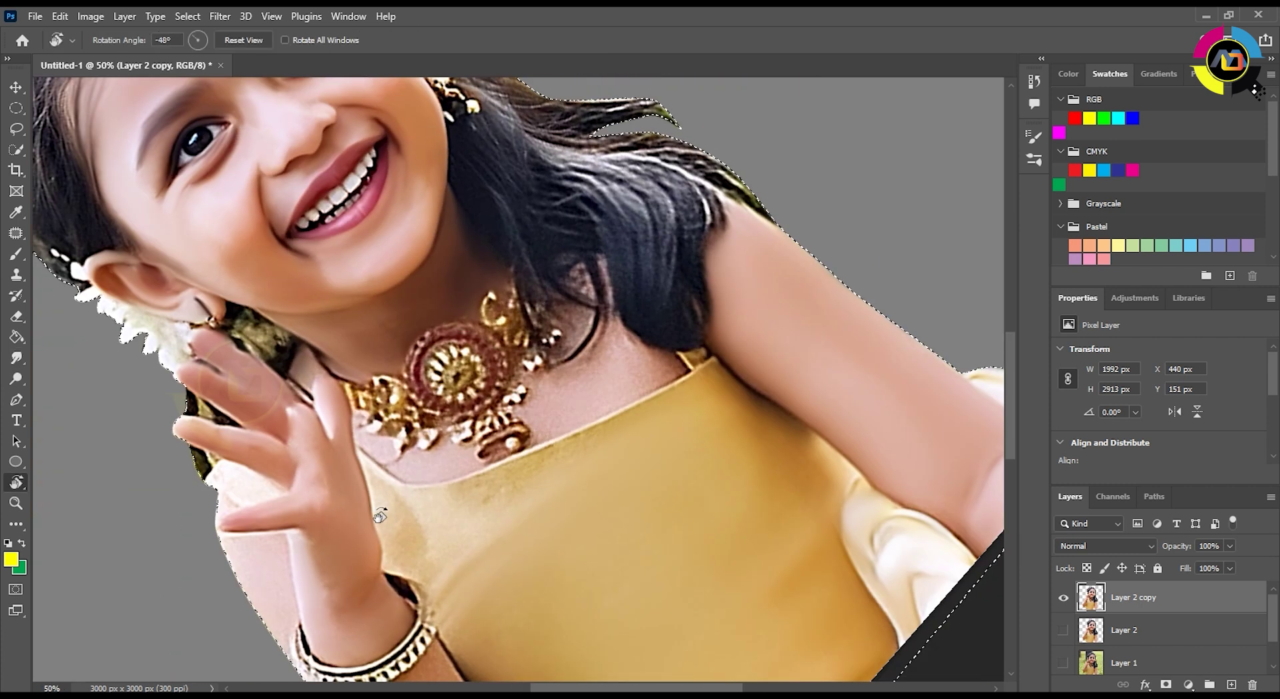
key(bracketleft)
drag(397, 466, 485, 448)
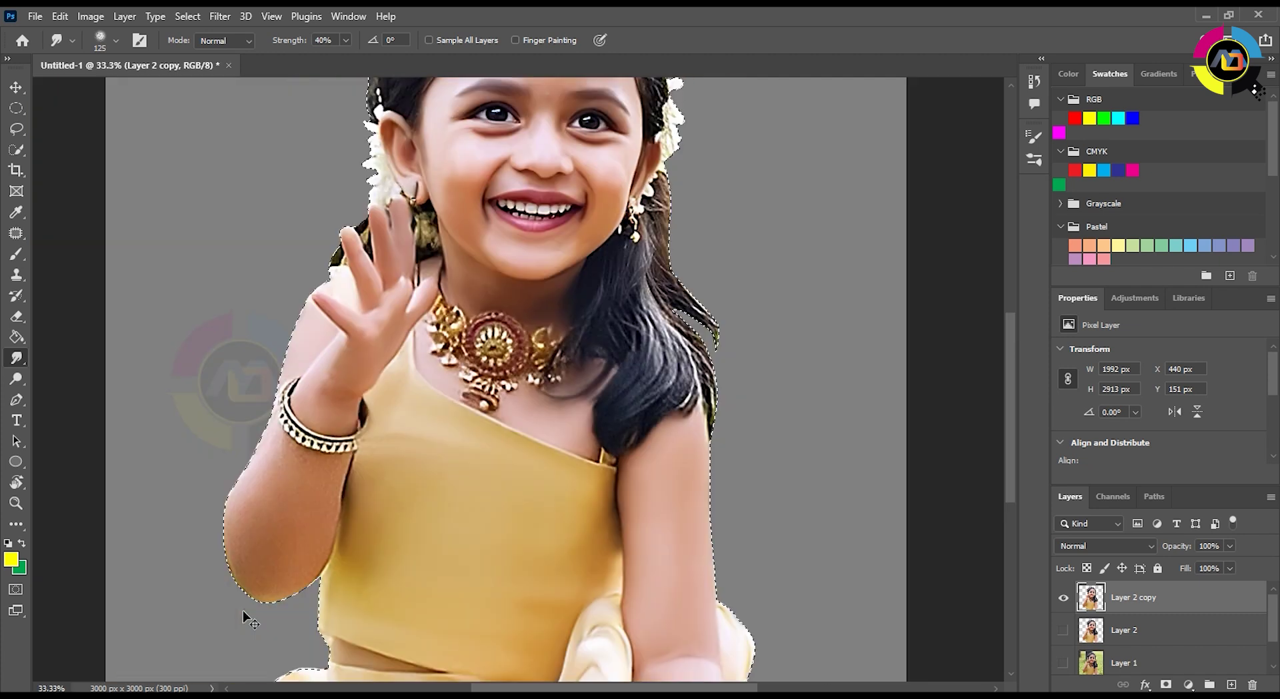
Smooth the raised arm around the elbow with the Smudge tool at 40% strength and enlarge the brush to 200.
drag(249, 619, 288, 496)
key(bracketright)
key(bracketright)
key(bracketright)
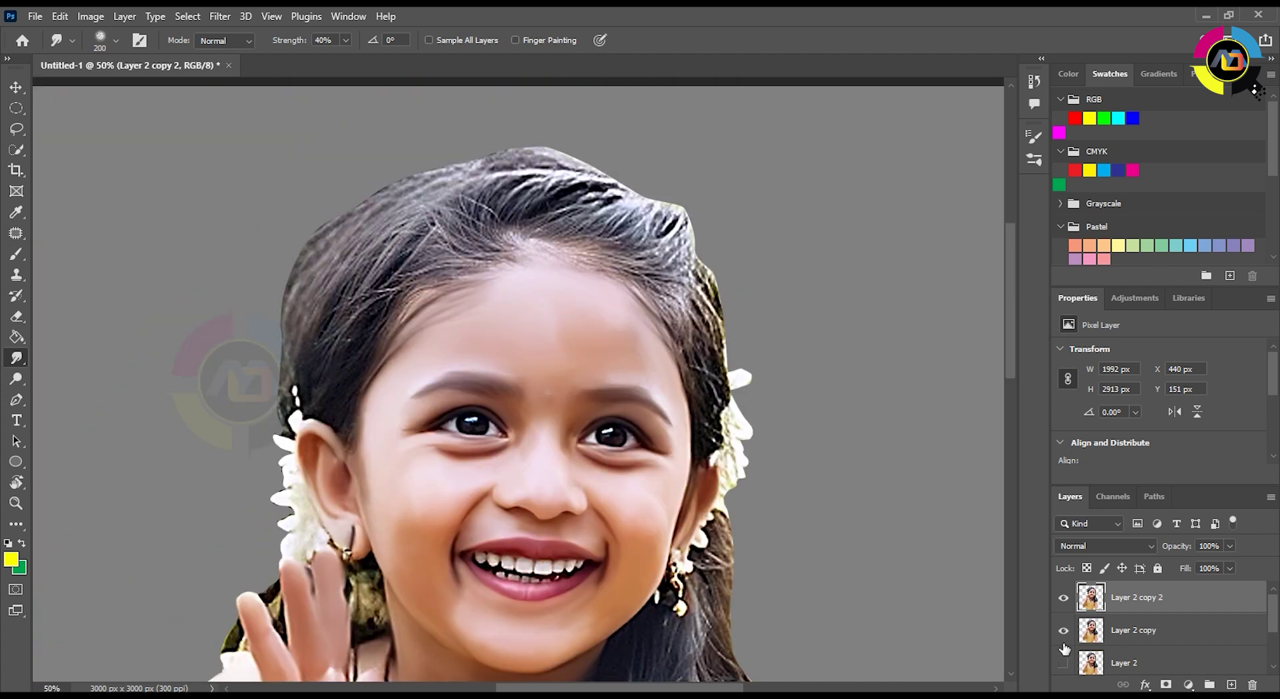
On a duplicate of the portrait layer, smudge the hair around the crown and sides along its flow.
drag(347, 373, 343, 349)
mouse_move(564, 200)
mouse_down()
mouse_move(640, 260)
mouse_move(587, 173)
mouse_move(547, 196)
mouse_move(467, 200)
mouse_move(400, 233)
mouse_move(353, 373)
mouse_move(284, 415)
mouse_move(300, 280)
mouse_move(440, 294)
mouse_move(407, 347)
mouse_move(574, 245)
mouse_move(620, 369)
mouse_up()
key(bracketright)
key(bracketright)
key(bracketright)
key(bracketleft)
key(bracketleft)
Smudge the remaining hair into soft, blended masses at 30% strength, finishing with brush size 125.
mouse_move(640, 314)
mouse_down()
mouse_move(620, 369)
mouse_move(547, 427)
mouse_move(478, 512)
mouse_move(493, 566)
mouse_move(477, 341)
mouse_move(460, 520)
mouse_move(467, 373)
mouse_up()
key(bracketright)
key(bracketleft)
mouse_move(573, 300)
mouse_down()
mouse_move(534, 413)
mouse_move(519, 297)
mouse_move(573, 481)
mouse_move(514, 522)
mouse_move(604, 133)
mouse_up()
key(bracketleft)
key(bracketleft)
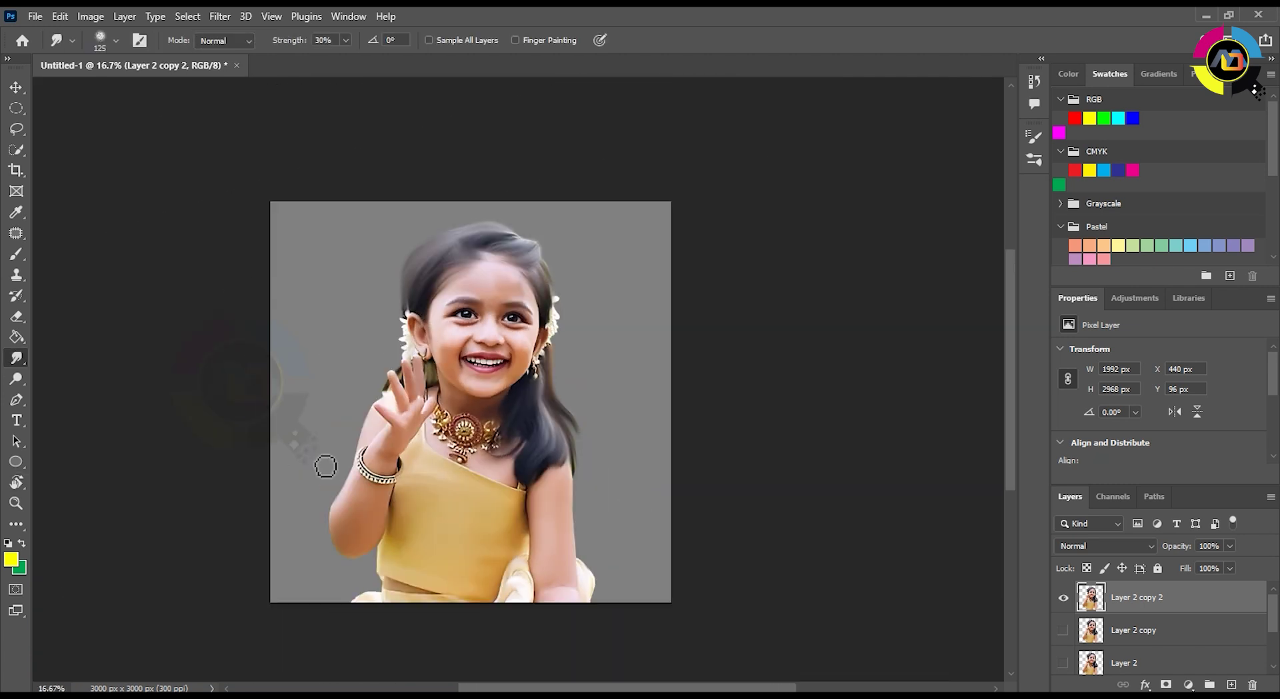
Outline the whole hair, including the long side lock, with the Patch tool and feather the selection.
key(ctrl+plus)
key(ctrl+plus)
key(j)
mouse_move(325, 286)
mouse_down()
mouse_move(429, 171)
mouse_move(534, 194)
mouse_move(287, 277)
mouse_move(325, 286)
mouse_up()
drag(587, 267, 667, 587)
key(shift+F6)
key(Return)
Copy the selected hair to its own layer and darken it to black with Hue/Saturation.
key(ctrl+j)
key(ctrl+u)
drag(896, 393, 820, 396)
click(1079, 234)
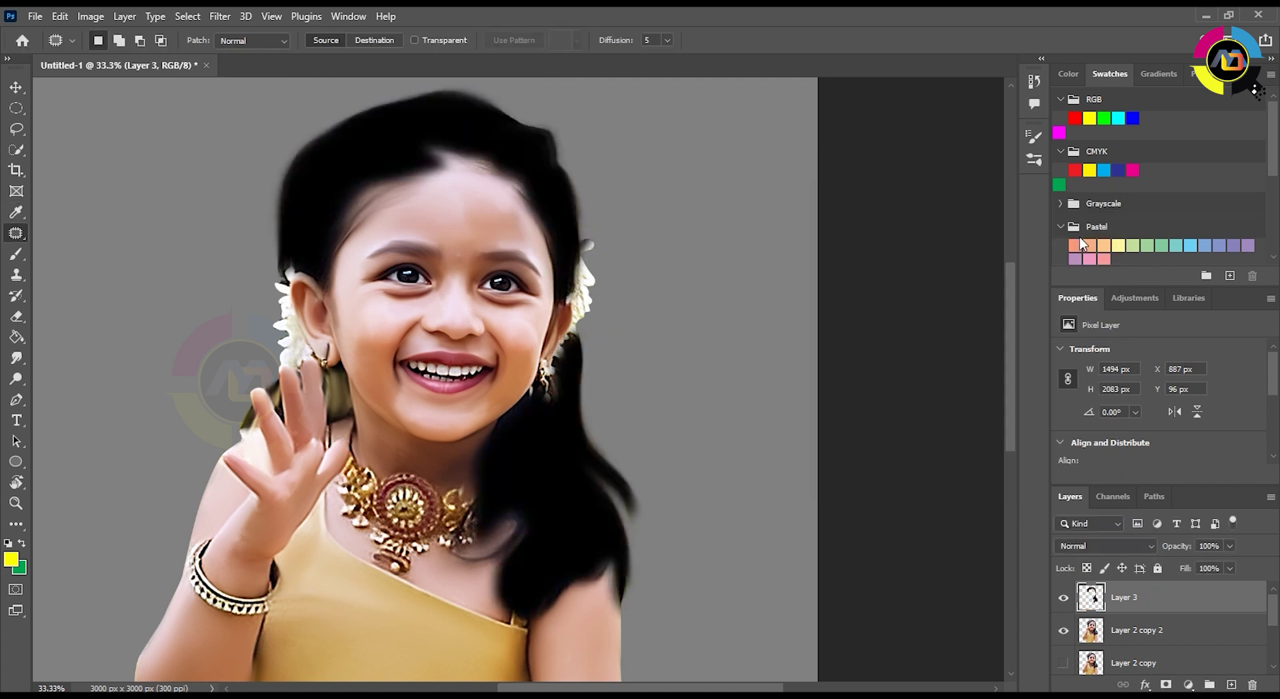
On a new layer, paint fine black hair strands along the forehead hairline with the Brush at 60% opacity.
key(ctrl+shift+alt+n)
key(b)
click(1034, 137)
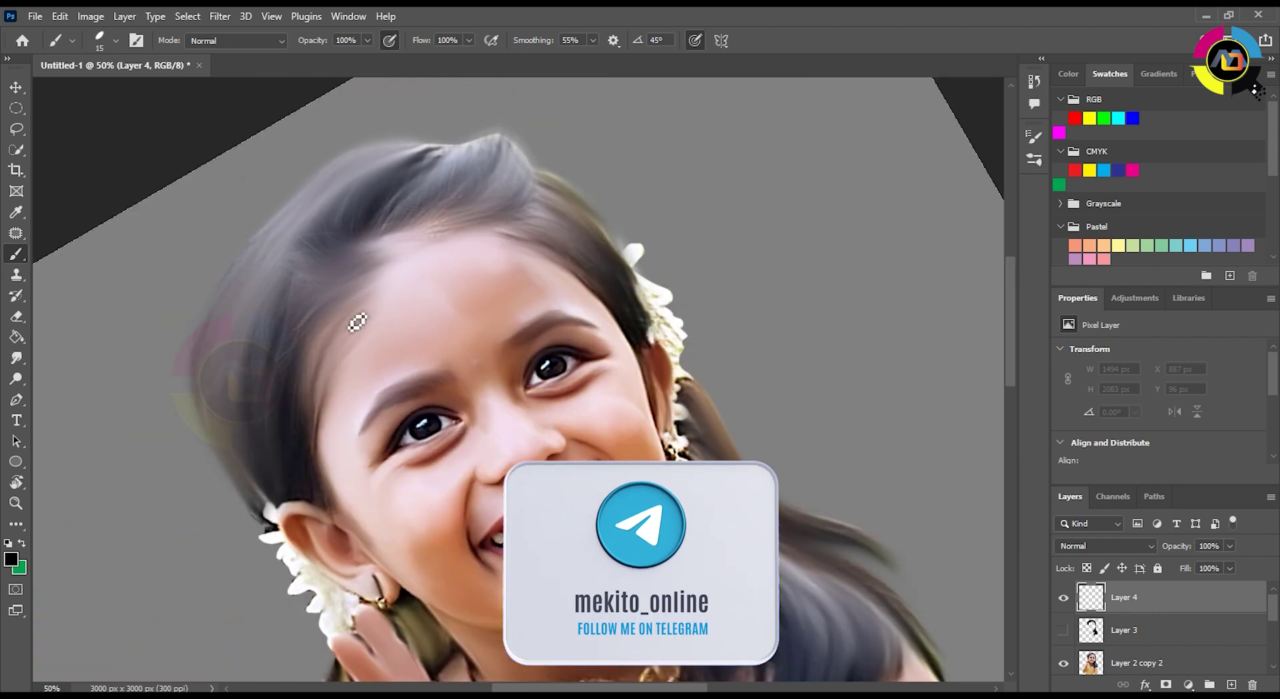
key(ctrl)
key(6)
key(bracketright)
drag(365, 296, 313, 371)
drag(382, 293, 330, 453)
drag(394, 288, 314, 493)
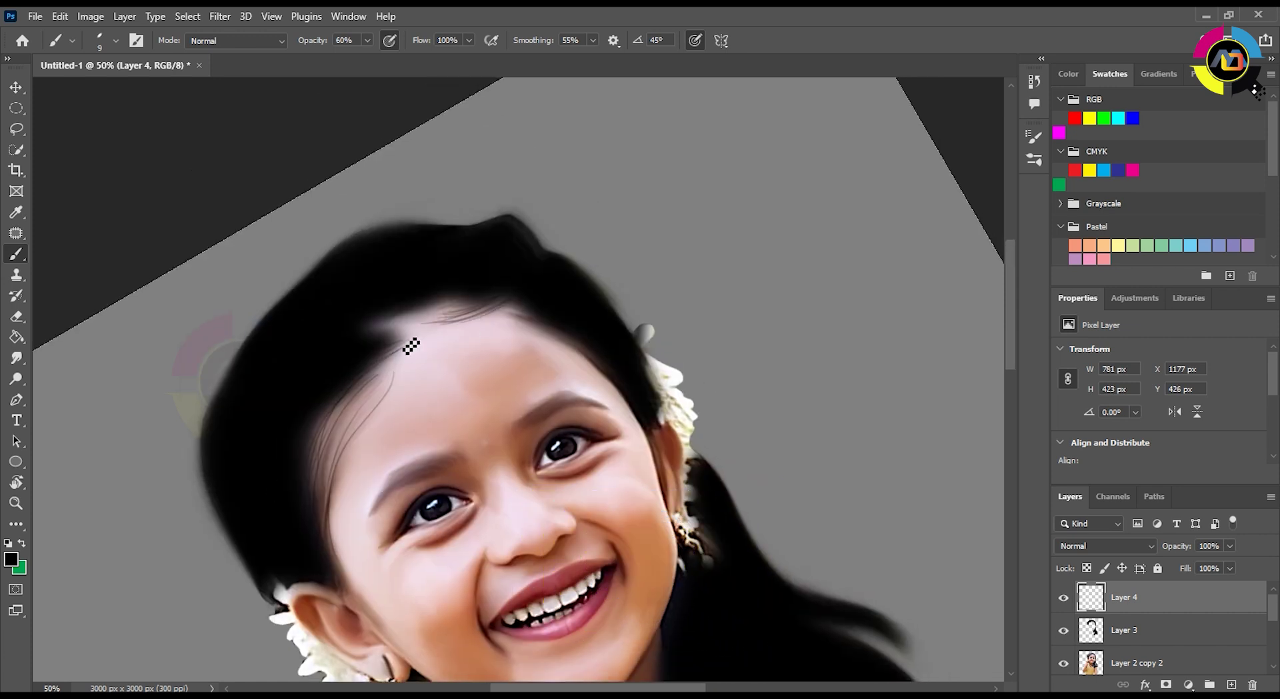
Paint thin black strands in front of the ear and around the outer contour of the head hair at 60% opacity.
scroll(413, 324, down, 5)
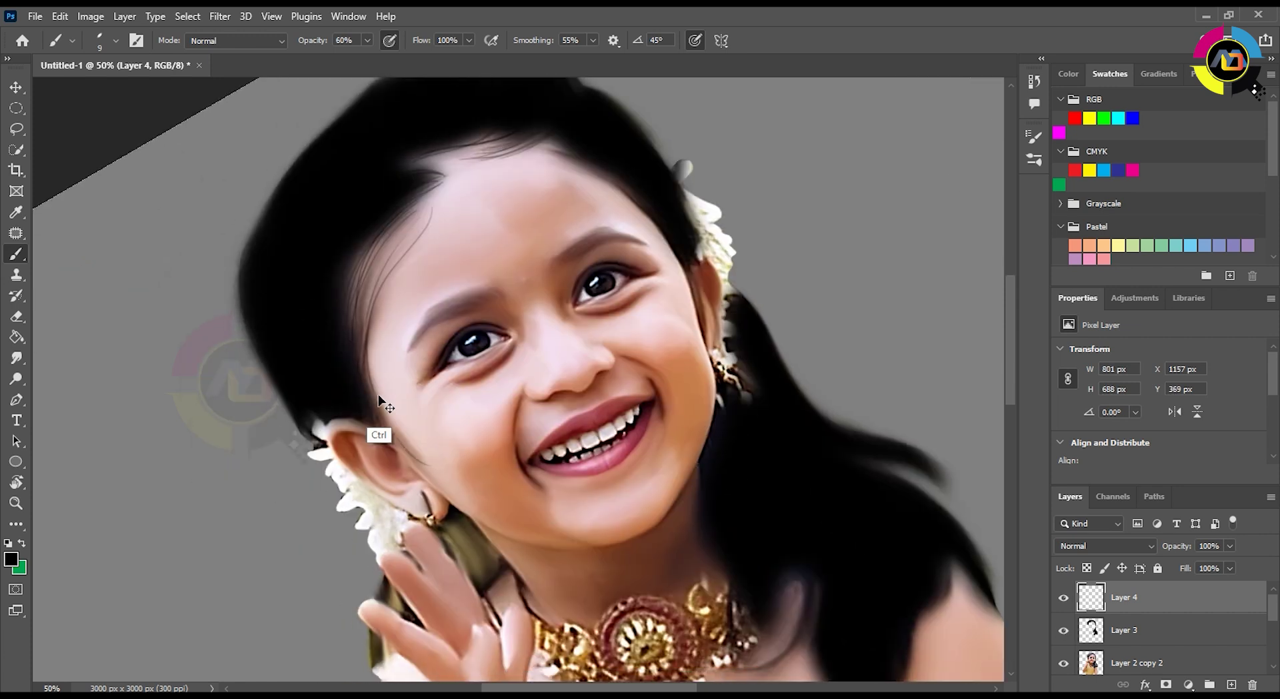
drag(391, 387, 418, 425)
drag(291, 416, 339, 495)
drag(269, 360, 316, 457)
drag(286, 281, 271, 409)
mouse_move(525, 176)
mouse_down()
mouse_move(487, 262)
mouse_move(562, 199)
mouse_up()
drag(490, 185, 327, 240)
scroll(316, 272, right, 2)
scroll(587, 309, down, 3)
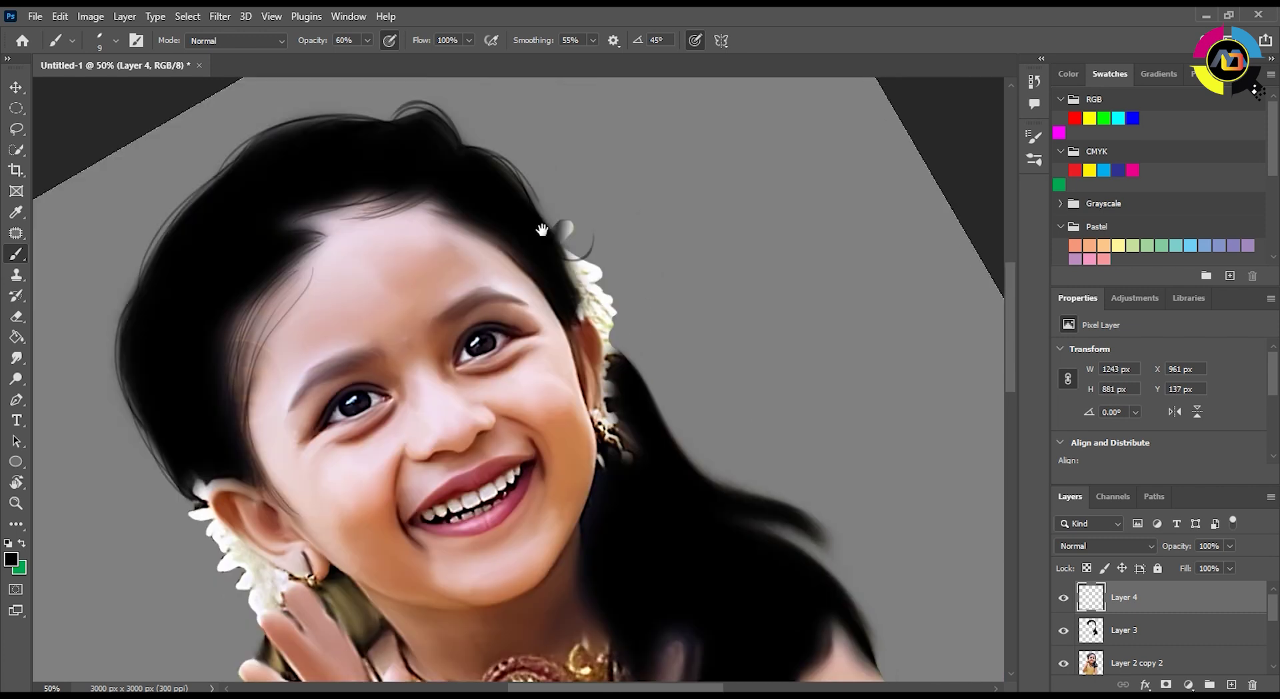
drag(361, 211, 280, 444)
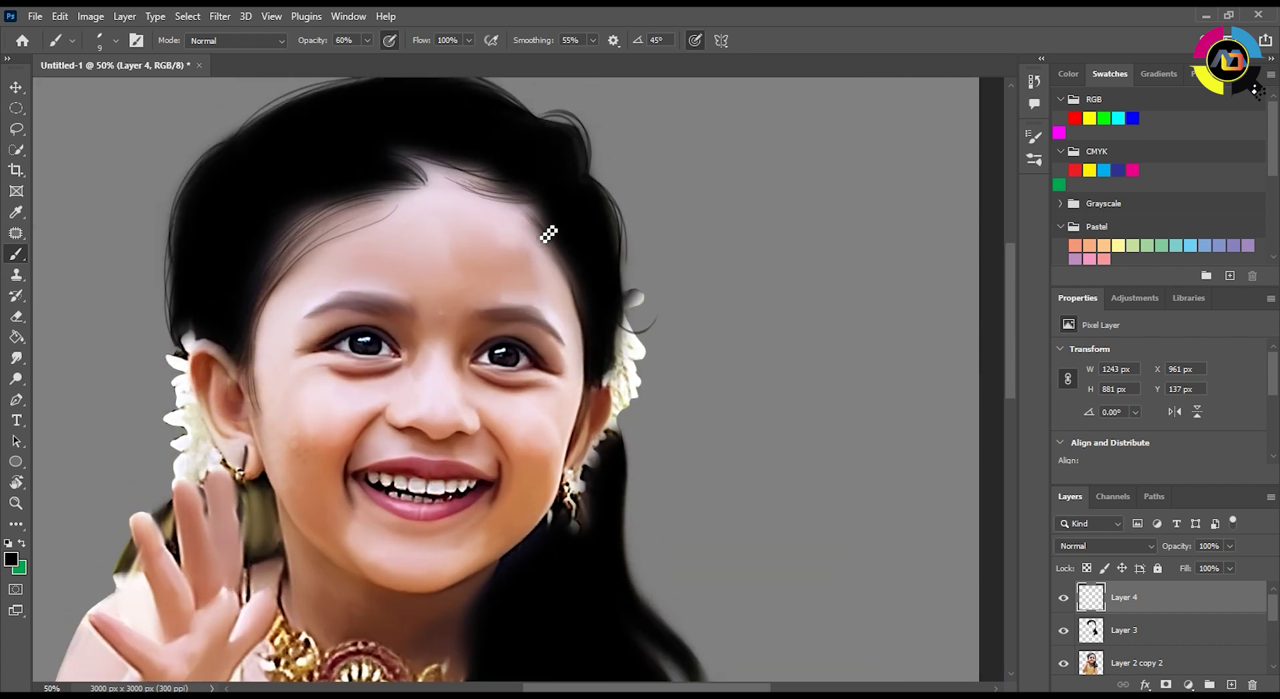
Paint loose black strands along the outer edge of the long side lock at 60% opacity.
scroll(427, 373, down, 5)
scroll(575, 401, down, 3)
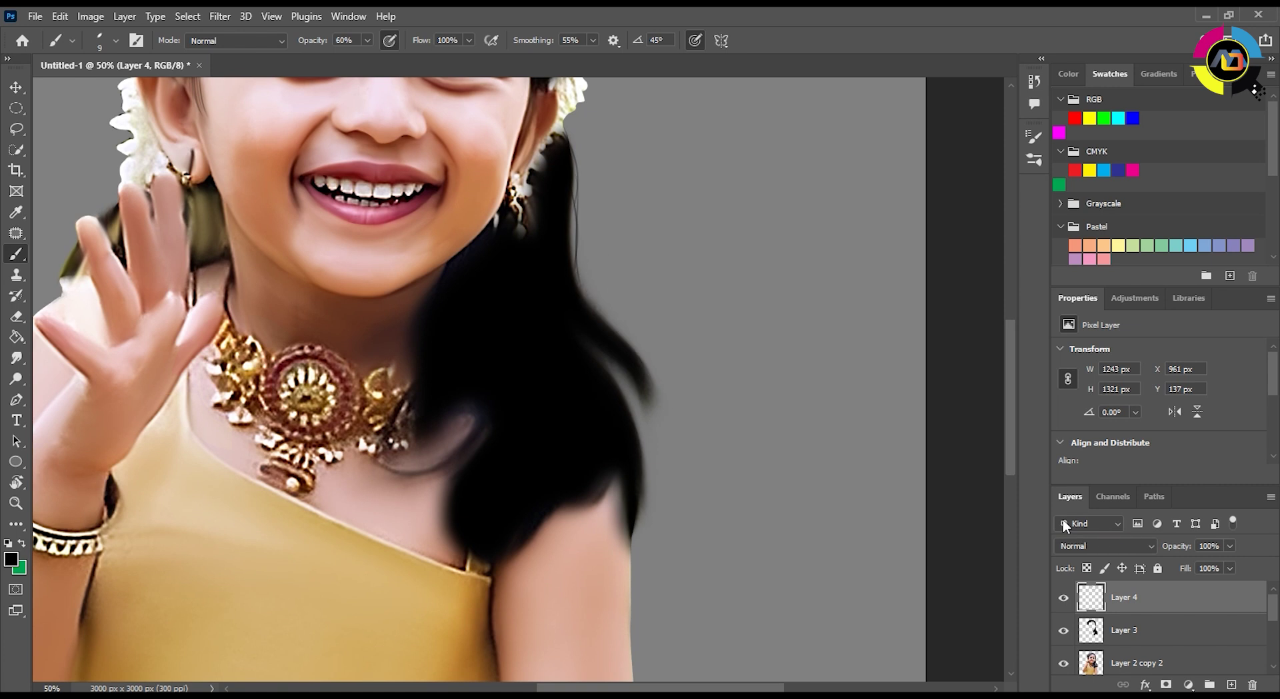
mouse_move(592, 306)
mouse_down()
mouse_move(578, 217)
mouse_move(660, 360)
mouse_up()
scroll(667, 400, up, 3)
scroll(697, 403, right, 1)
scroll(597, 287, down, 5)
drag(594, 214, 634, 320)
key(ctrl+minus)
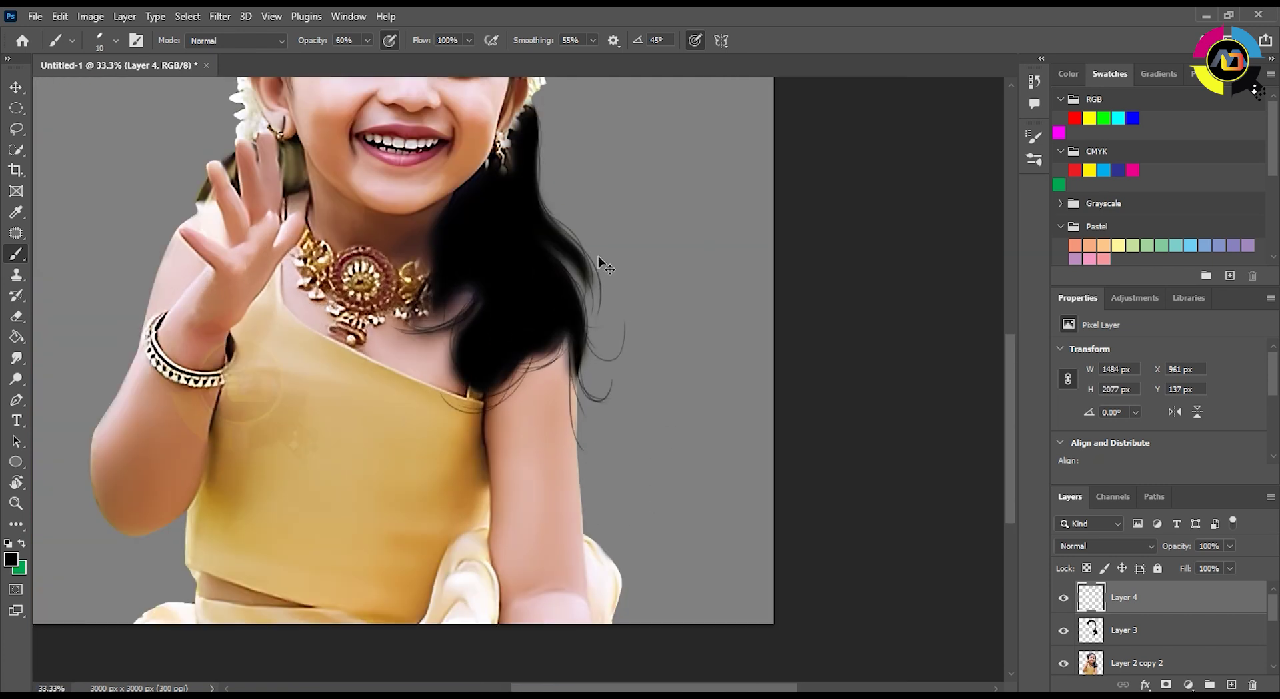
Paint curved black strands falling from the side lock over the upper arm with brush size 15 at 60% opacity.
key(bracketright)
drag(570, 357, 552, 475)
drag(563, 366, 515, 526)
key(ctrl+z)
drag(582, 427, 624, 461)
key(6)
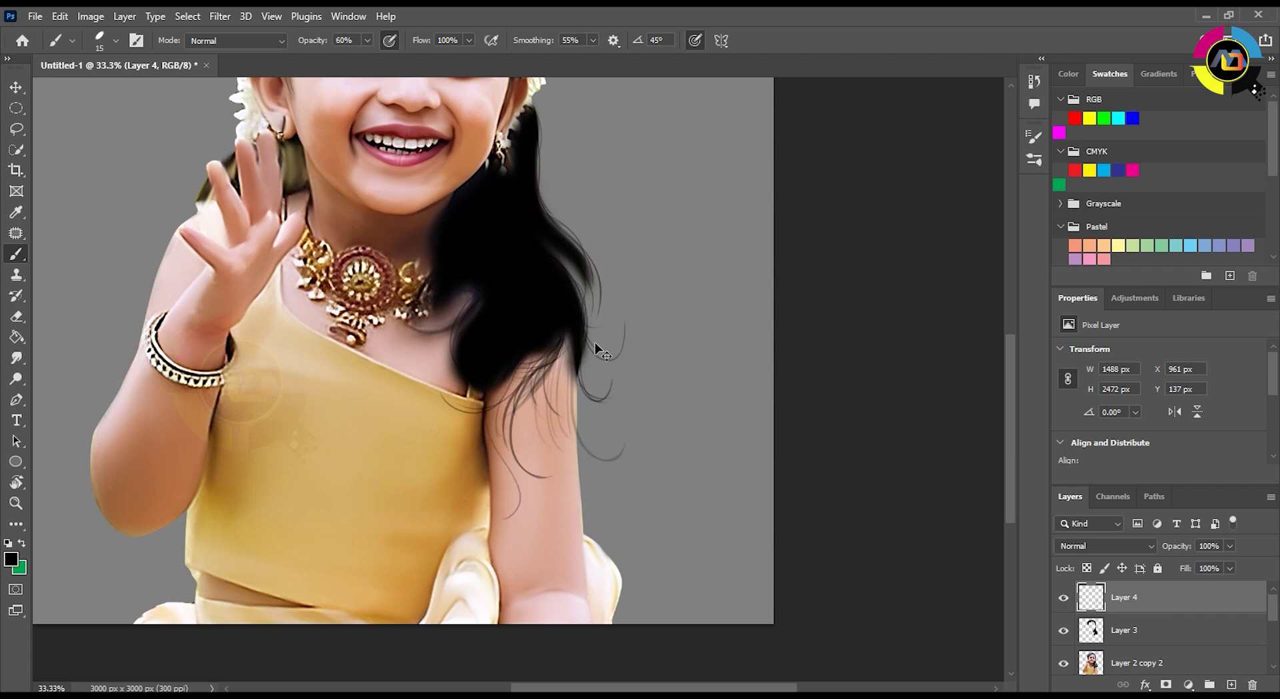
key(ctrl+minus)
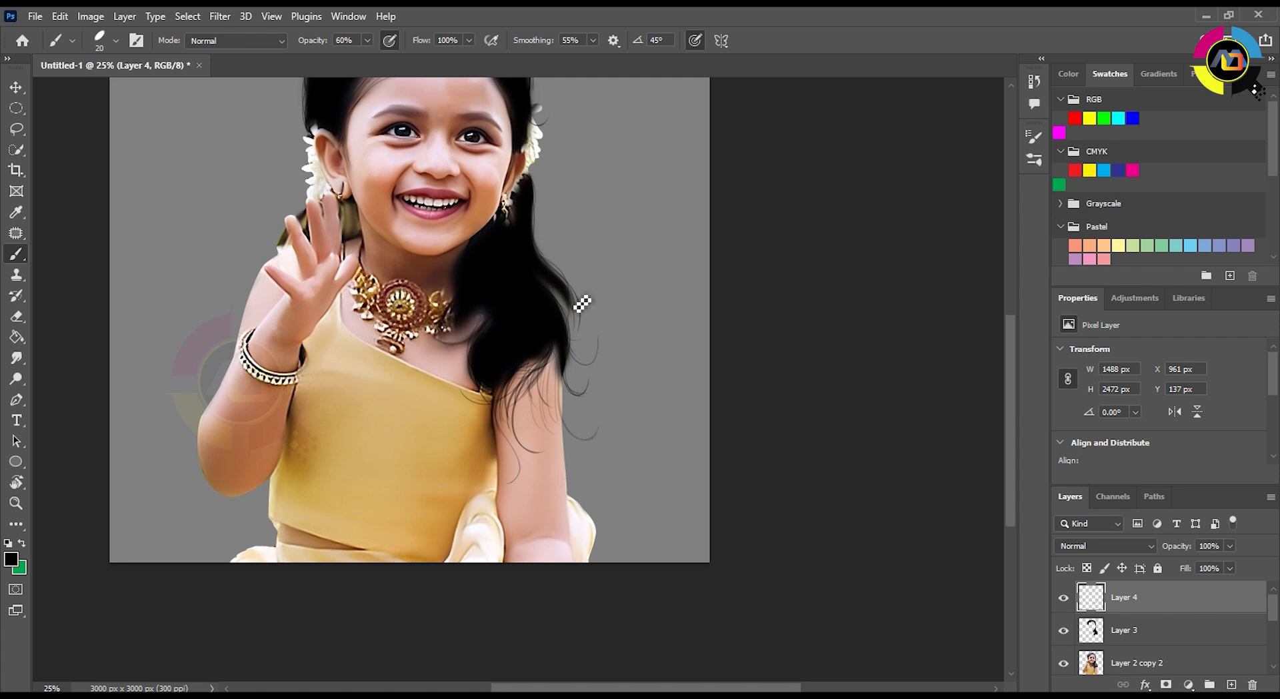
Cut out the leftover background between the raised fingers and the neck on the portrait layer with a Pen path.
scroll(545, 292, up, 3)
scroll(545, 292, left, 5)
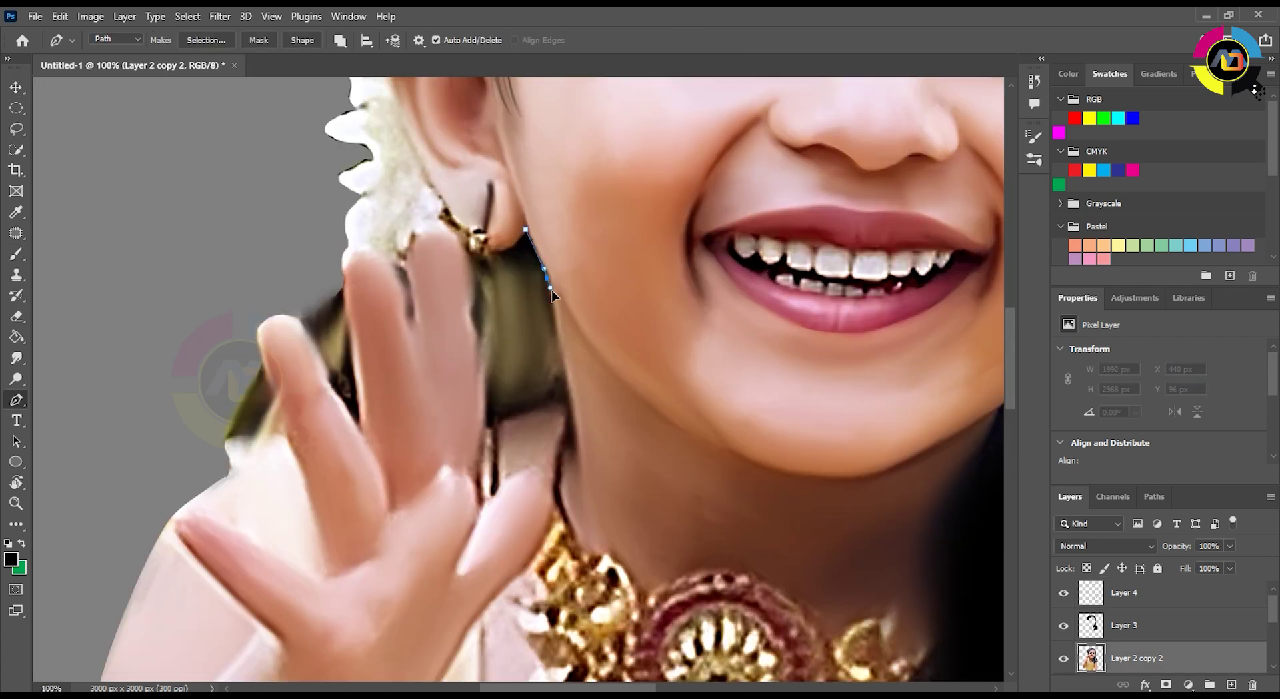
click(484, 428)
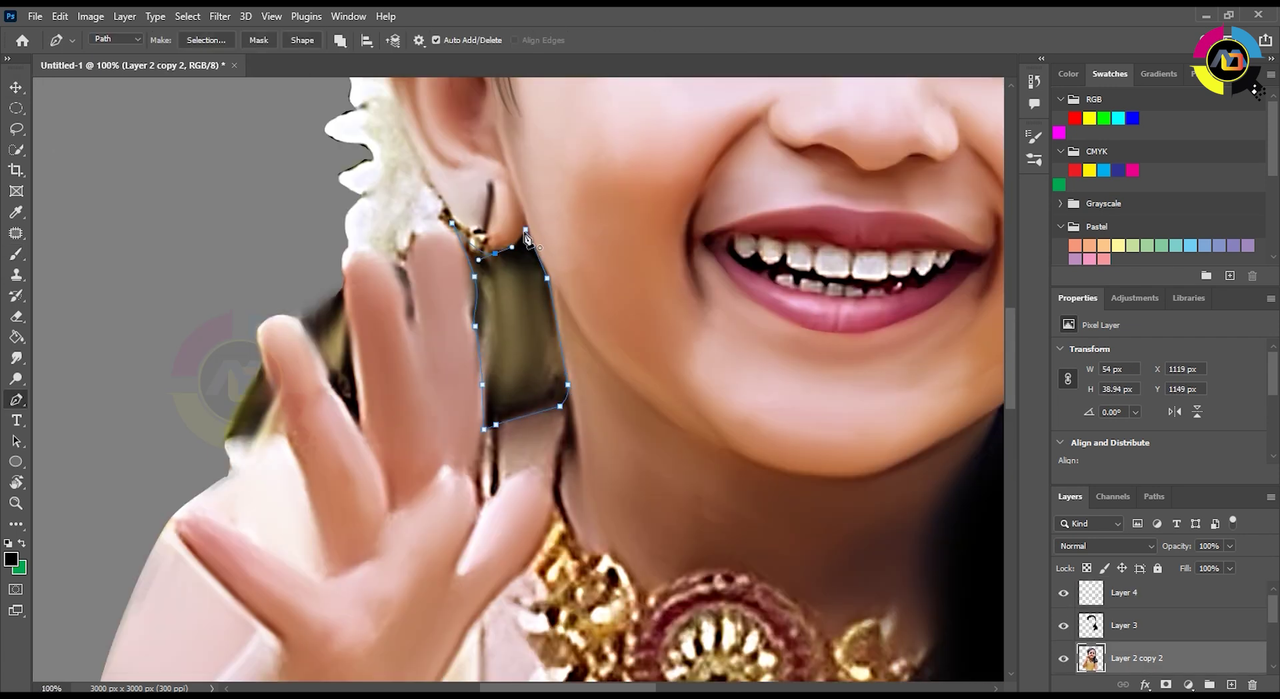
key(ctrl+Return)
key(Delete)
key(ctrl+d)
Cut out the leftover background between the index and middle fingers of the raised hand with a Pen path.
click(342, 280)
click(340, 397)
click(360, 418)
click(341, 280)
key(ctrl+Return)
key(Delete)
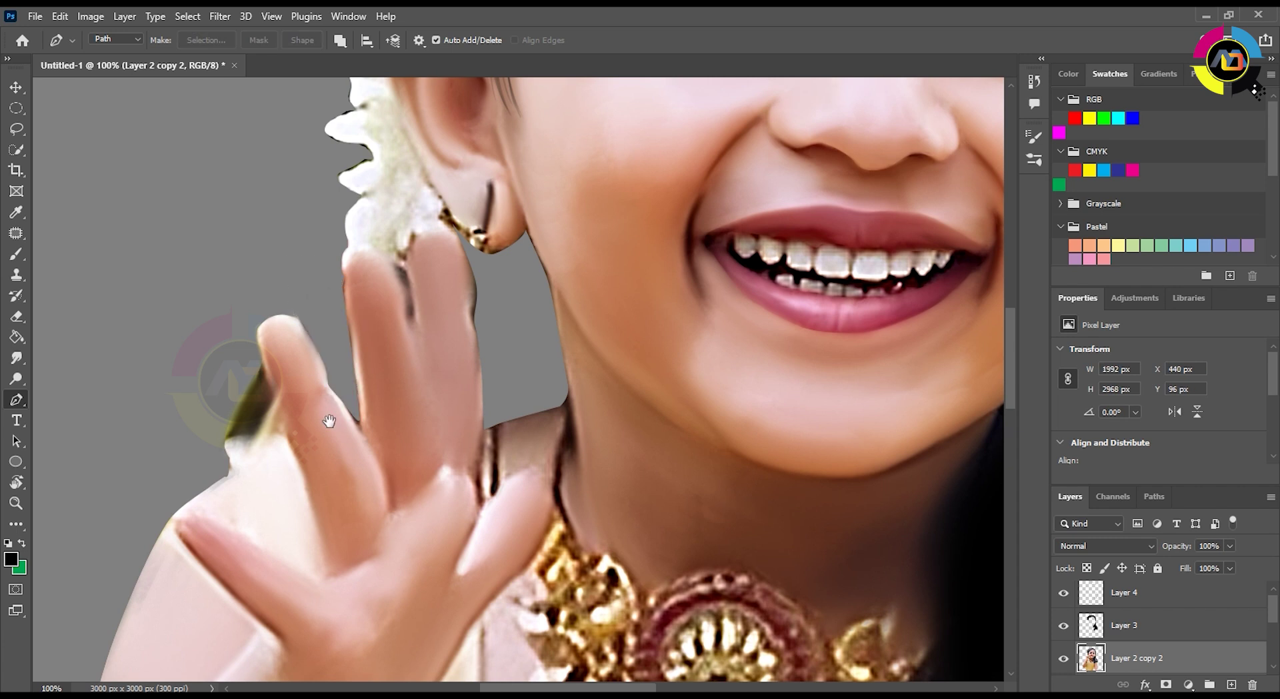
Cut out the remaining dark patch between the outer raised finger and the shoulder, and clear the selection.
drag(357, 308, 344, 245)
key(ctrl+Return)
key(Delete)
key(ctrl+d)
Smooth the raised hand and the shoulder edge with the Smudge tool at 20% strength, enlarging the brush to 100.
key(v)
key(r)
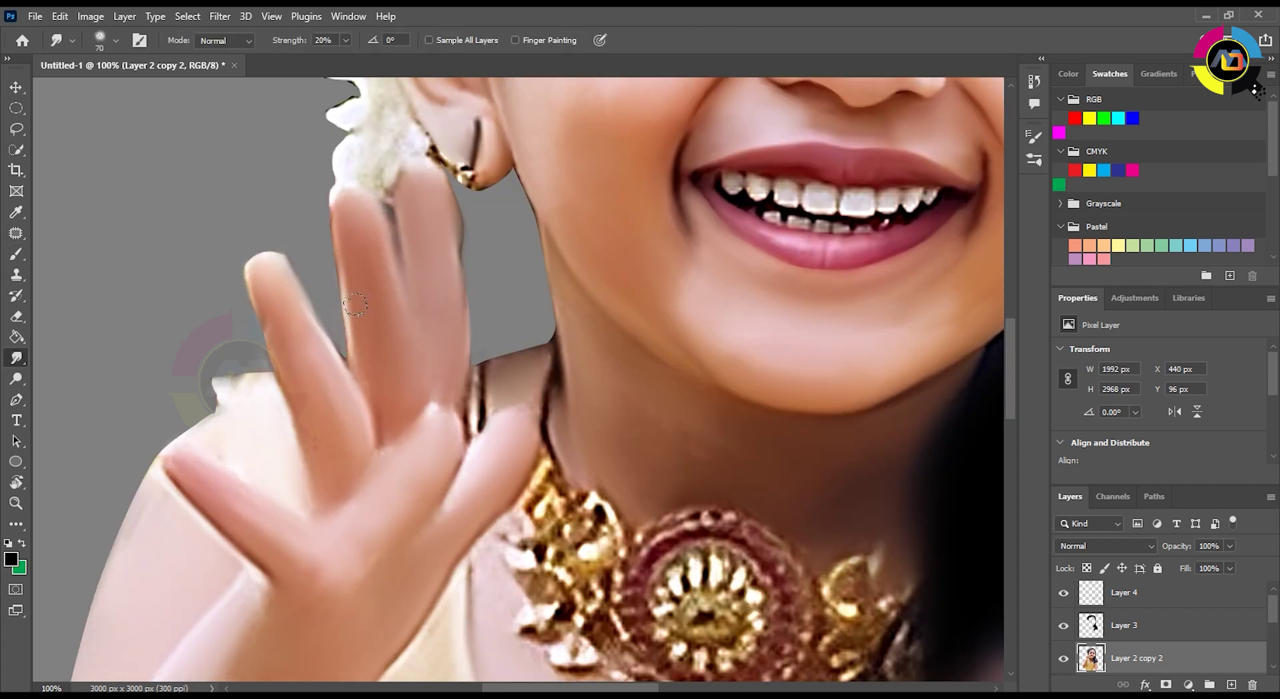
drag(467, 501, 533, 293)
key(bracketright)
key(bracketright)
key(bracketright)
drag(198, 612, 163, 420)
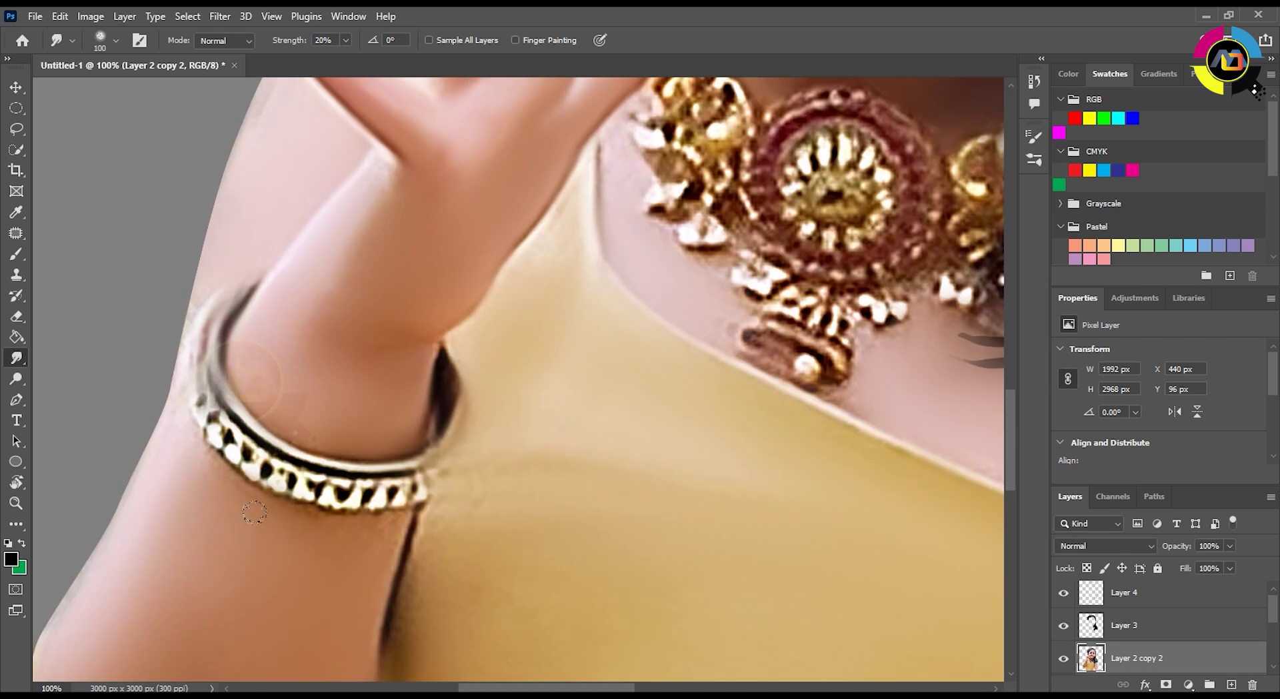
Smooth the yellow top beside the bangle and below the necklace with the Smudge tool at 20% strength.
key(bracketleft)
key(bracketleft)
drag(561, 334, 491, 473)
key(bracketright)
drag(772, 656, 594, 398)
On a new layer, paint light blue strands in the hair above the forehead with brush size 9 at 60% opacity.
key(ctrl+minus)
key(ctrl+minus)
key(ctrl+minus)
key(ctrl+minus)
scroll(792, 417, up, 2)
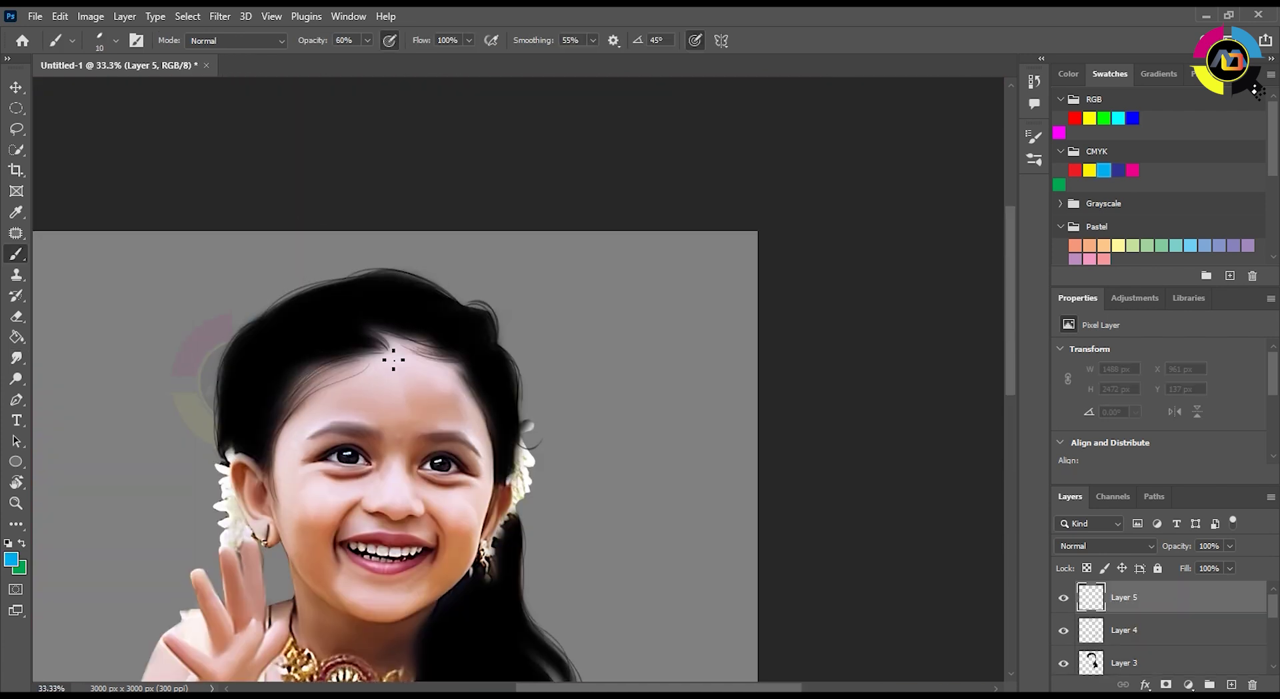
drag(399, 341, 372, 316)
key(ctrl+plus)
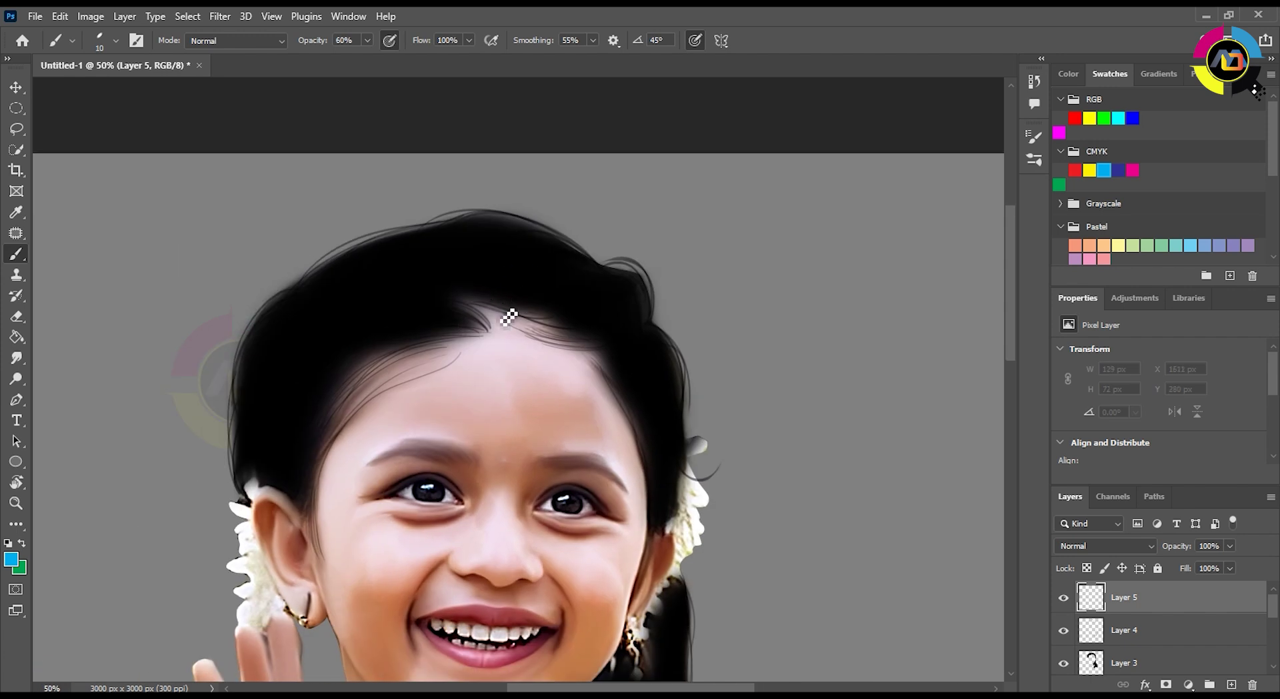
key(ctrl+plus)
key(bracketleft)
mouse_move(494, 344)
mouse_down()
mouse_move(695, 318)
mouse_move(606, 334)
mouse_move(674, 313)
mouse_up()
mouse_move(526, 377)
mouse_down()
mouse_move(680, 315)
mouse_move(599, 347)
mouse_up()
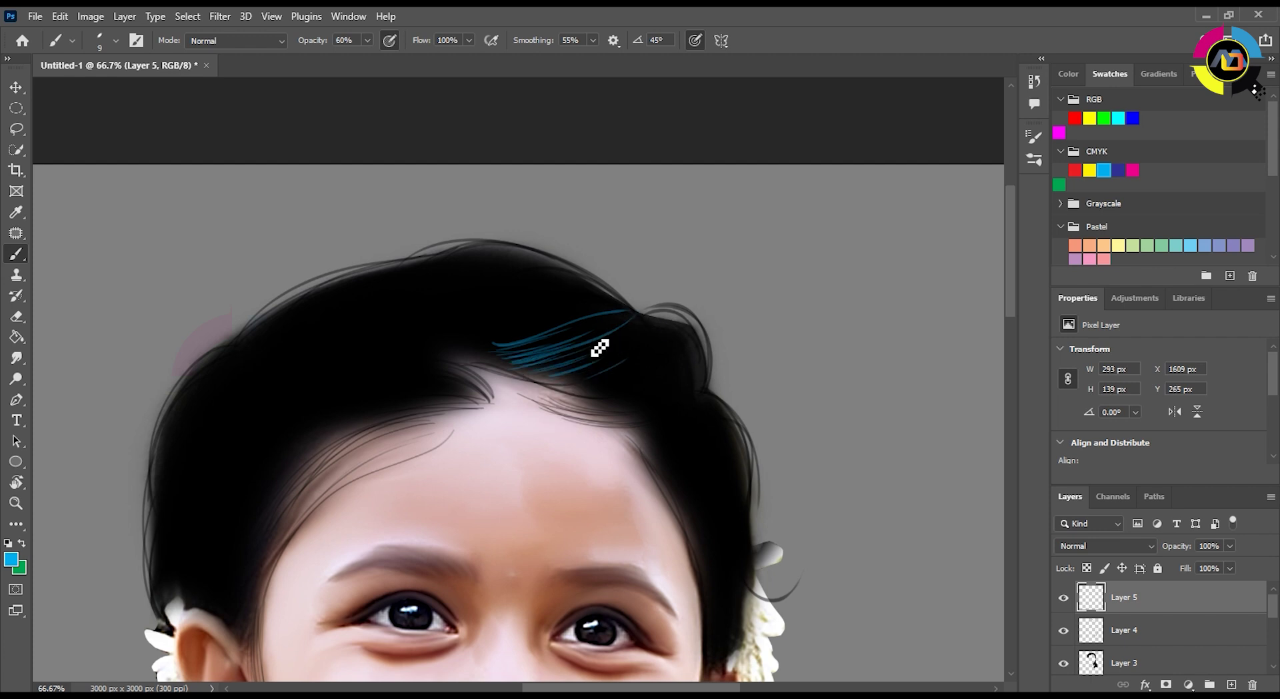
drag(654, 328, 573, 387)
key(ctrl+z)
Paint curved blue highlight strands across the swept-up crown hair at 60% opacity.
key(r)
drag(449, 373, 451, 400)
drag(636, 287, 567, 378)
drag(650, 290, 593, 385)
drag(575, 293, 662, 313)
drag(586, 400, 733, 290)
drag(587, 313, 538, 397)
drag(619, 292, 528, 395)
drag(580, 307, 503, 408)
drag(553, 280, 487, 416)
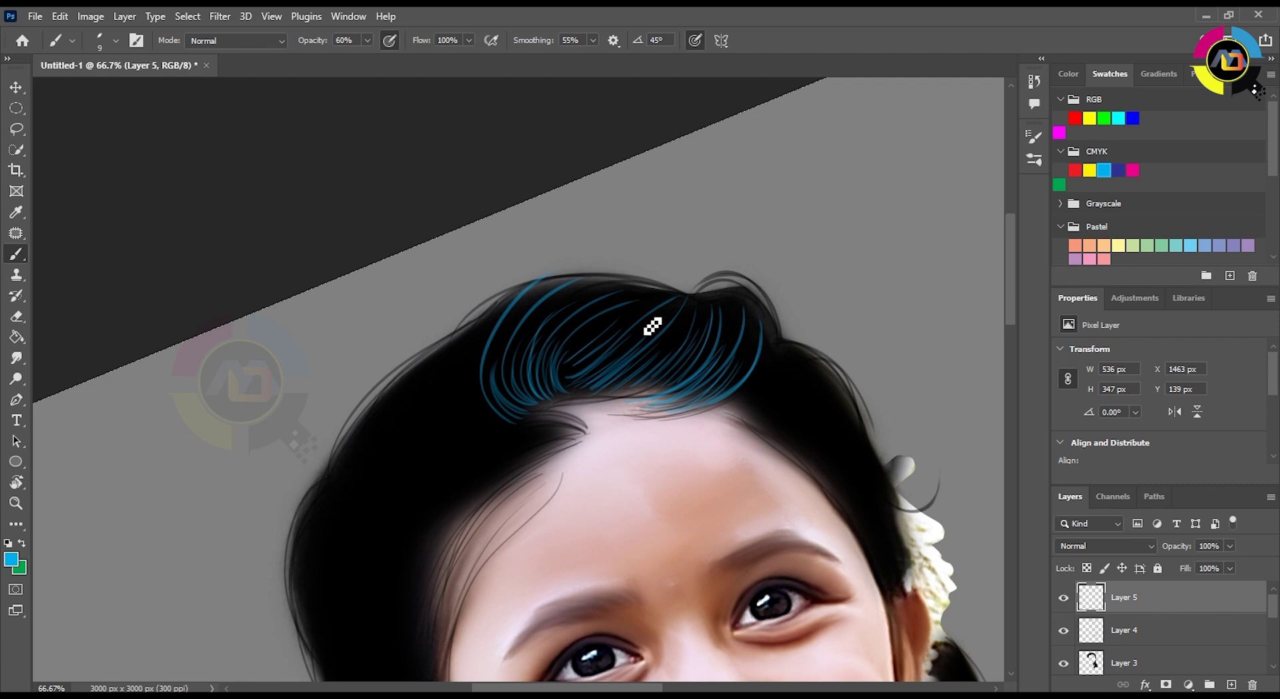
Undo the last blue crown strokes and repaint them along the hair's curve.
key(ctrl+z)
key(ctrl+z)
key(ctrl+z)
key(ctrl+z)
key(ctrl+z)
key(ctrl+z)
drag(623, 274, 594, 405)
key(ctrl+z)
drag(647, 294, 567, 386)
Rework the blue strands around the curl at the hair parting, undoing the unwanted strokes.
mouse_move(577, 442)
mouse_down()
mouse_move(583, 400)
mouse_move(568, 445)
mouse_move(502, 420)
mouse_move(572, 455)
mouse_move(525, 446)
mouse_up()
key(ctrl+z)
key(ctrl+z)
key(ctrl+z)
key(ctrl+z)
mouse_move(522, 408)
mouse_down()
mouse_move(578, 434)
mouse_move(471, 434)
mouse_move(566, 453)
mouse_move(534, 466)
mouse_move(623, 343)
mouse_move(552, 364)
mouse_move(527, 314)
mouse_up()
key(e)
key(b)
Paint blue strands from the parting down the temple and side hair to above the flower-trimmed ear.
scroll(623, 387, down, 3)
drag(593, 345, 656, 284)
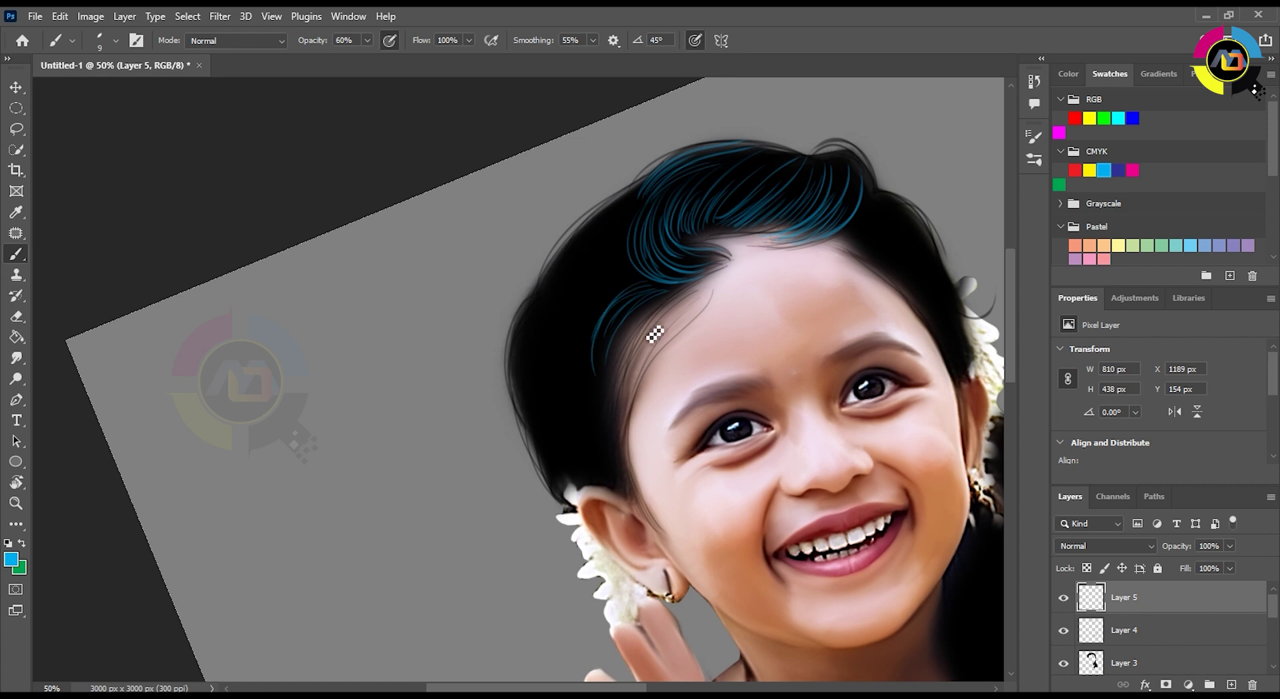
scroll(661, 345, down, 3)
key(ctrl+z)
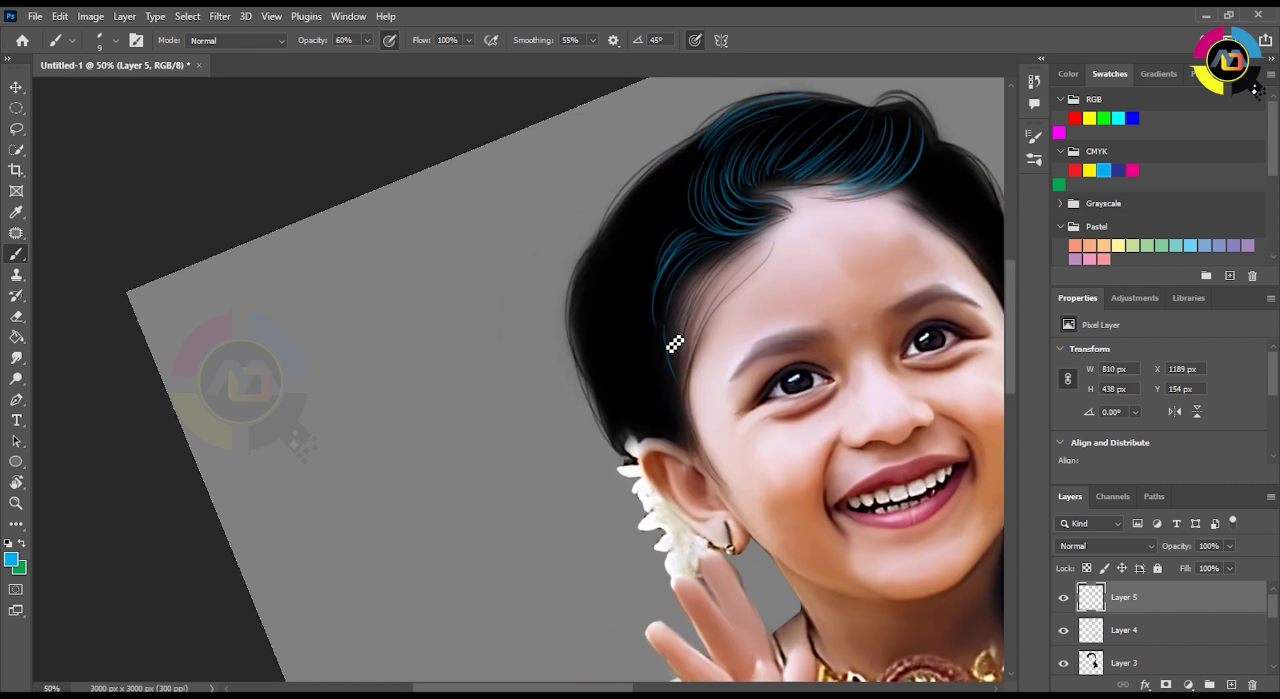
drag(637, 338, 615, 410)
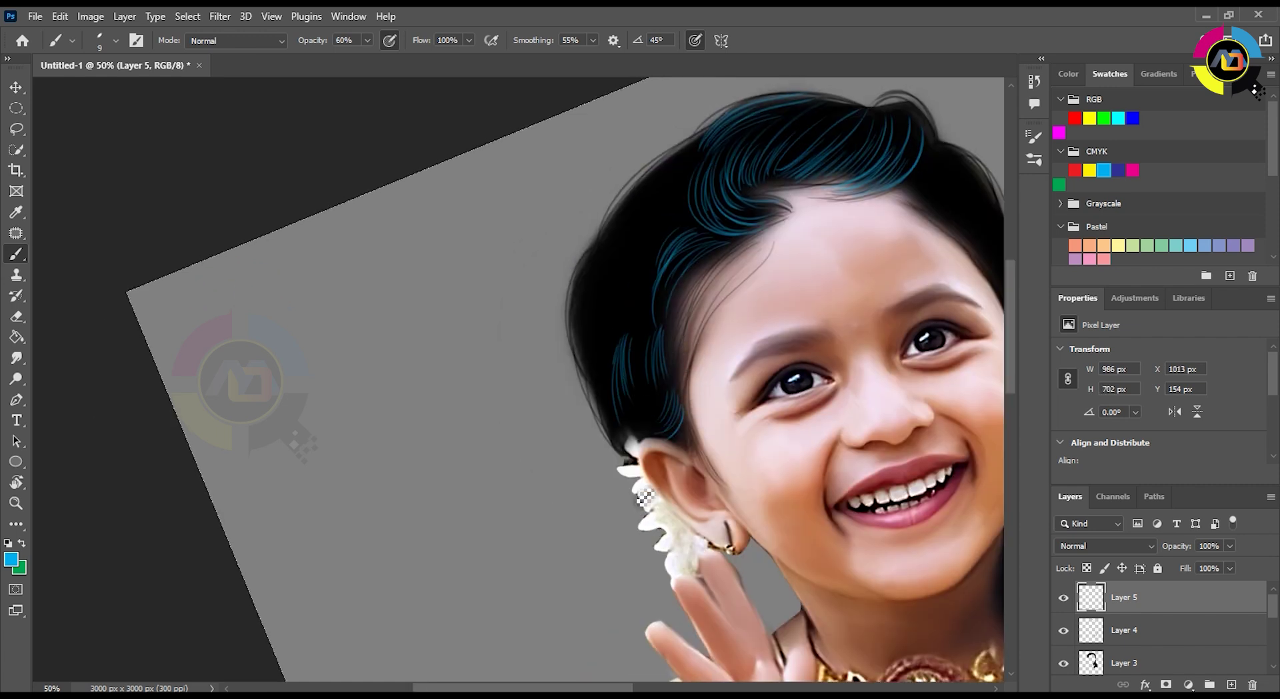
scroll(609, 334, up, 3)
scroll(635, 323, up, 3)
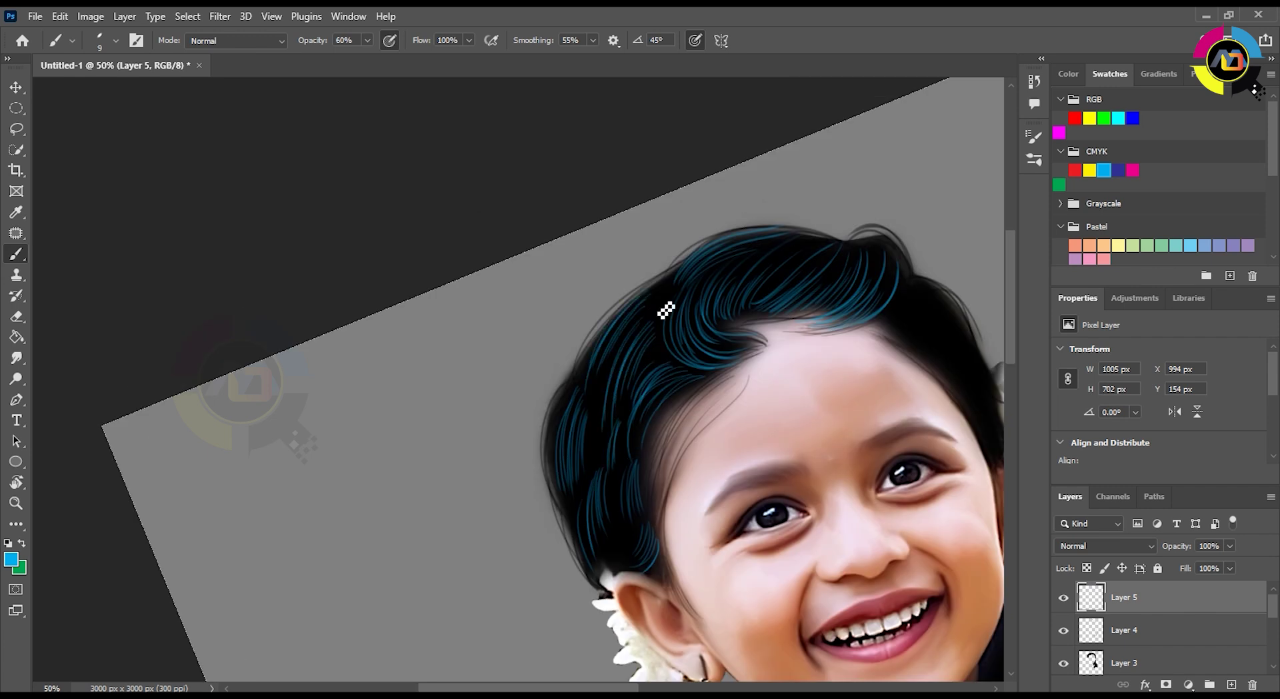
drag(775, 346, 714, 372)
Paint blue strands down the hair on the opposite side of the head to the white flowers.
key(Escape)
key(ctrl+minus)
key(ctrl+minus)
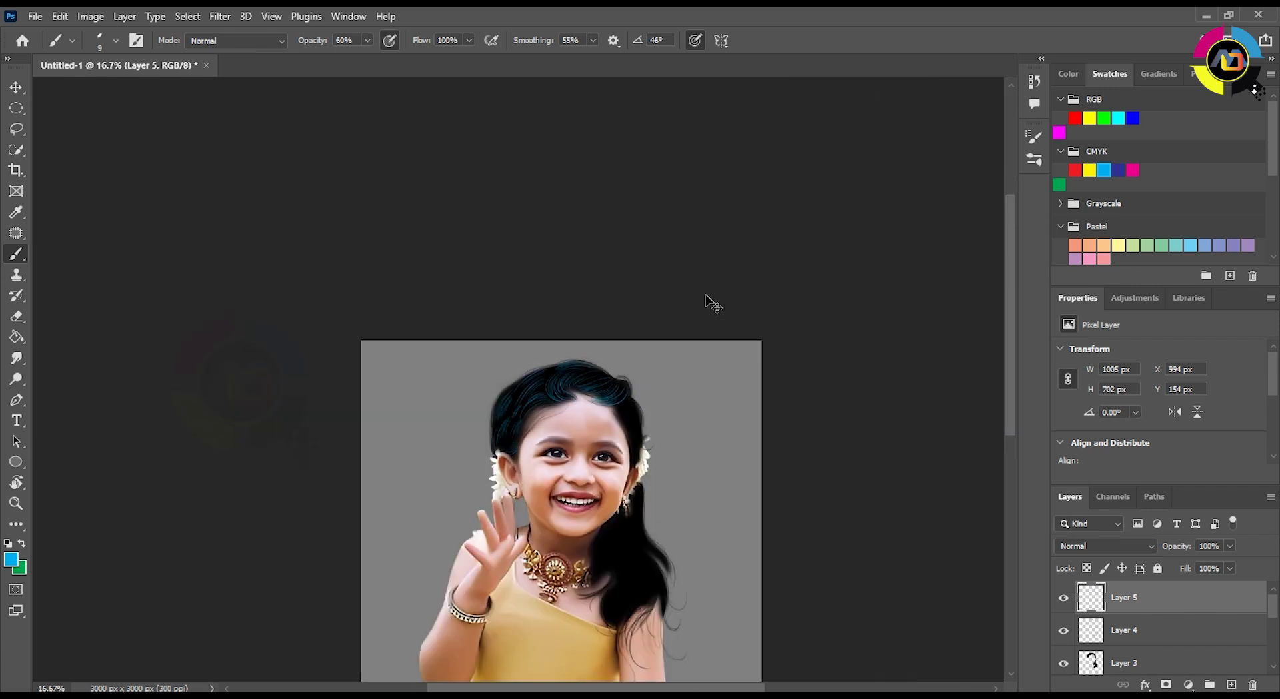
key(ctrl+plus)
drag(623, 373, 724, 371)
key(ctrl+plus)
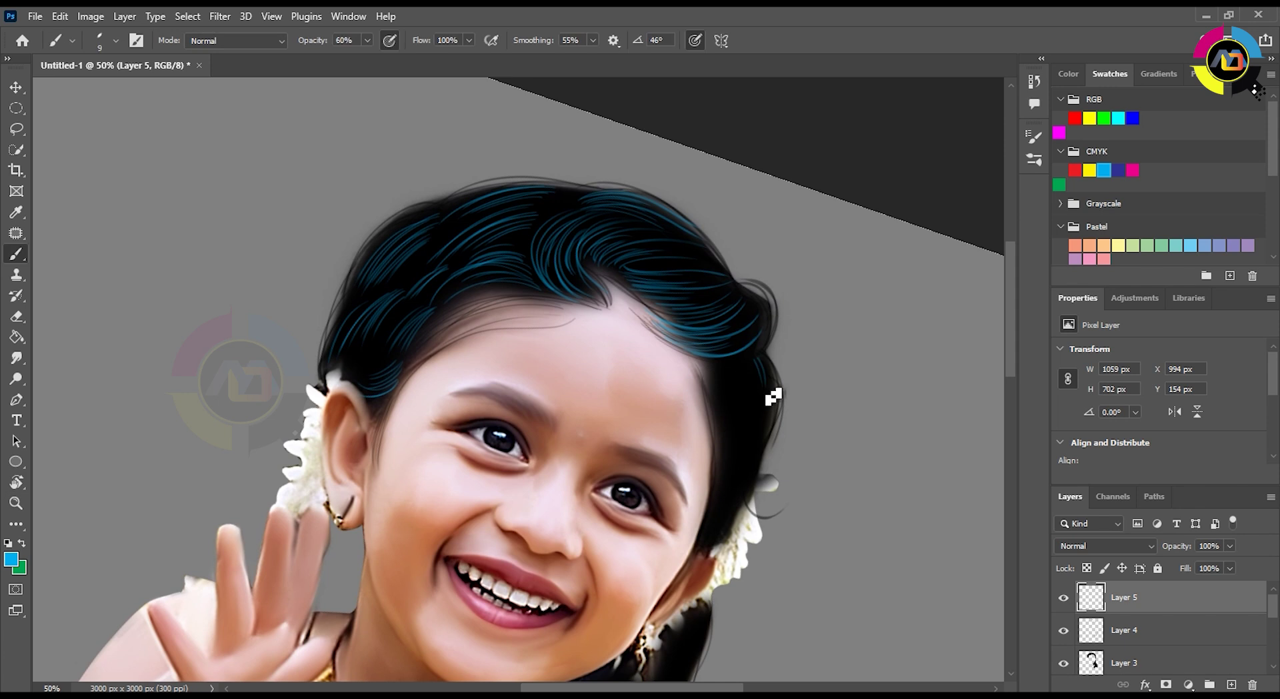
mouse_move(755, 469)
mouse_down()
mouse_move(756, 520)
mouse_move(717, 537)
mouse_up()
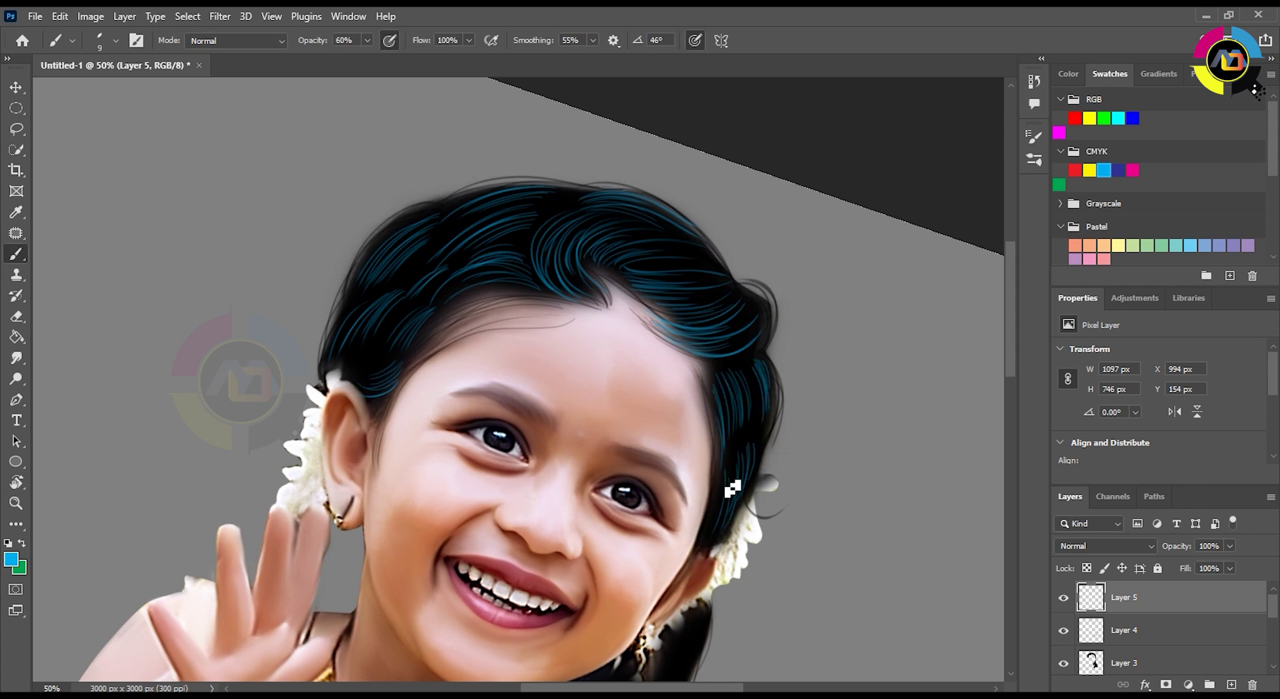
Soften the blue strands on the head with the Eraser at 40% opacity, enlarging it to size 100.
key(e)
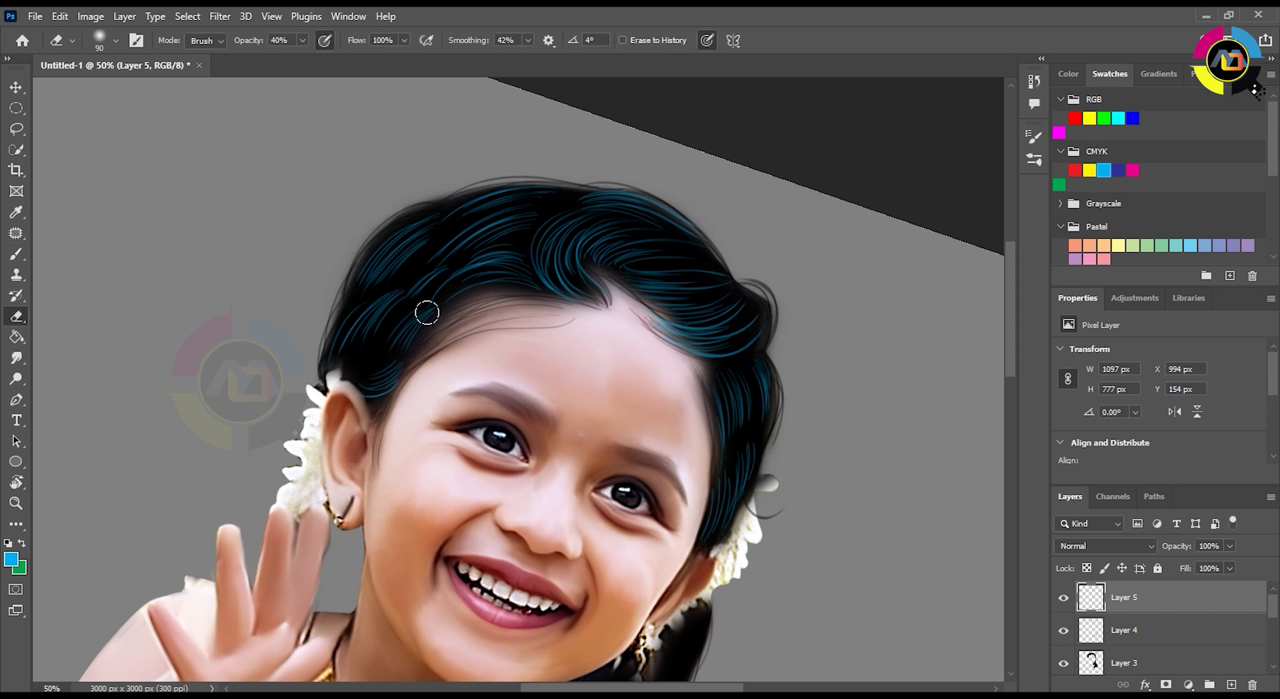
key(Escape)
key(ctrl+minus)
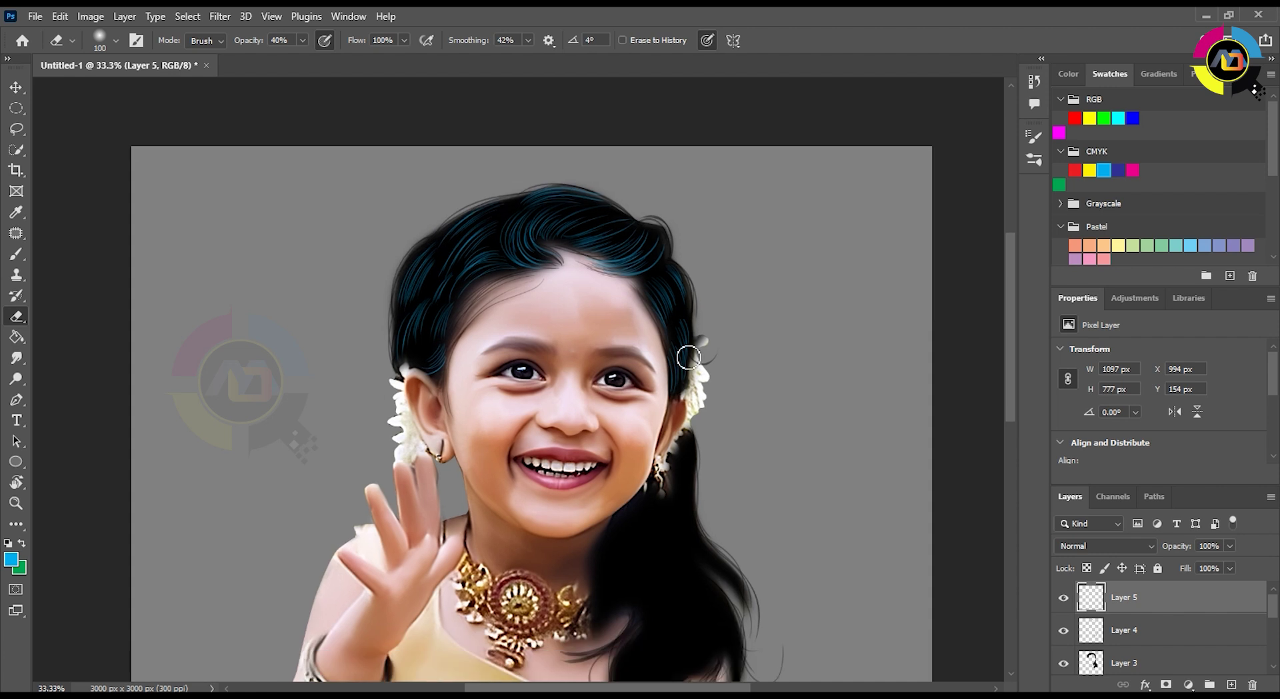
Paint blue strands down the upper part of the long side lock with brush size 7 at 60% opacity.
key(b)
key(ctrl+plus)
mouse_move(921, 372)
mouse_down()
mouse_move(134, 413)
mouse_move(374, 234)
mouse_move(412, 244)
mouse_move(497, 215)
mouse_up()
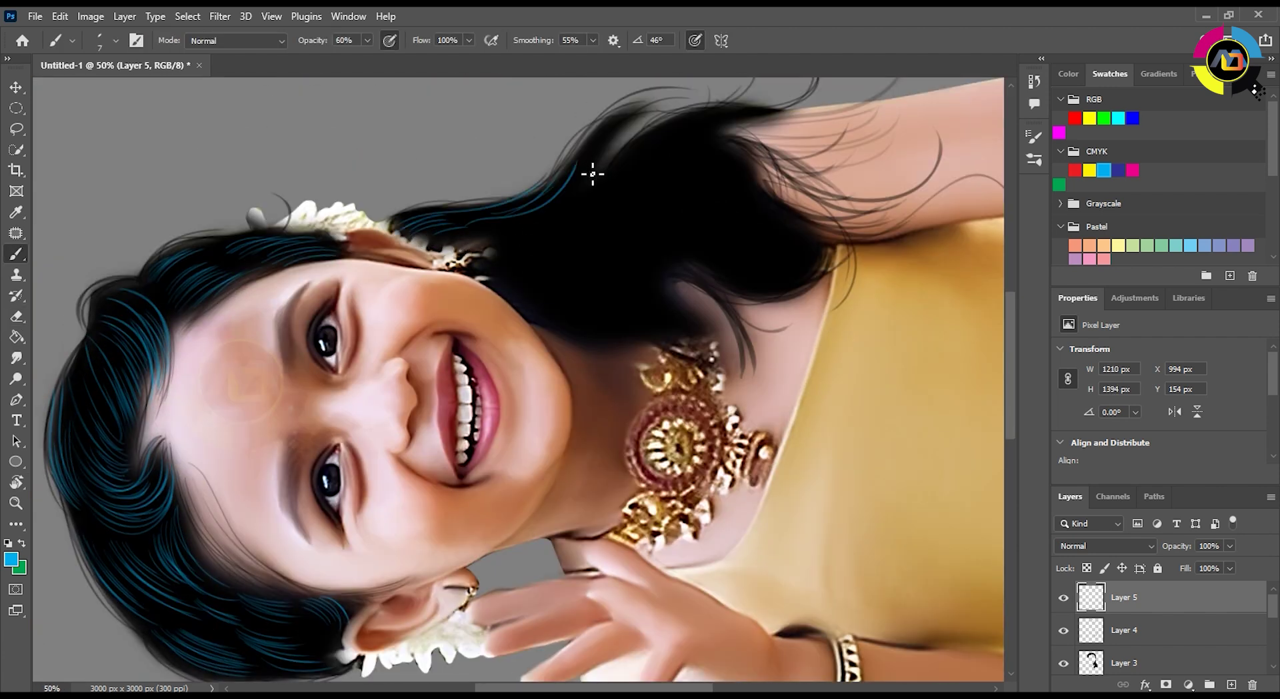
key(r)
drag(374, 223, 698, 341)
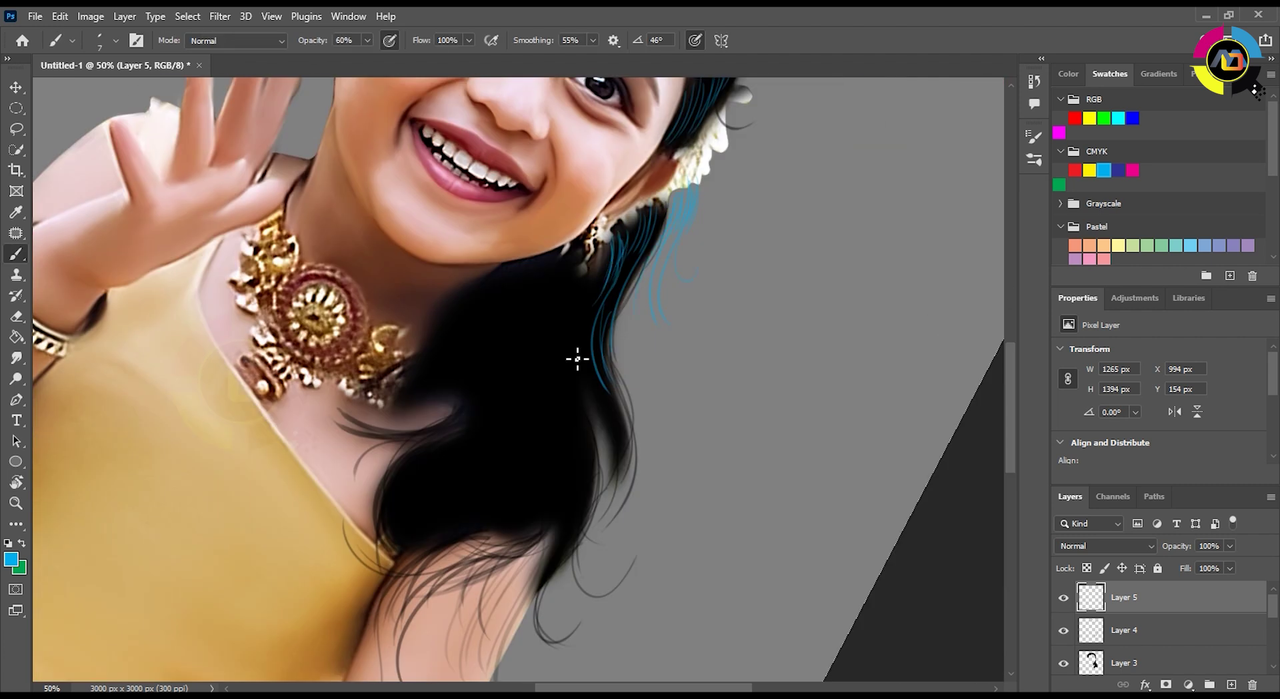
Fill the middle and lower curls of the side lock with flowing blue strands at 60% opacity.
key(r)
drag(628, 277, 659, 407)
drag(527, 253, 619, 520)
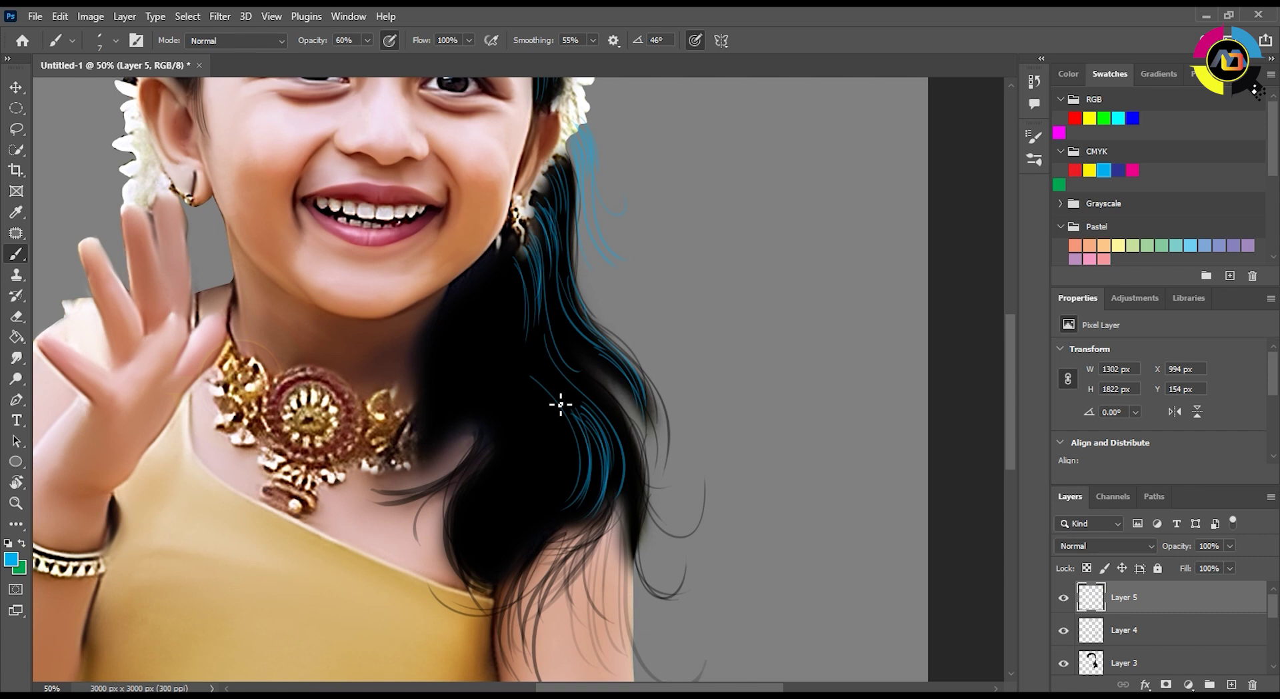
drag(513, 350, 497, 543)
drag(540, 437, 500, 557)
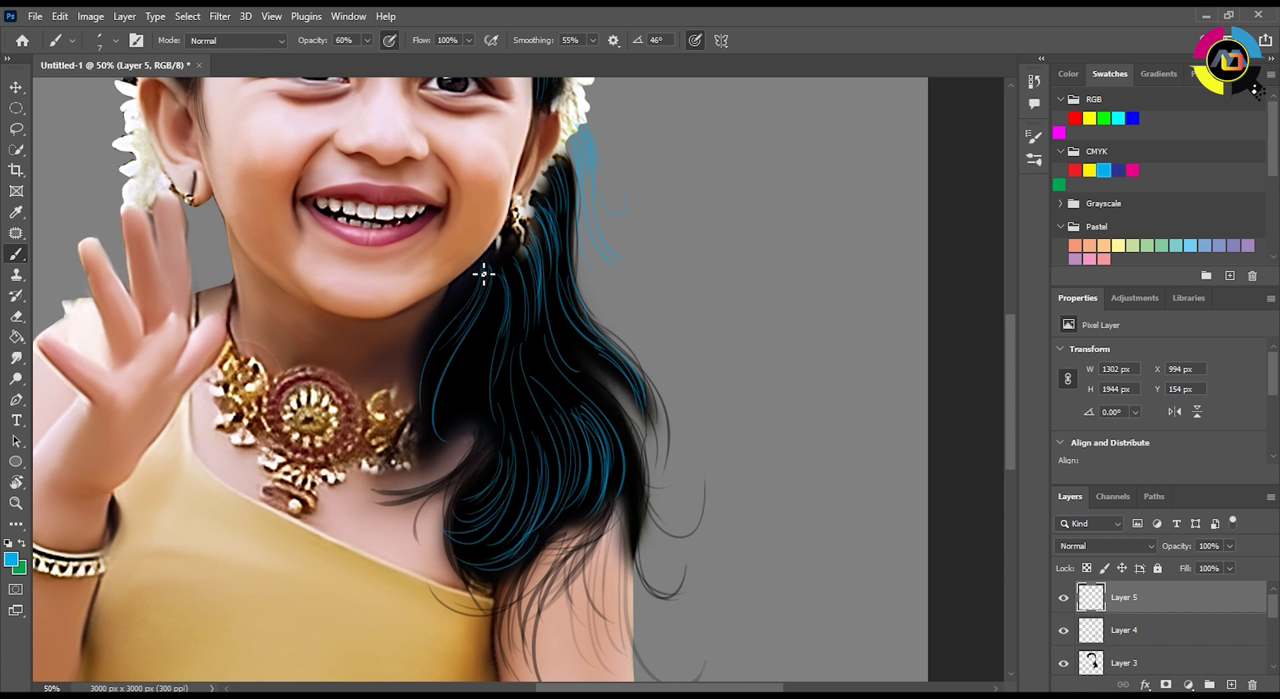
Soften the blue strands beside the earring with the Eraser at 40% opacity and extend the strands at the side lock's lower end.
key(e)
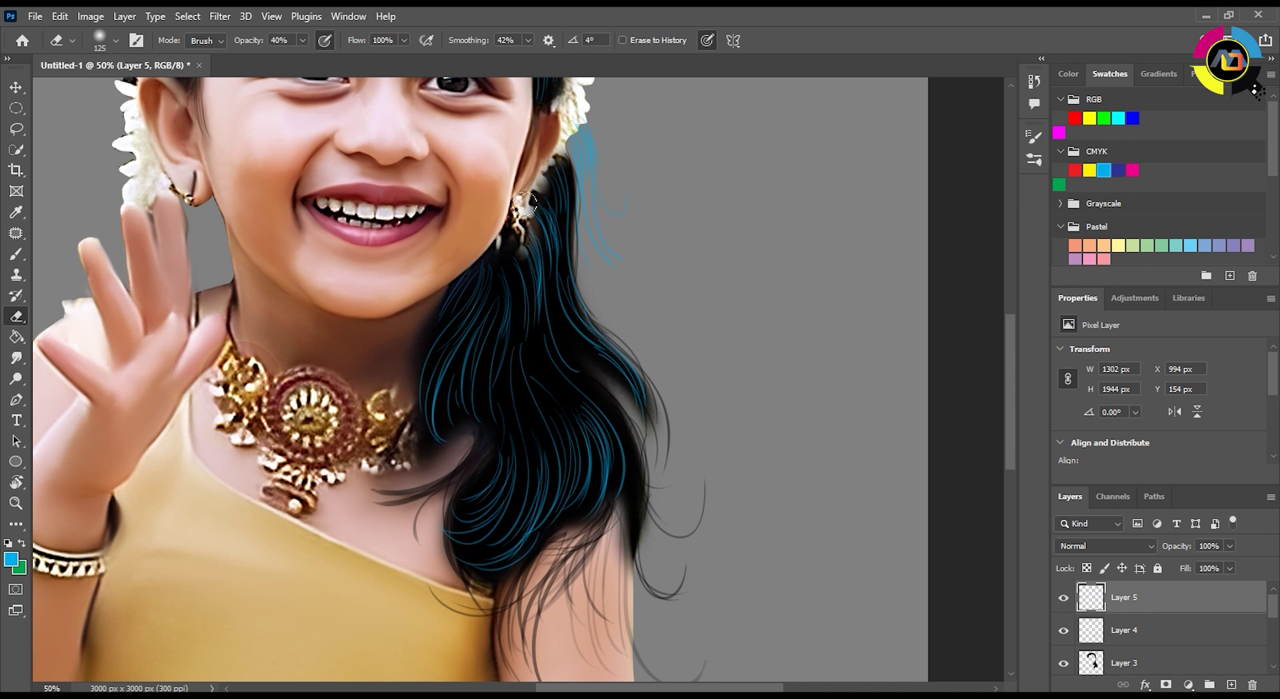
key(ctrl+minus)
key(b)
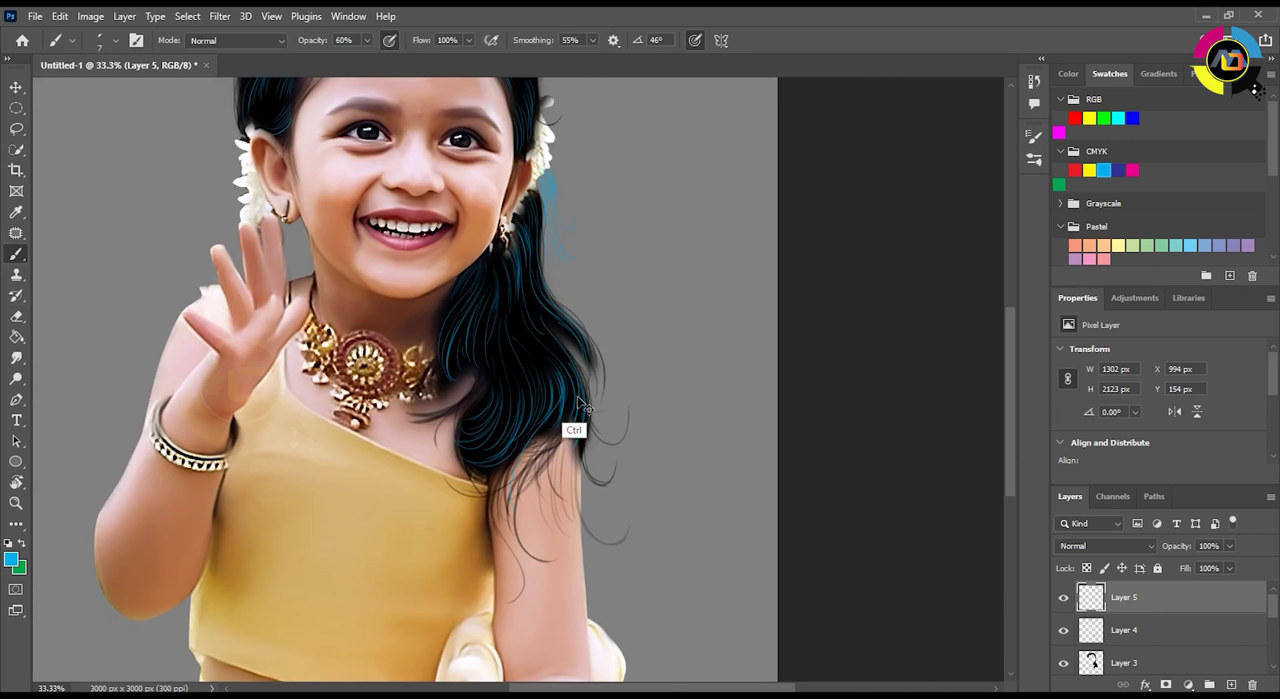
key(ctrl+minus)
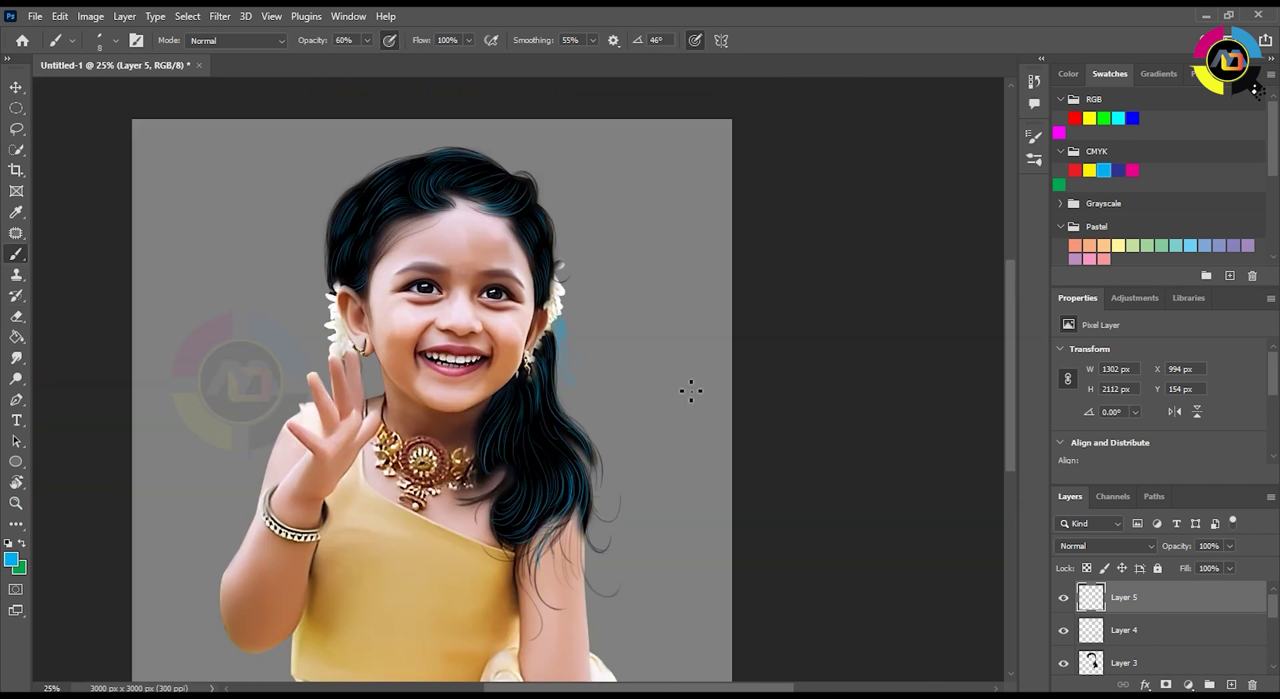
Sample black and paint flyaway strands on Layer 4 beside the ear and around the head's outline with brush size 15 at 60% opacity.
key(alt+bracketleft)
alt+click(399, 456)
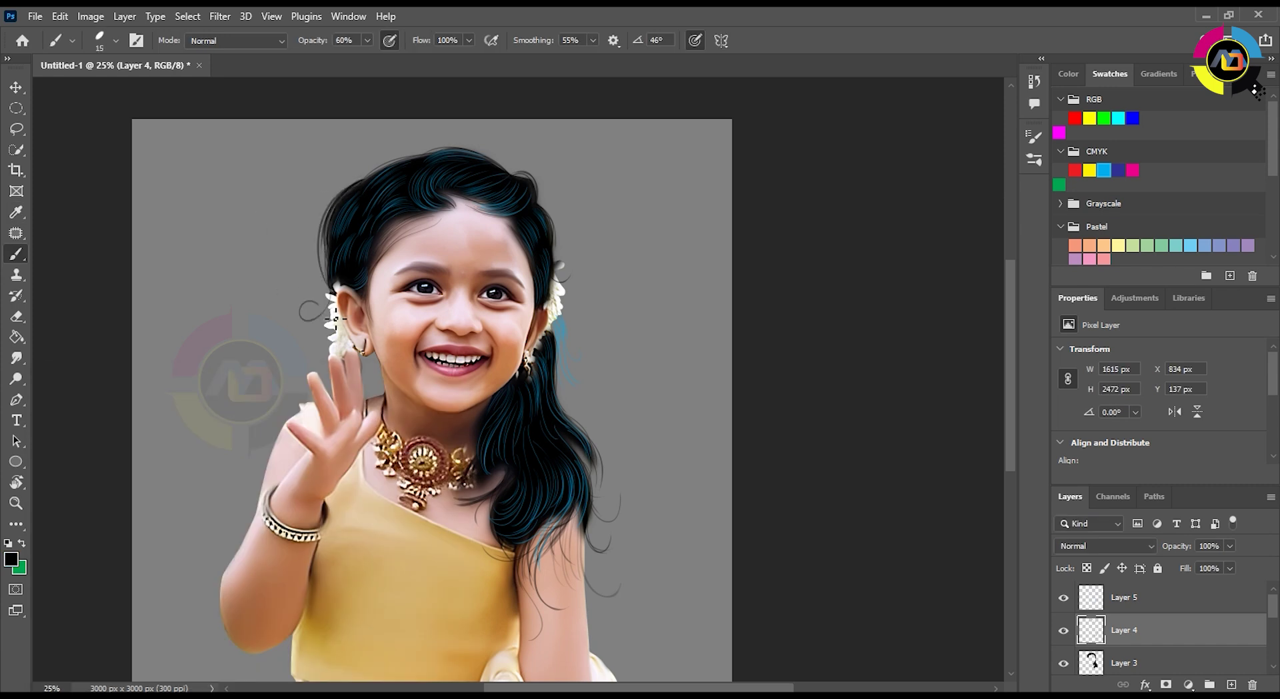
drag(316, 297, 308, 322)
scroll(370, 293, up, 3)
scroll(370, 287, up, 2)
scroll(370, 286, right, 3)
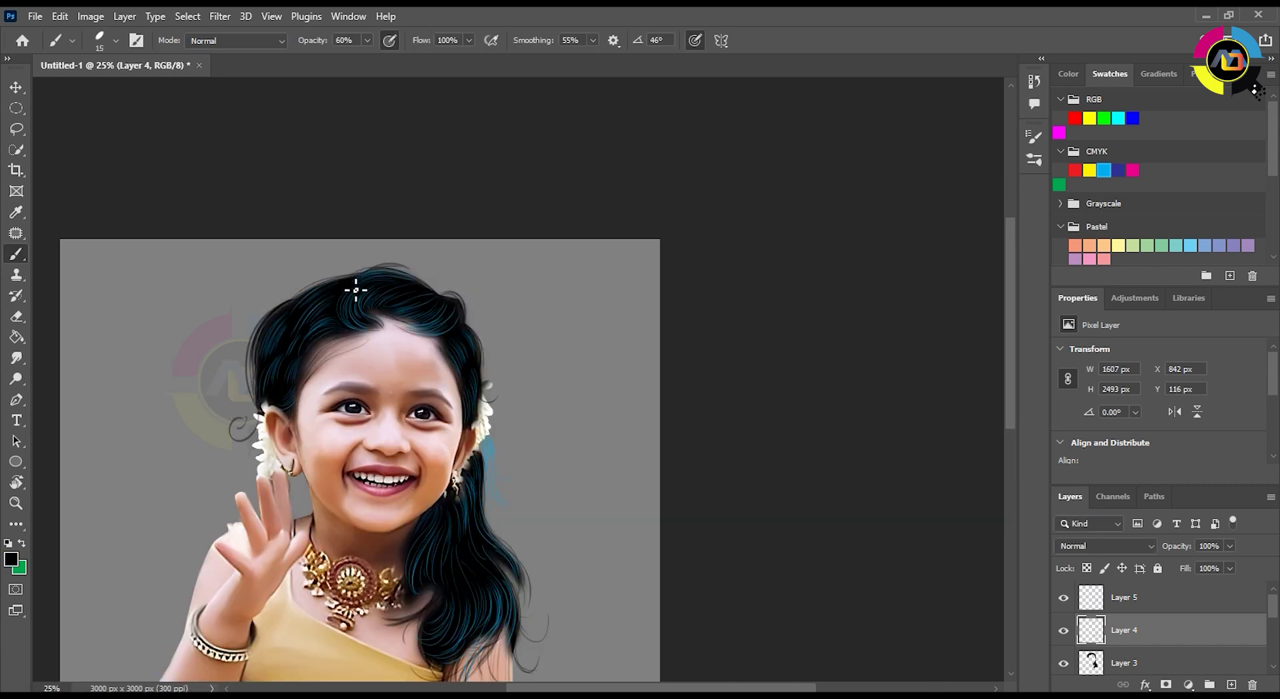
scroll(463, 339, down, 2)
scroll(463, 339, right, 2)
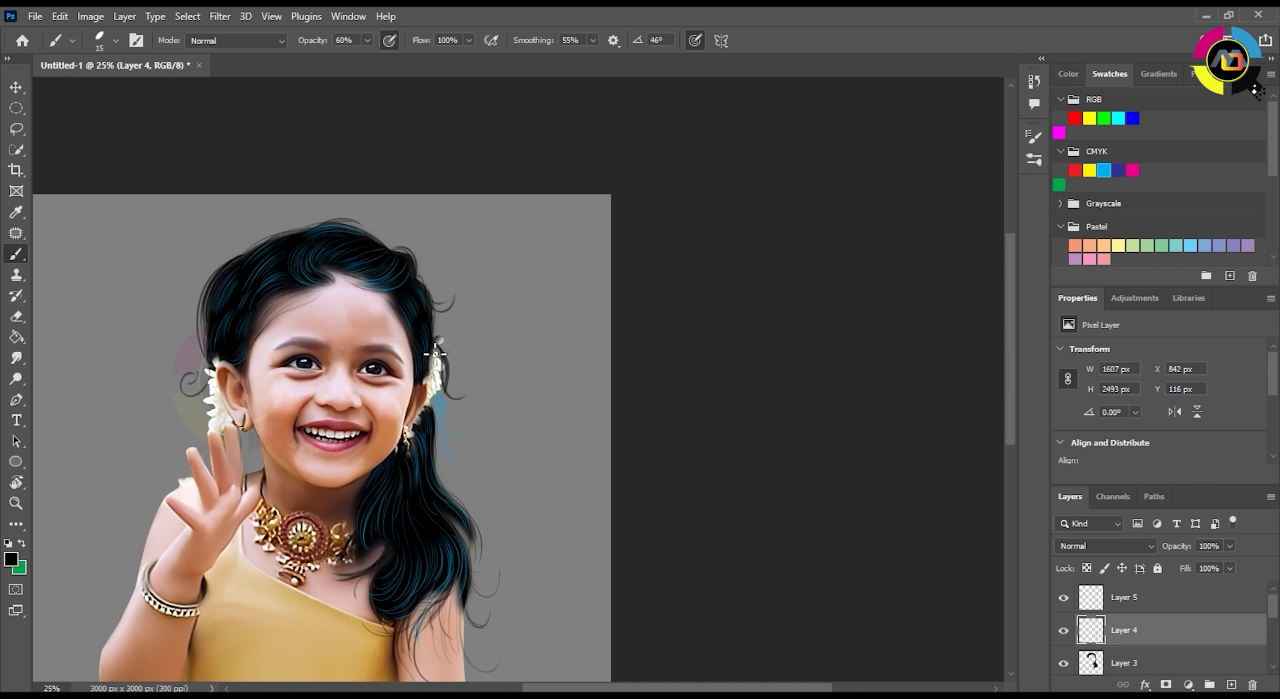
Paint curved black flyaway strands along the outer edge of the side lock and the forehead hairline.
drag(446, 428, 483, 466)
scroll(509, 587, down, 5)
scroll(509, 586, left, 1)
scroll(467, 491, up, 5)
scroll(466, 490, left, 1)
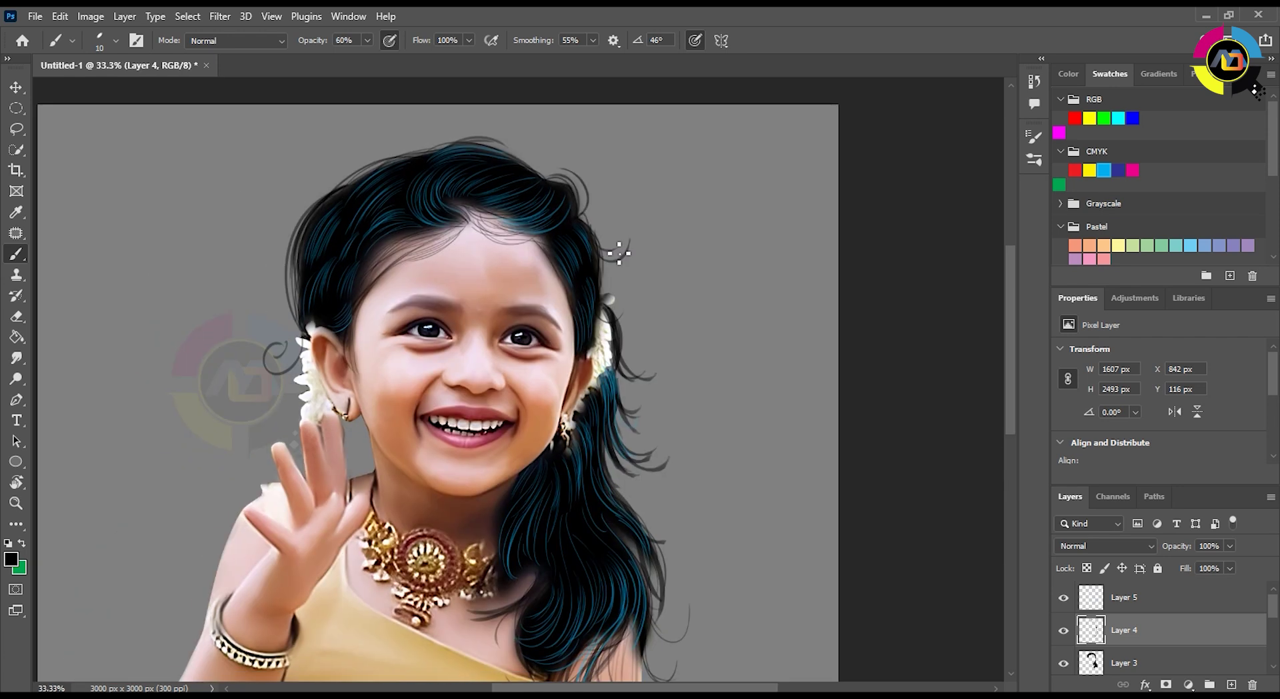
Recolour selected sections of the head and side-lock strands on a copy of Layer 5 with Hue/Saturation, hiding the original layer.
key(ctrl+minus)
key(ctrl+minus)
key(ctrl+minus)
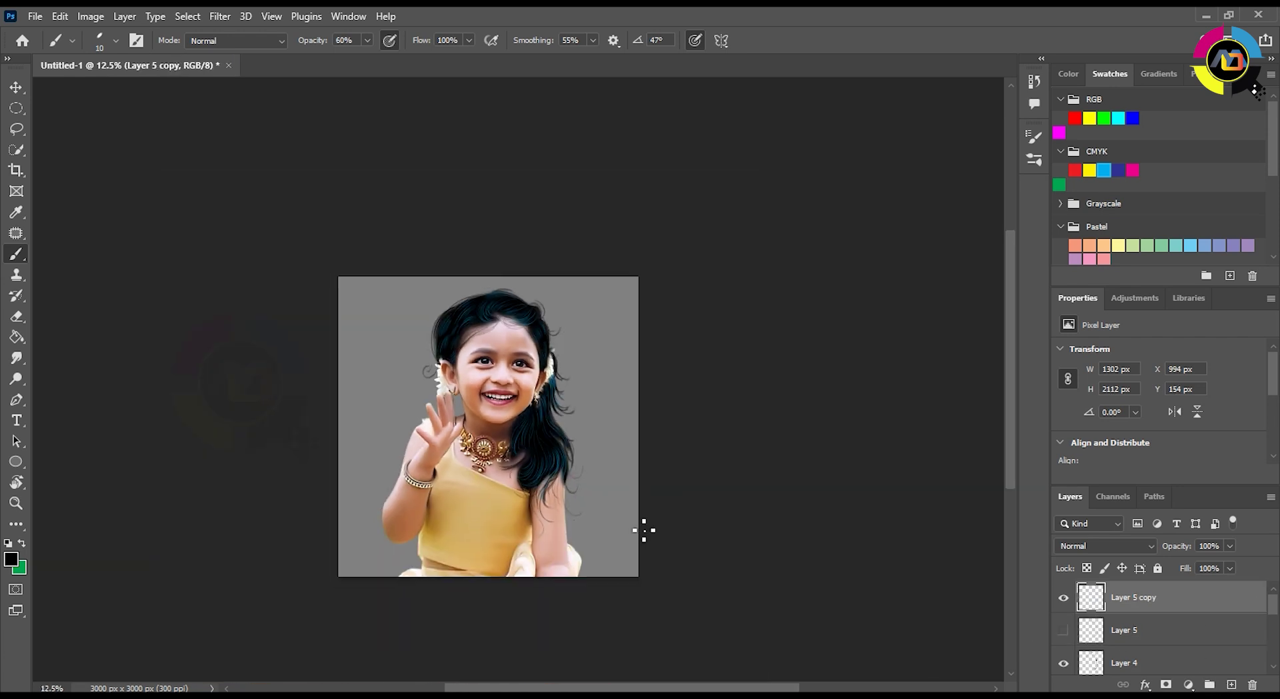
key(ctrl+plus)
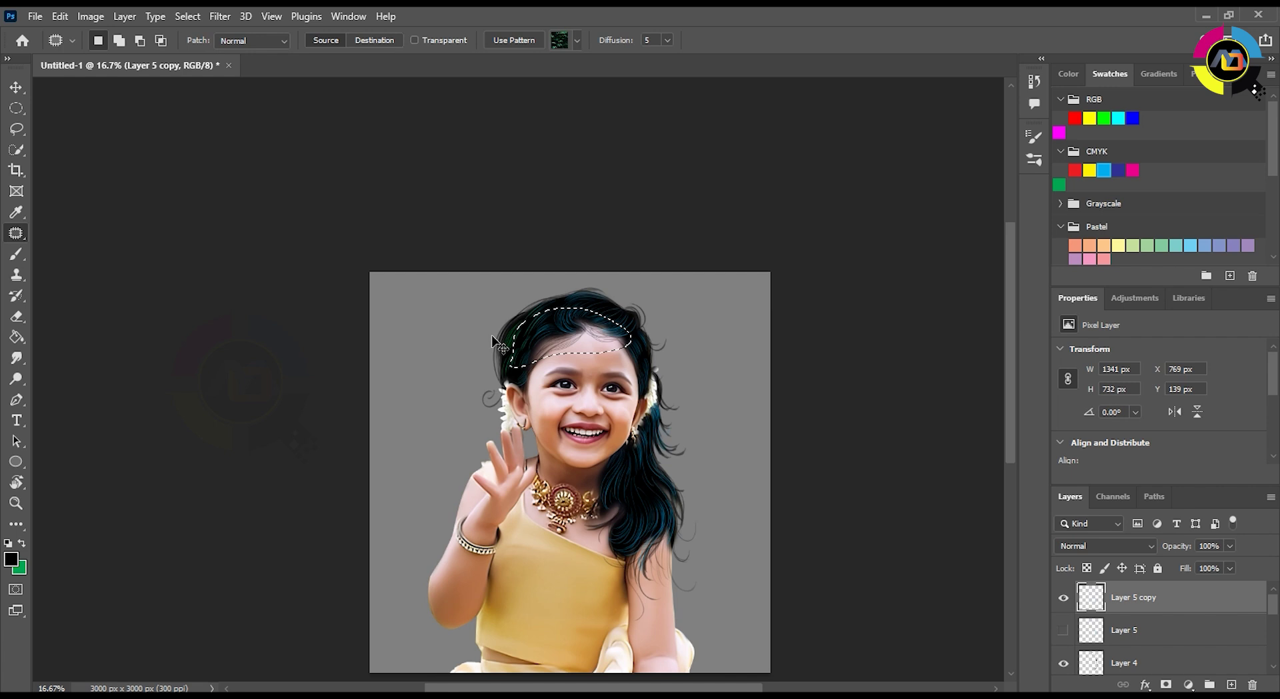
key(ctrl+u)
drag(896, 312, 845, 319)
drag(960, 313, 951, 312)
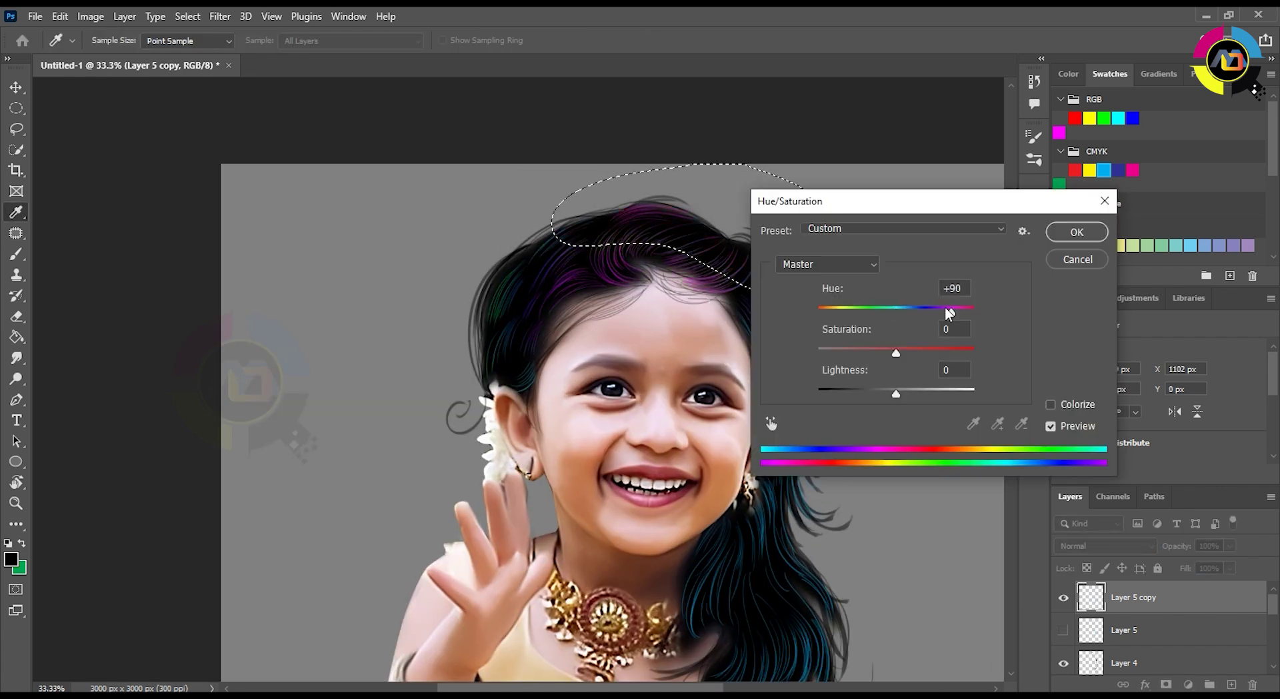
mouse_move(952, 303)
mouse_down()
mouse_move(893, 303)
mouse_move(943, 301)
mouse_up()
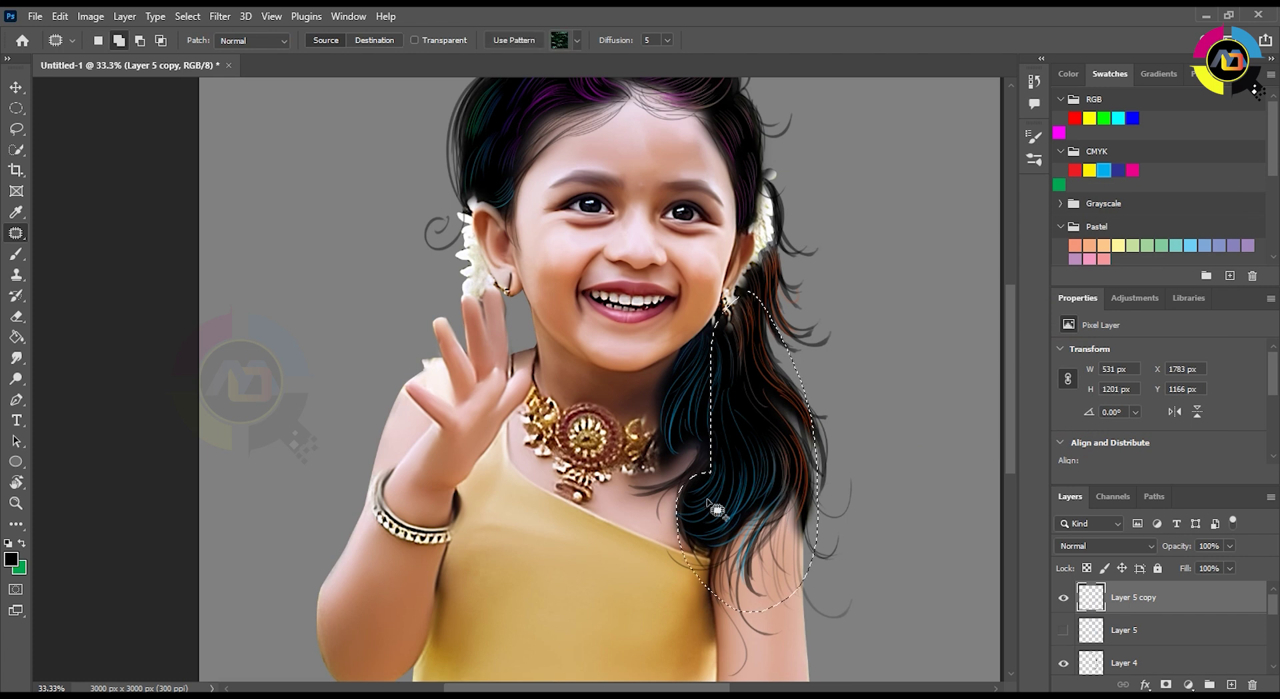
key(ctrl+u)
drag(1005, 302, 1057, 306)
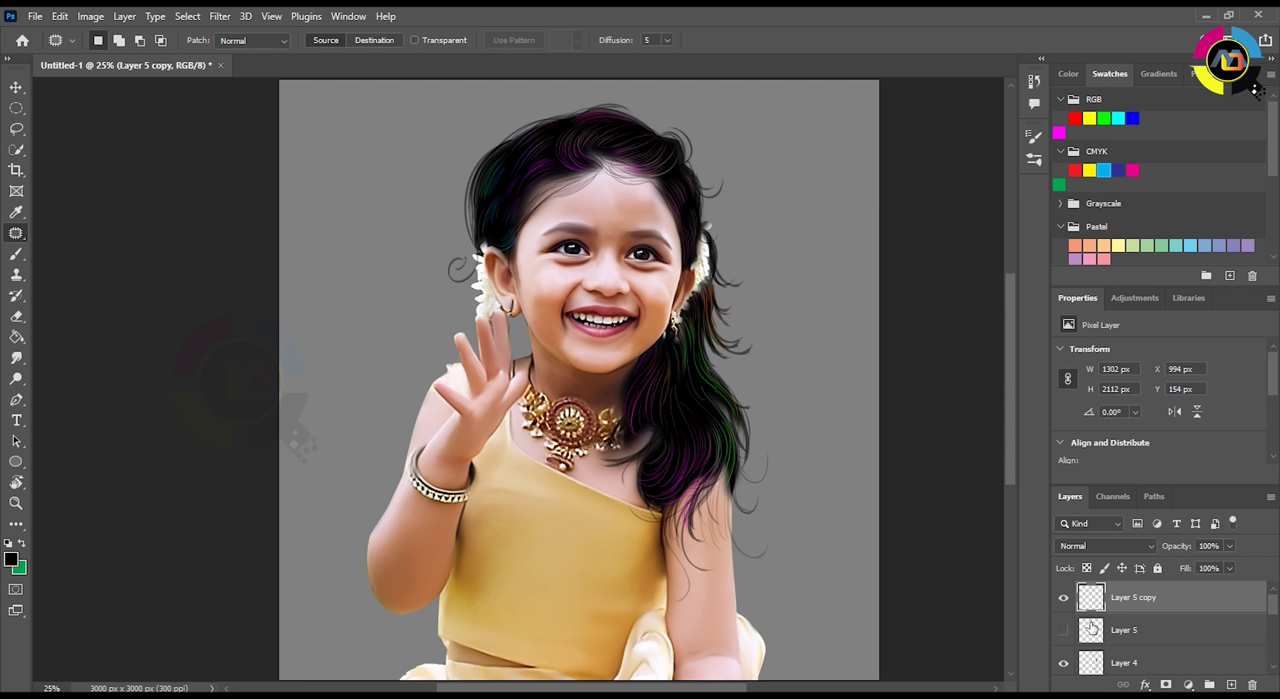
Try to duplicate the recoloured strand layer and blur the copy for a soft coloured glow.
key(ctrl+j)
click(219, 16)
mouse_move(257, 240)
click(457, 300)
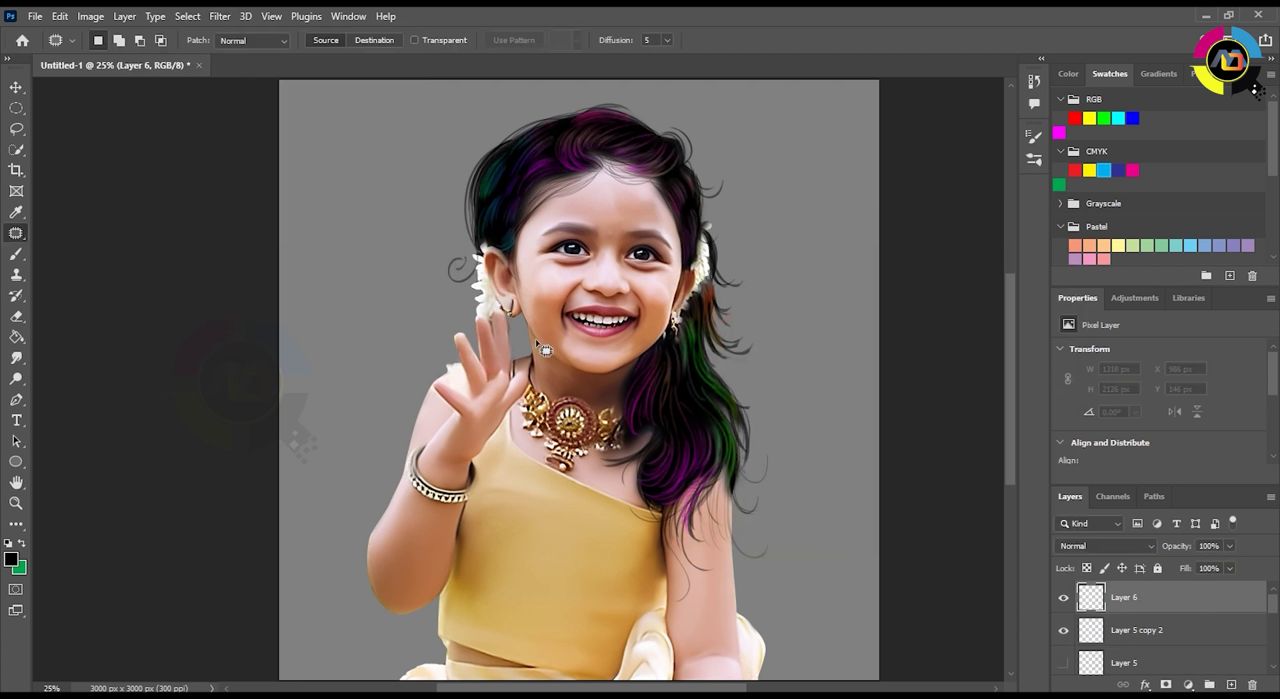
scroll(460, 428, up, 5)
scroll(460, 428, down, 4)
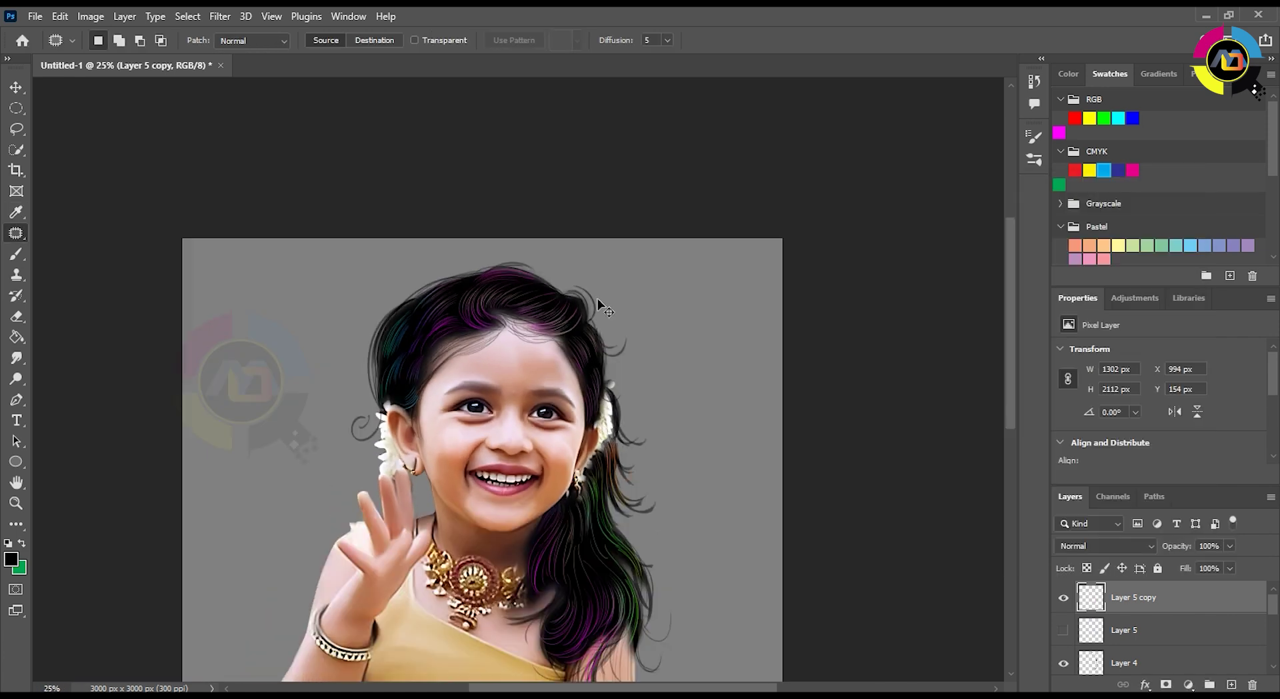
Soften the recoloured strands on Layer 5 copy using the Eraser at size 175 and 40% opacity.
scroll(597, 299, up, 3)
key(bracketright)
key(bracketright)
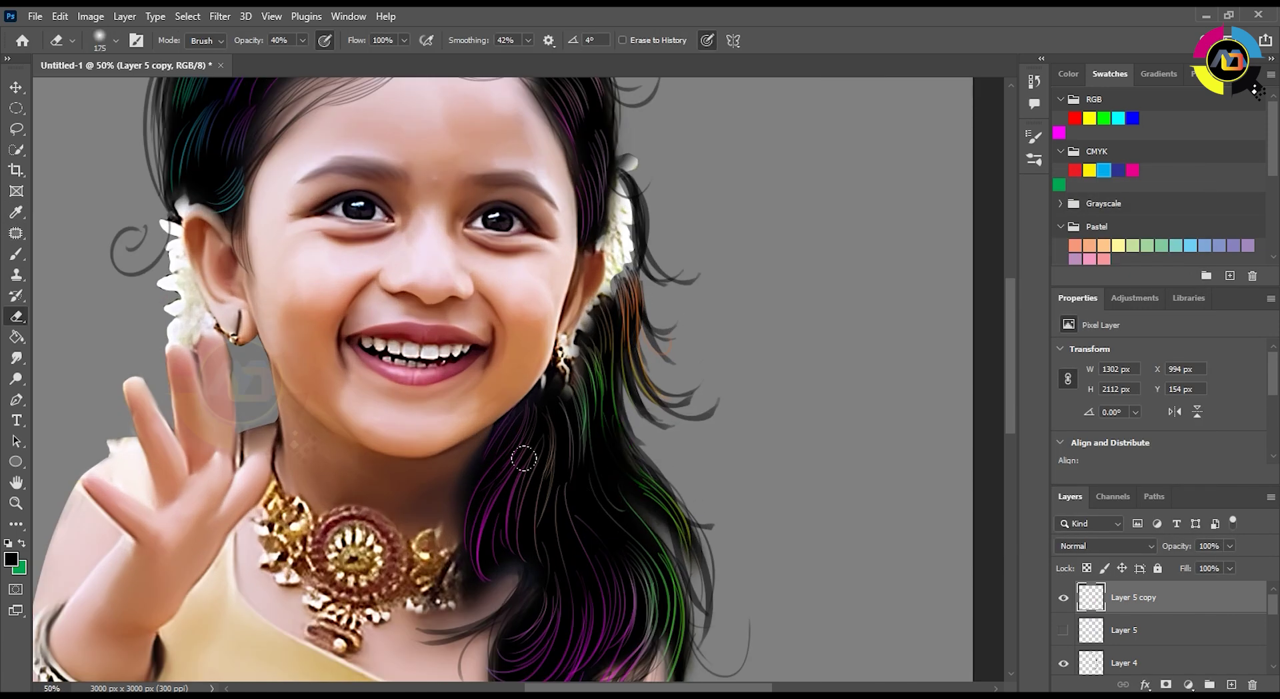
scroll(534, 400, down, 3)
scroll(658, 334, up, 5)
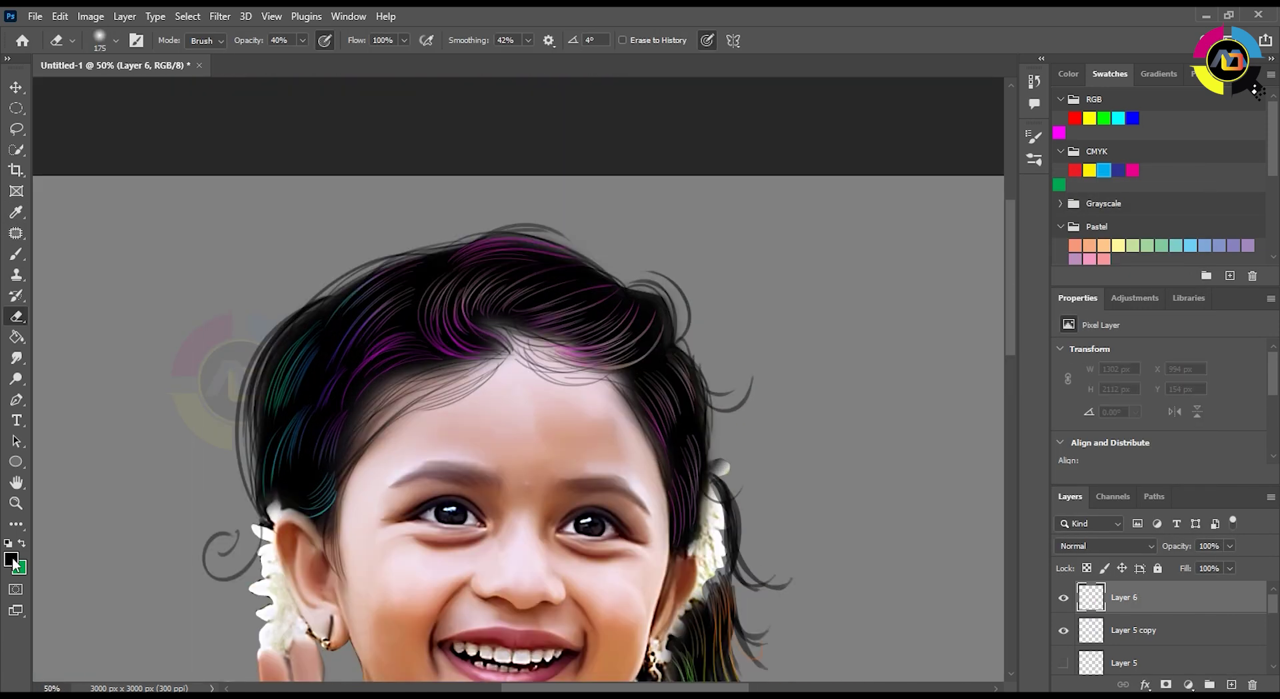
Paint magenta strands over the front of the head on new Layer 6 with brush size 7 at 60% opacity.
click(11, 559)
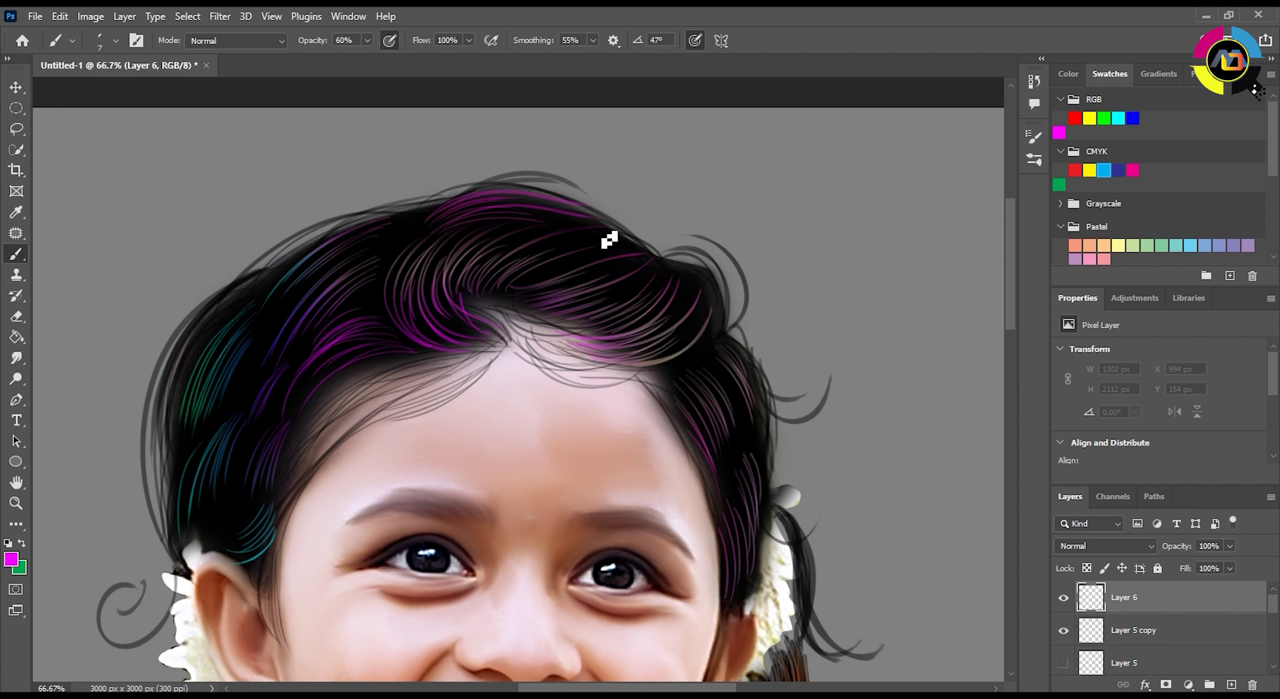
mouse_move(521, 223)
mouse_down()
mouse_move(419, 332)
mouse_move(382, 348)
mouse_up()
mouse_move(511, 294)
mouse_down()
mouse_move(542, 209)
mouse_move(400, 337)
mouse_move(443, 263)
mouse_move(405, 273)
mouse_up()
key(r)
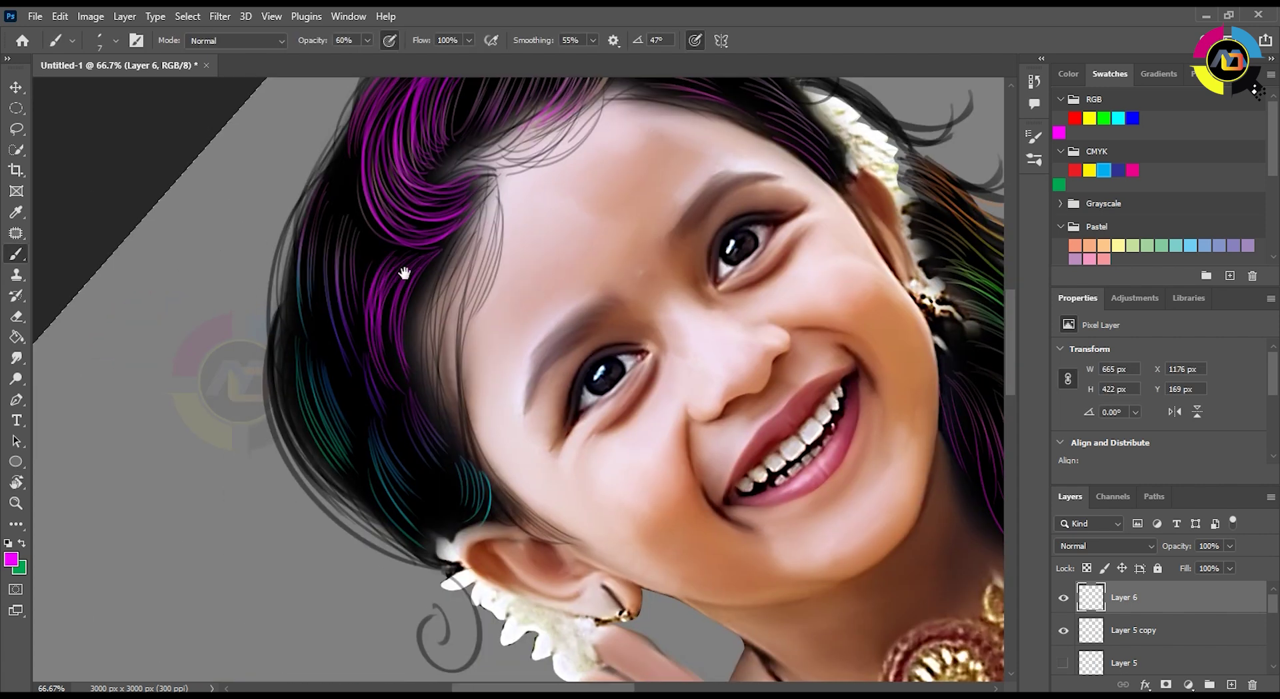
scroll(400, 380, up, 5)
mouse_move(435, 387)
mouse_down()
mouse_move(482, 399)
mouse_move(466, 217)
mouse_up()
key(ctrl+minus)
mouse_move(320, 355)
mouse_down()
mouse_move(320, 334)
mouse_move(494, 261)
mouse_up()
Choose a bright green and paint strands down the side of the head and the outer side lock with brush size 6.
click(11, 559)
click(498, 225)
key(Return)
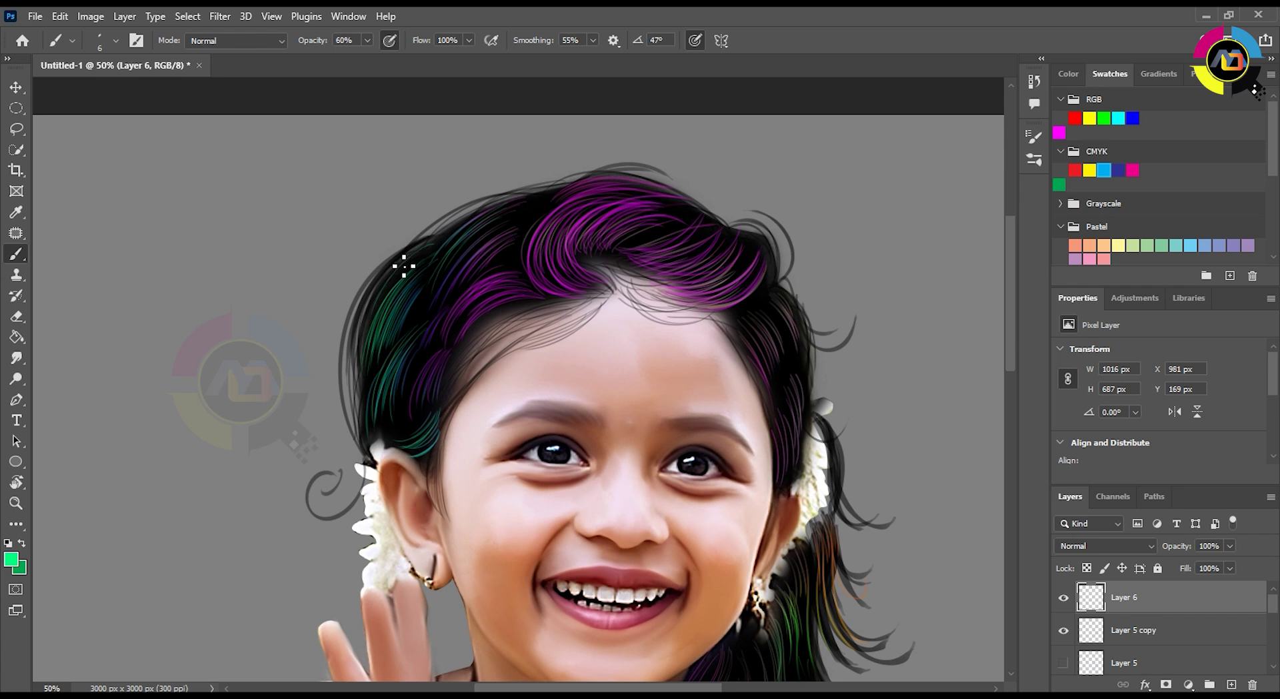
scroll(410, 438, down, 5)
scroll(410, 438, right, 3)
mouse_move(617, 410)
mouse_down()
mouse_move(579, 286)
mouse_move(661, 477)
mouse_up()
drag(574, 317, 627, 477)
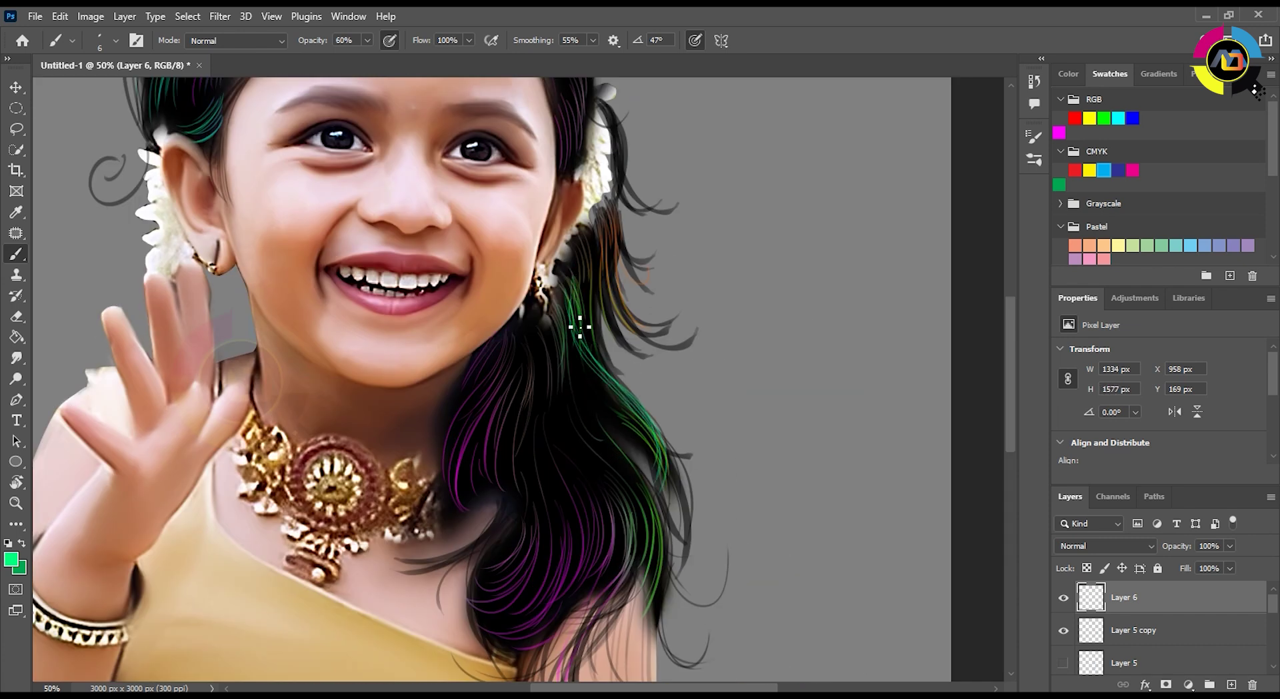
drag(568, 318, 650, 563)
scroll(575, 280, down, 3)
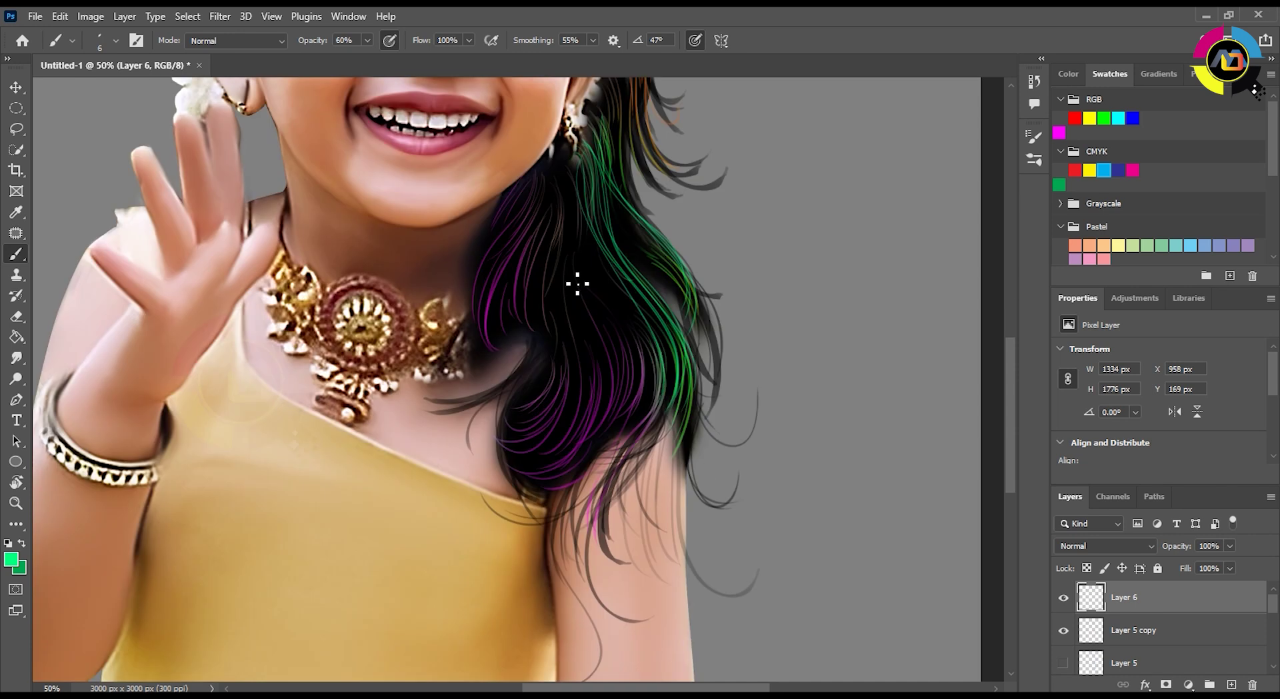
Choose orange and paint strands along the upper hair edge and down the loose hair beside the white flowers.
scroll(574, 280, up, 5)
scroll(574, 281, right, 3)
scroll(433, 217, up, 3)
scroll(434, 218, left, 4)
click(11, 559)
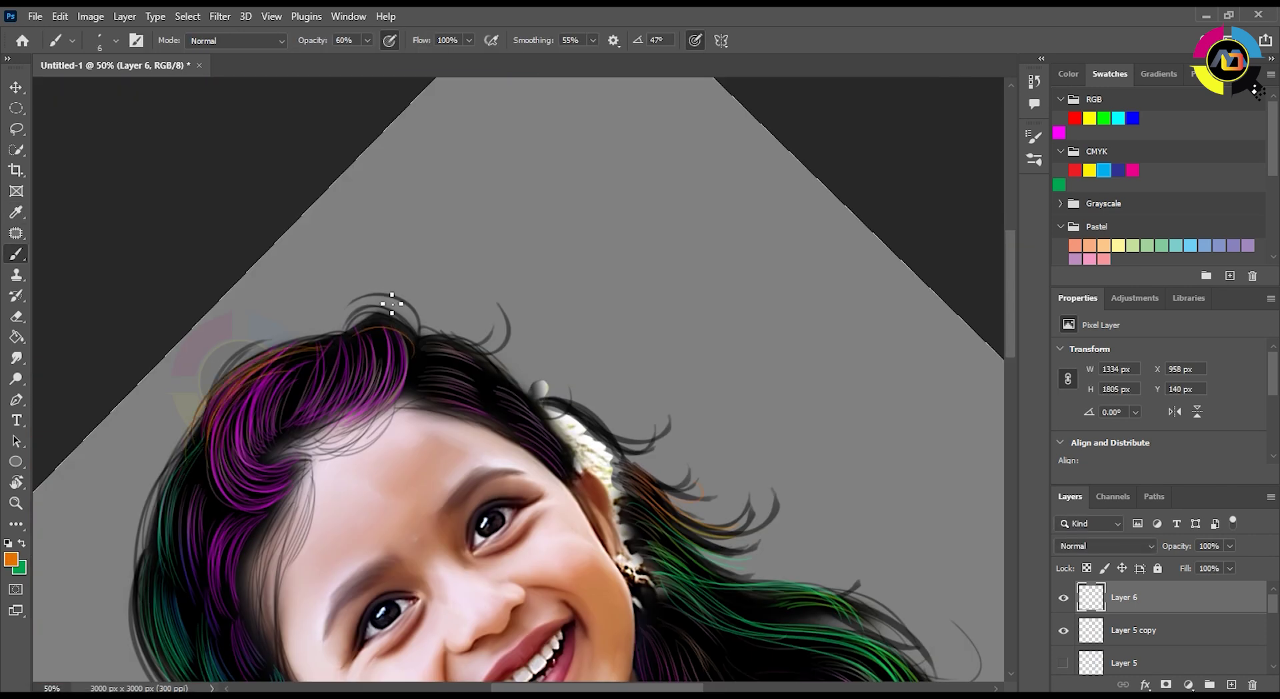
key(Escape)
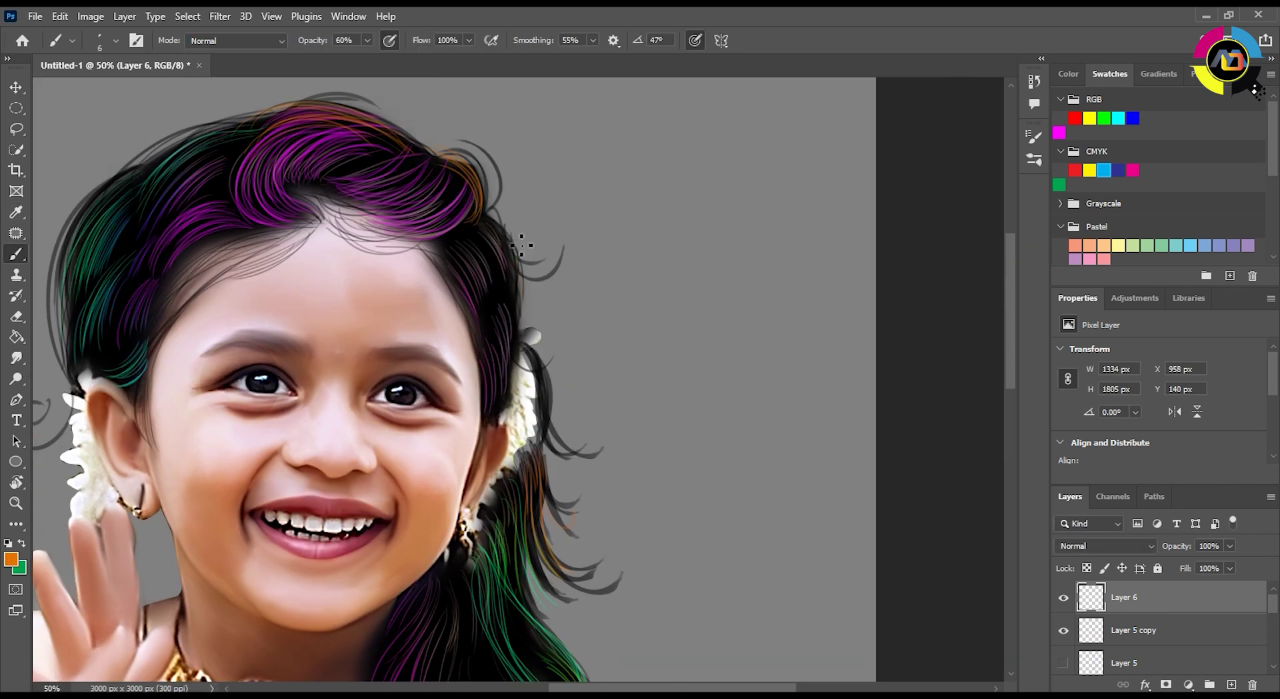
scroll(513, 304, down, 2)
scroll(541, 264, down, 3)
drag(528, 257, 547, 380)
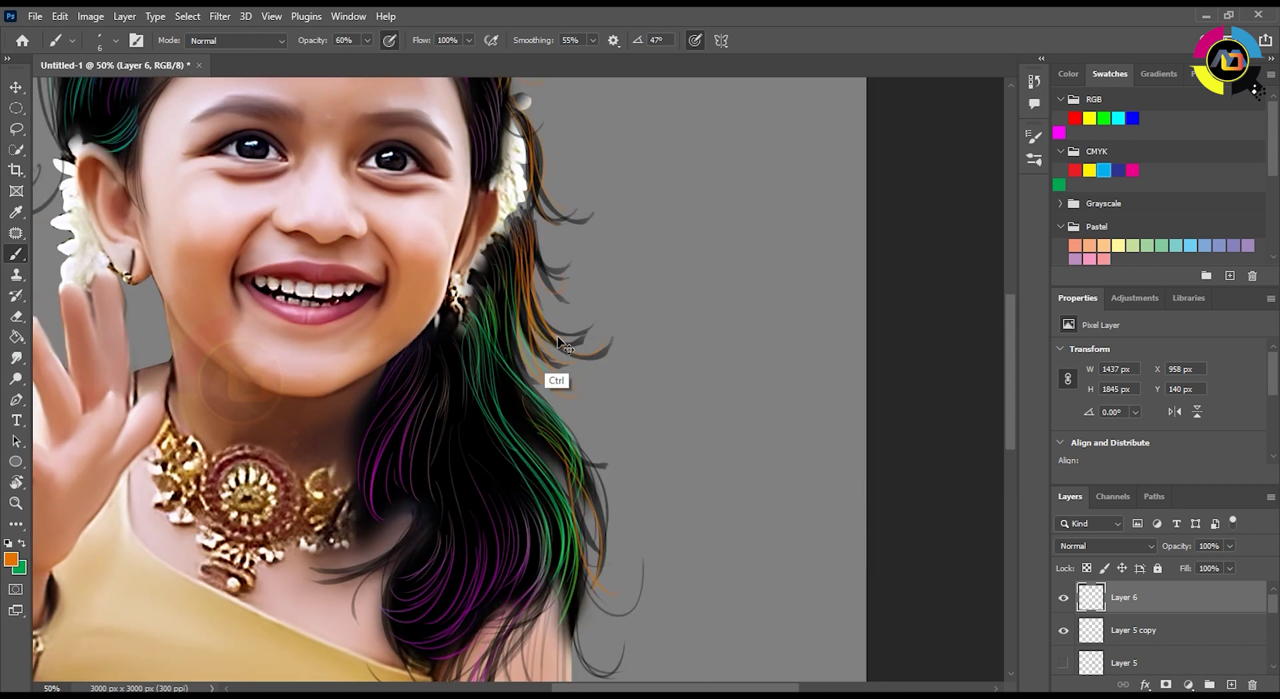
Paint magenta strands down the inner part of the side lock with brush size 6 at 60% opacity.
scroll(526, 129, up, 2)
scroll(572, 225, down, 4)
scroll(572, 224, down, 2)
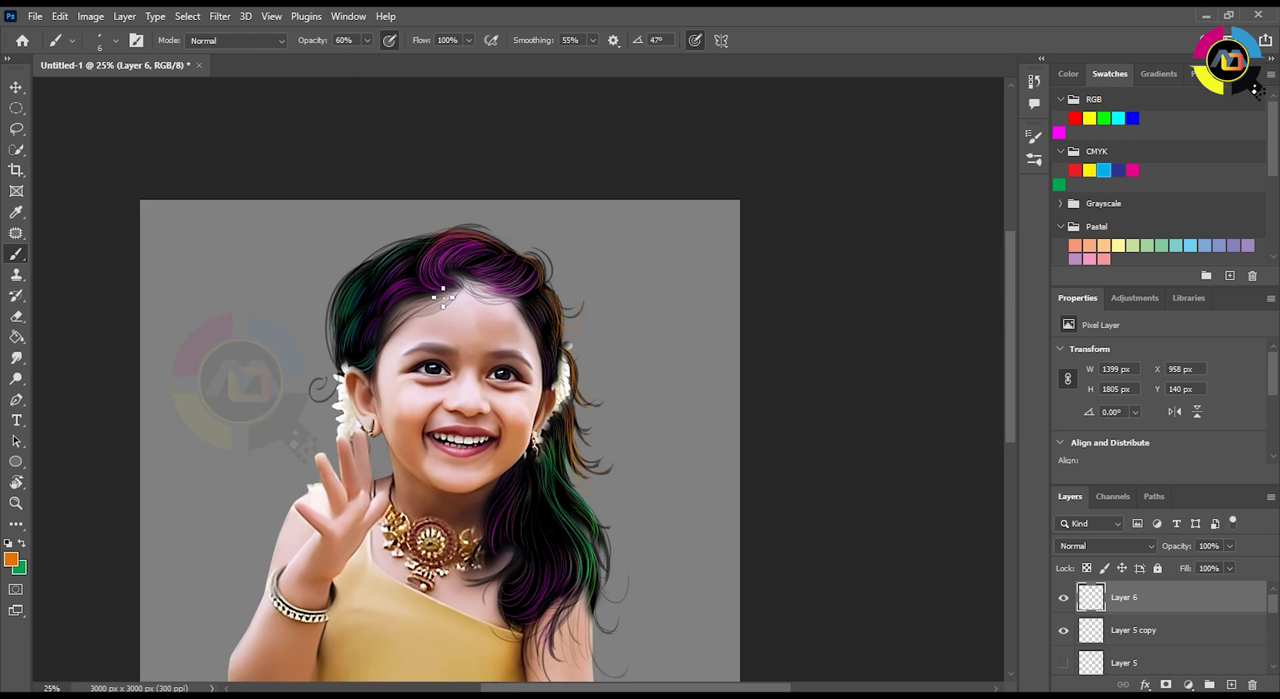
scroll(443, 294, down, 2)
scroll(467, 347, up, 1)
drag(514, 240, 520, 387)
scroll(494, 400, down, 1)
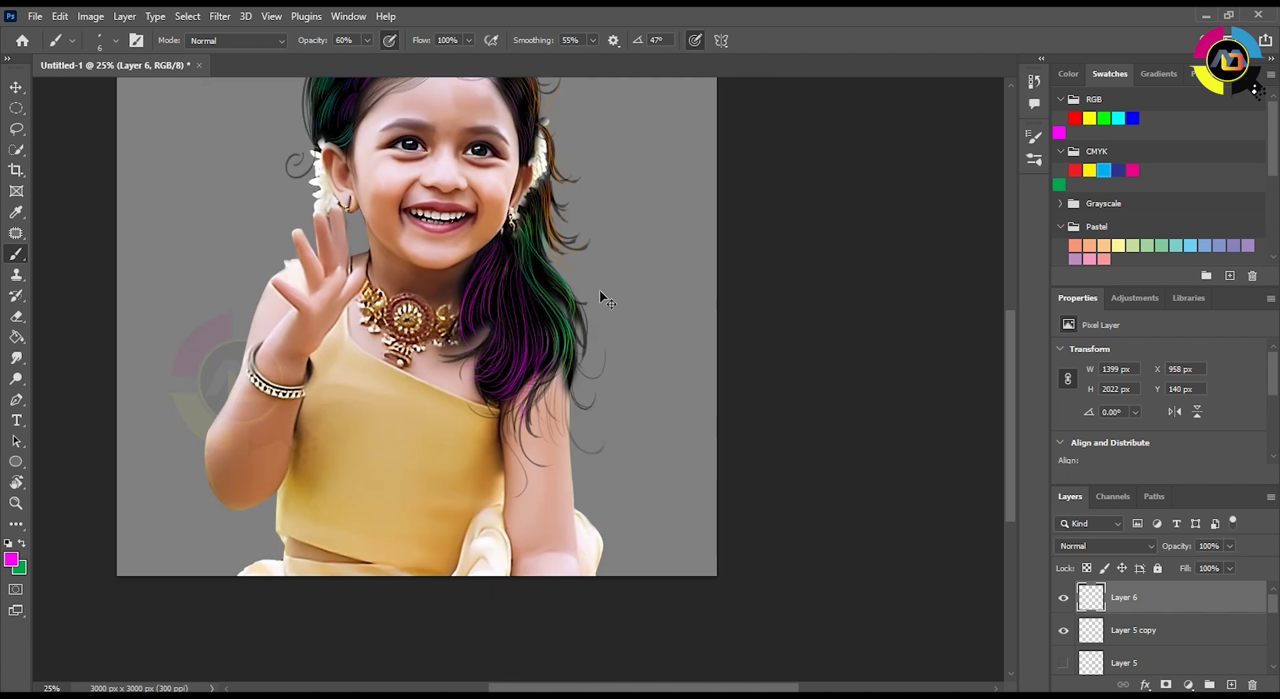
Choose white and paint highlight strands along the side lock's outer edge and the head's outline with brush size 9.
scroll(600, 294, up, 1)
click(11, 559)
click(42, 425)
click(403, 408)
scroll(539, 301, down, 2)
drag(560, 193, 600, 333)
scroll(587, 333, down, 2)
drag(601, 193, 640, 360)
scroll(638, 216, down, 2)
key(ctrl+z)
scroll(639, 216, up, 3)
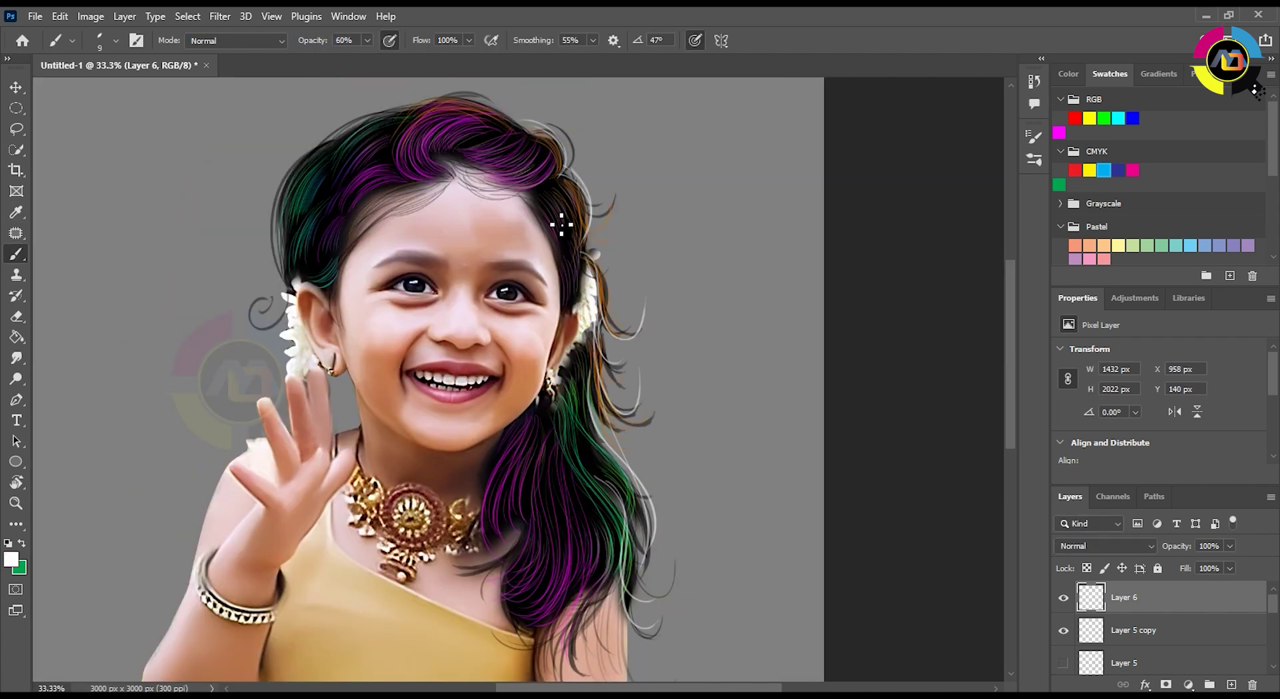
drag(554, 240, 474, 227)
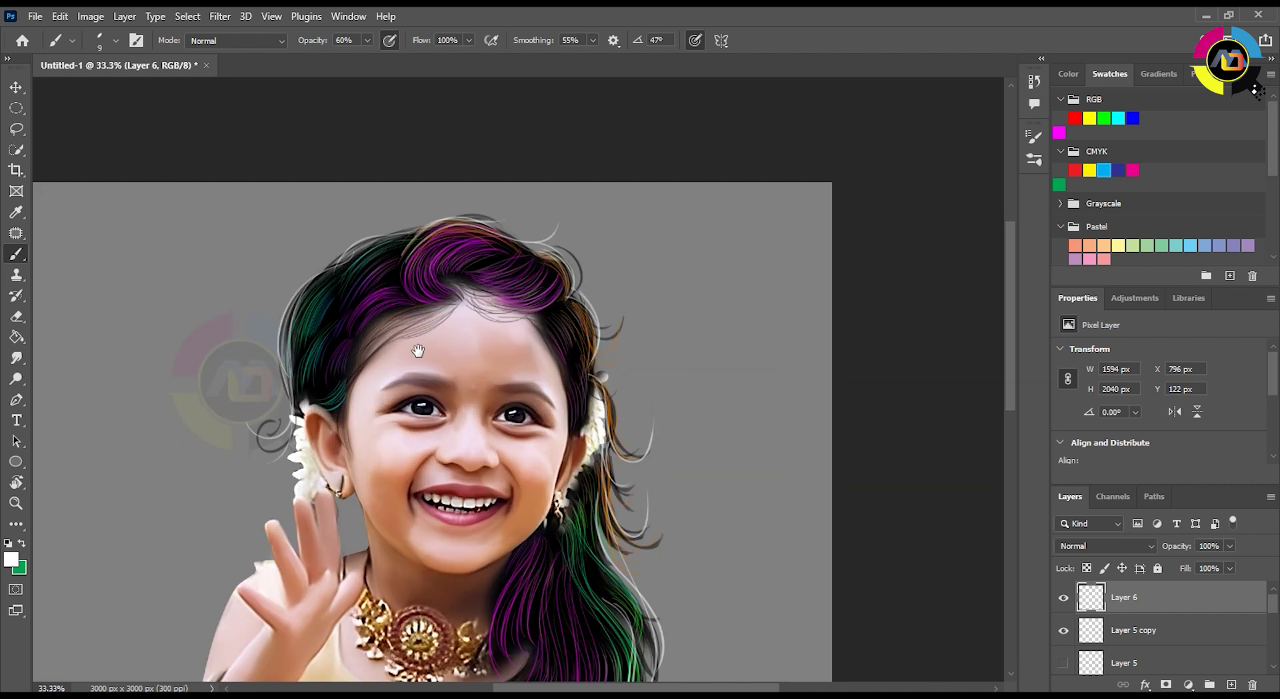
Choose yellow and paint strands beside the flowers, at the ear curl and along the side lock's inner edge.
scroll(822, 241, down, 1)
click(1089, 118)
scroll(575, 269, down, 1)
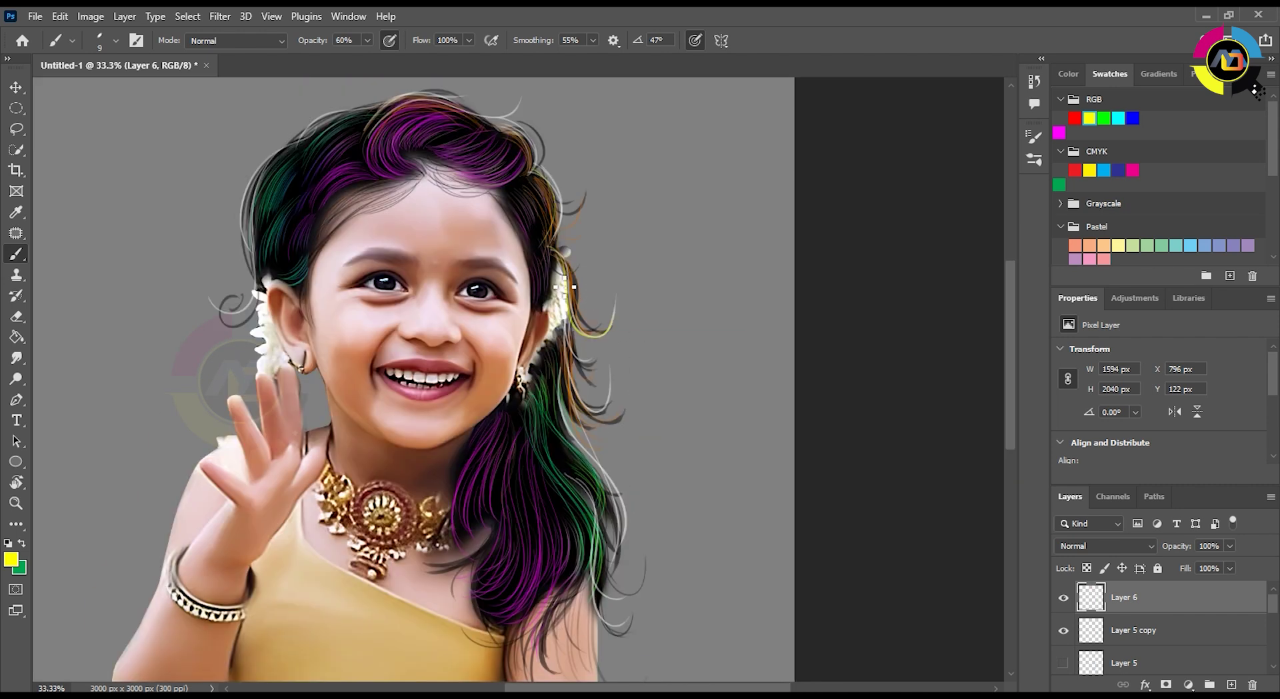
scroll(565, 178, up, 1)
scroll(365, 407, down, 3)
scroll(364, 407, right, 1)
drag(457, 474, 528, 355)
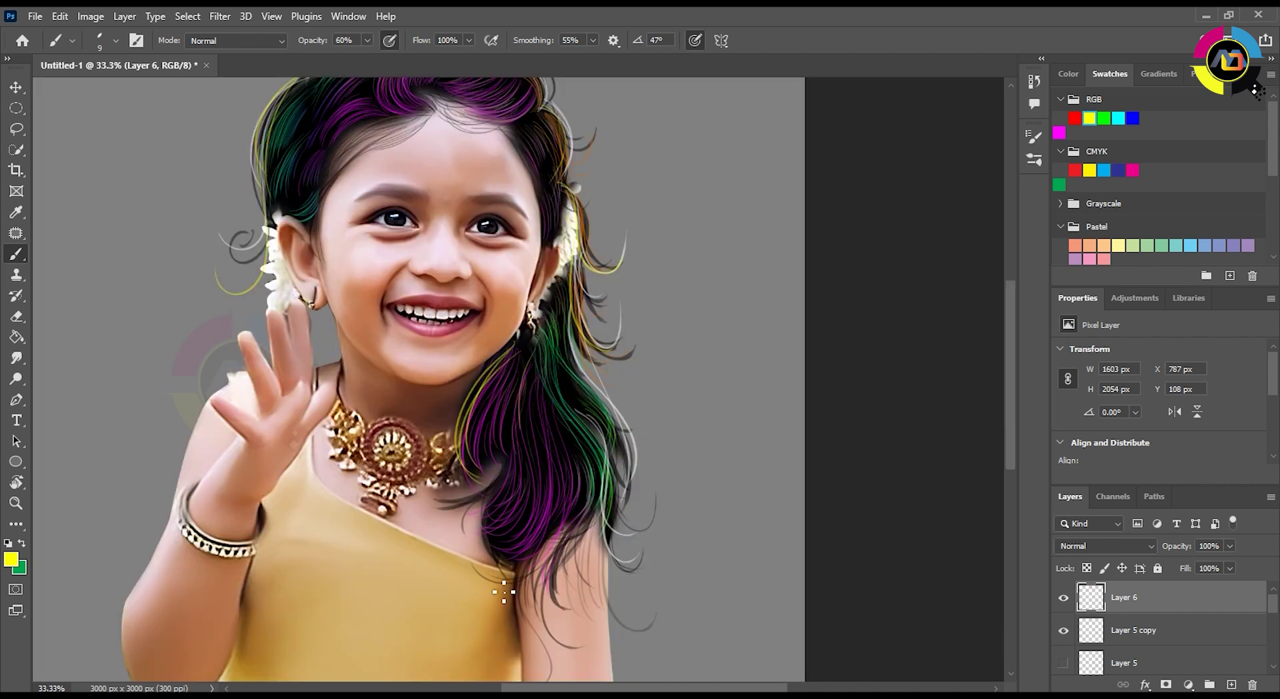
Lower the fill of Layer 6 to tone down the hand-painted coloured strands.
scroll(554, 332, down, 2)
click(1230, 568)
drag(1229, 572, 1207, 567)
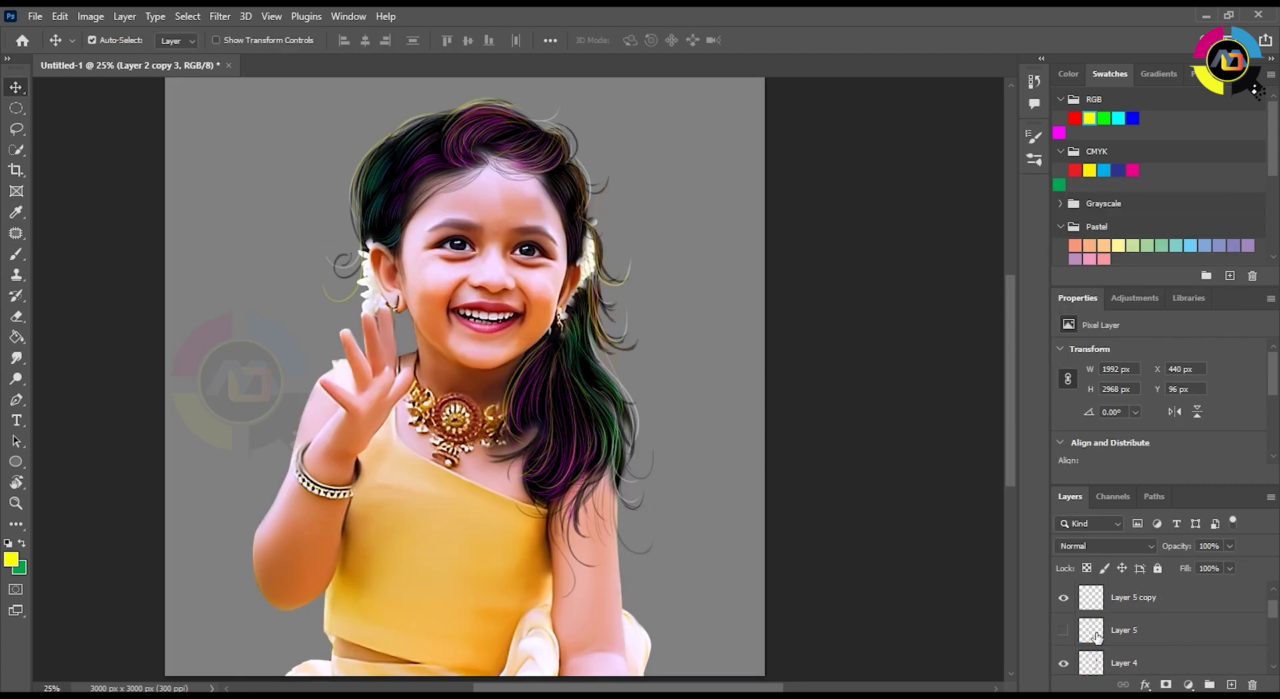
Hide Layer 6 and soften the strands on Layer 5 copy with a large Eraser at 40% opacity.
click(1064, 597)
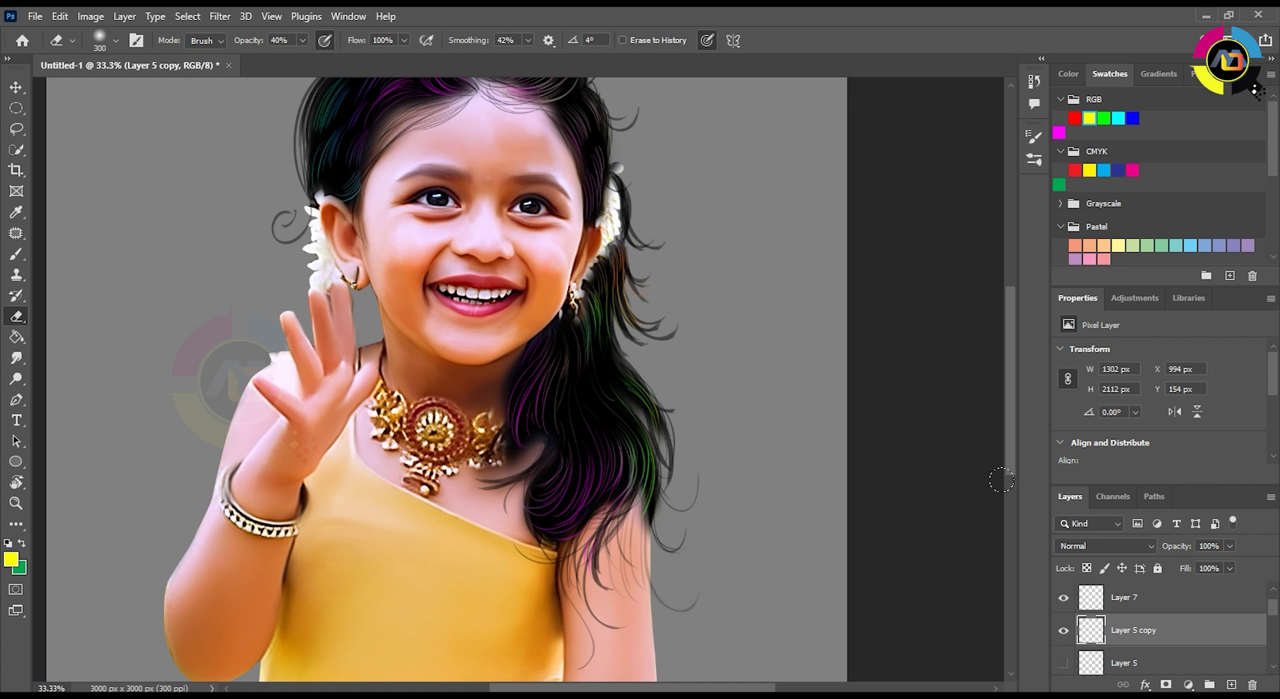
scroll(568, 279, up, 5)
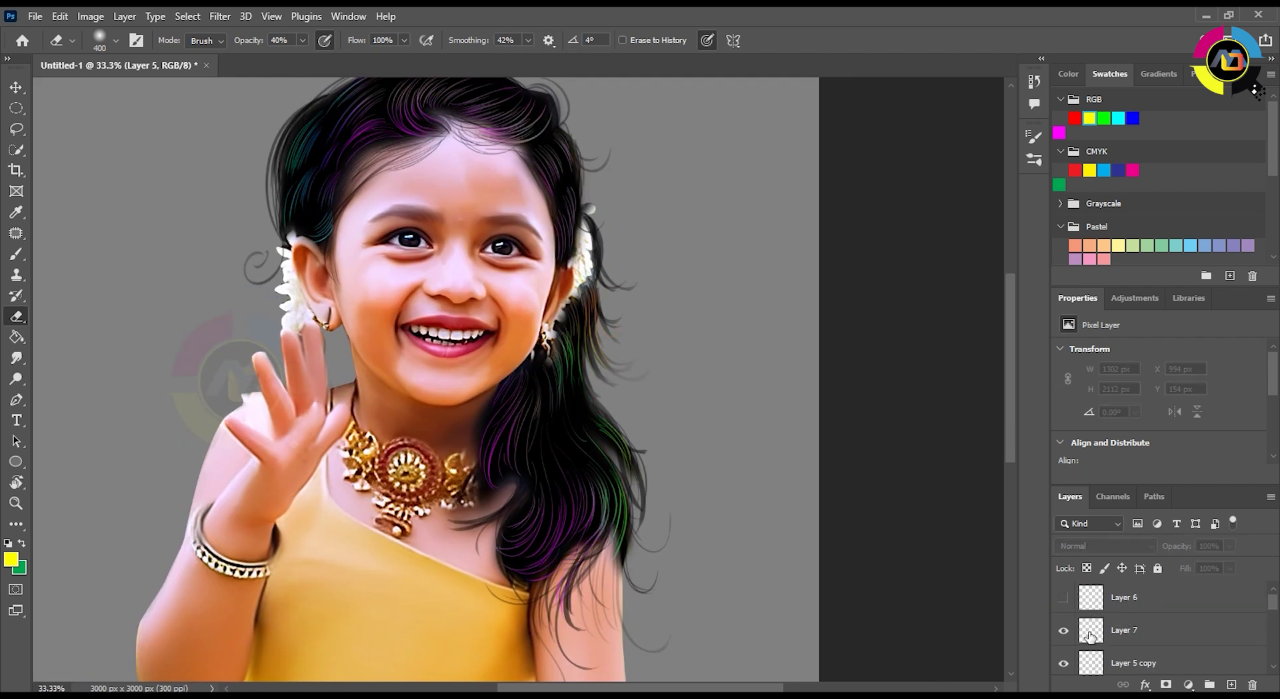
Show Layer 6 again at a strongly reduced opacity, and select Layer 5 copy to check the blended strands.
scroll(1091, 636, down, 2)
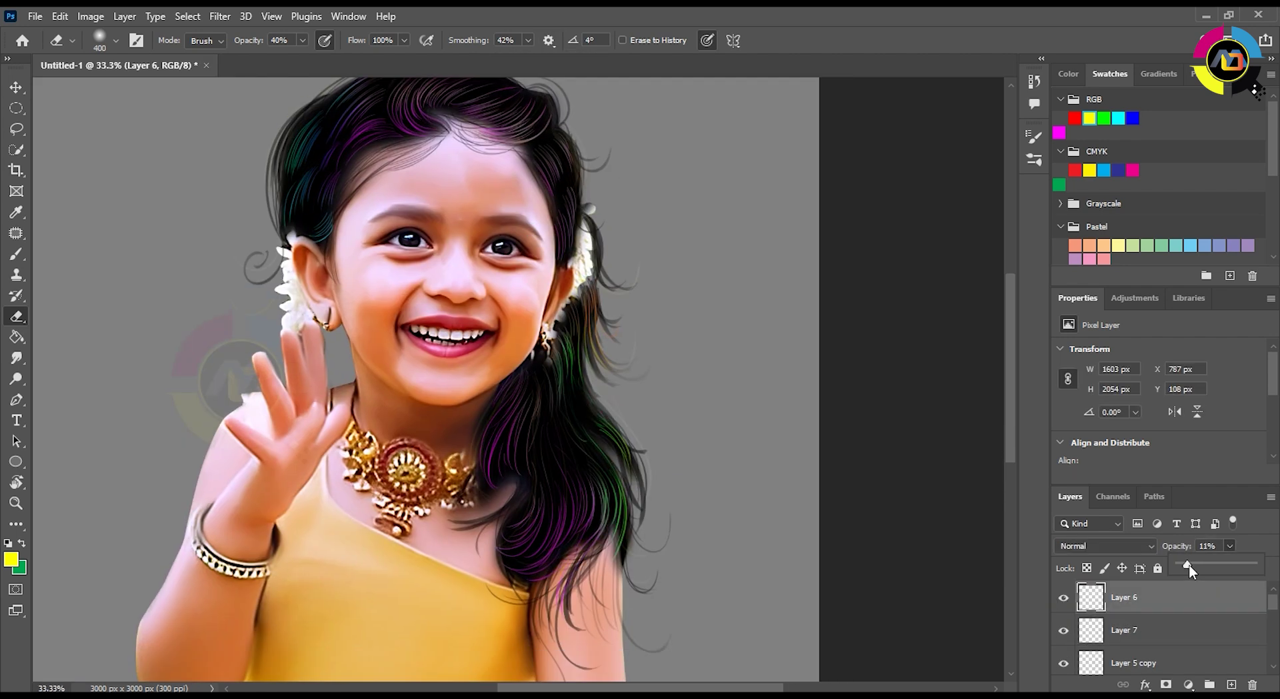
click(1127, 593)
key(ctrl+minus)
key(ctrl+minus)
key(ctrl+plus)
key(ctrl+plus)
key(ctrl+plus)
key(ctrl+plus)
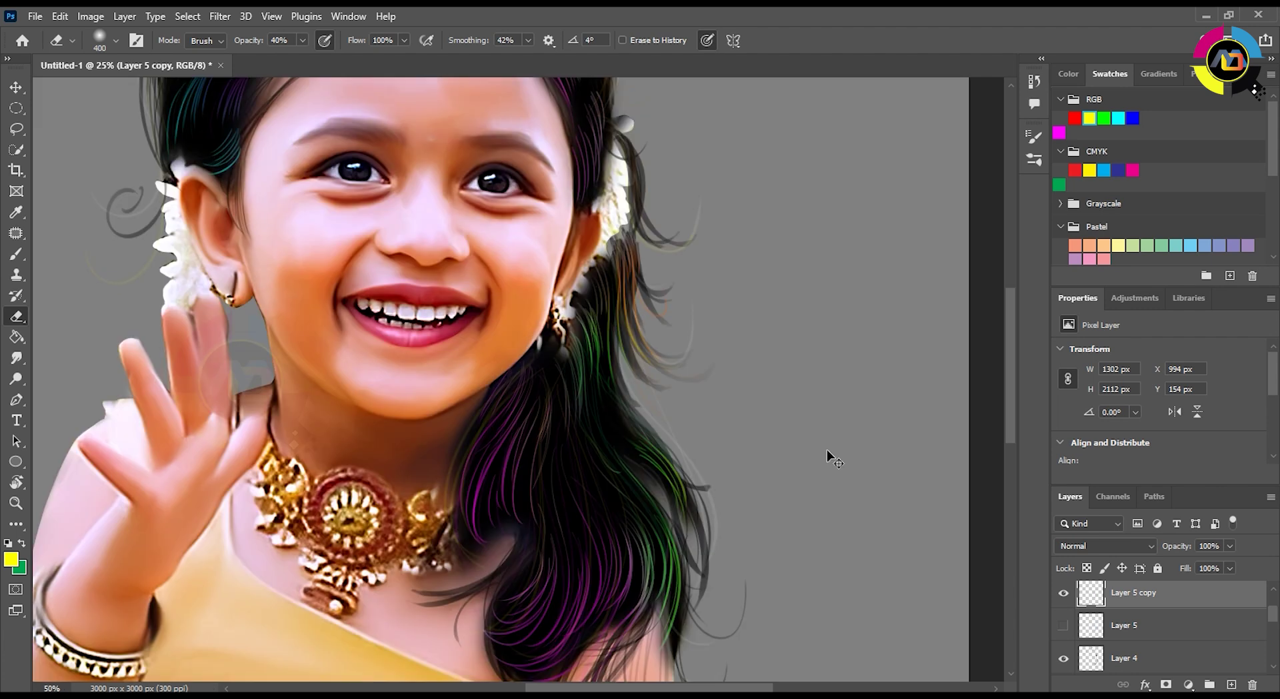
Darken both eyebrows inside their selection on Layer 8 in black at 60% brush opacity, and soften them with the Eraser at 40%.
key(r)
drag(409, 312, 391, 363)
drag(420, 226, 453, 365)
key(v)
click(442, 323)
key(e)
key(bracketleft)
key(bracketleft)
key(bracketleft)
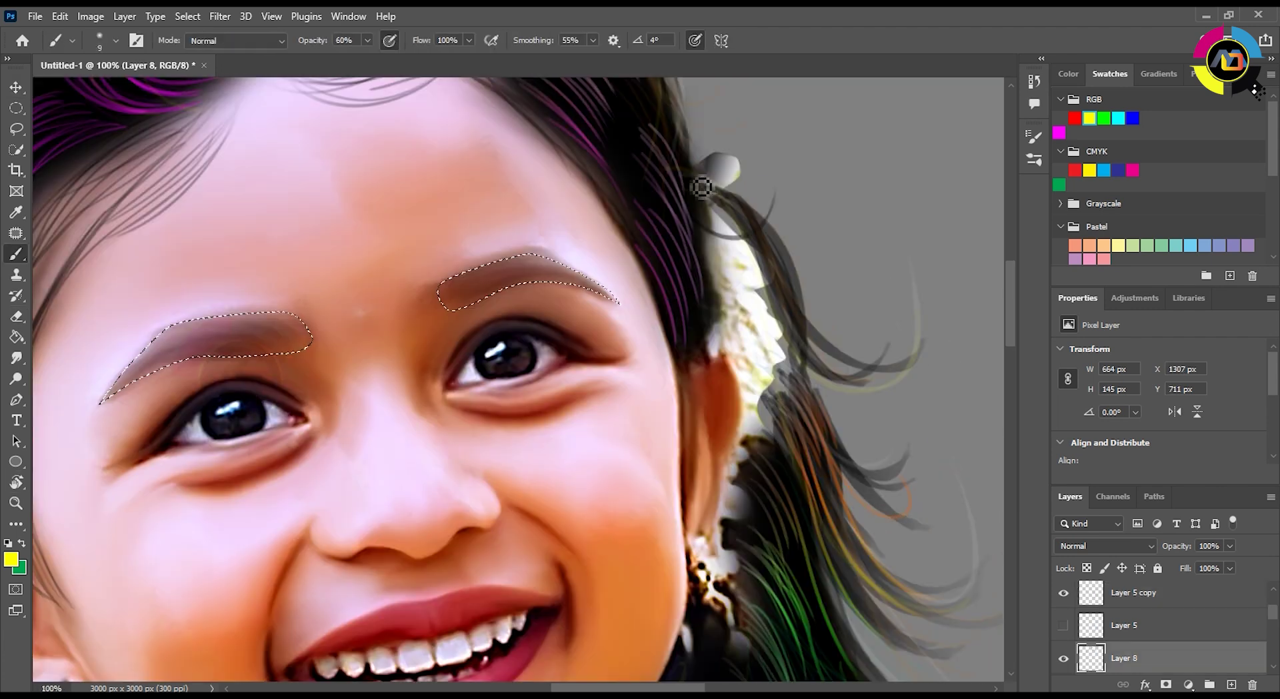
drag(294, 330, 117, 394)
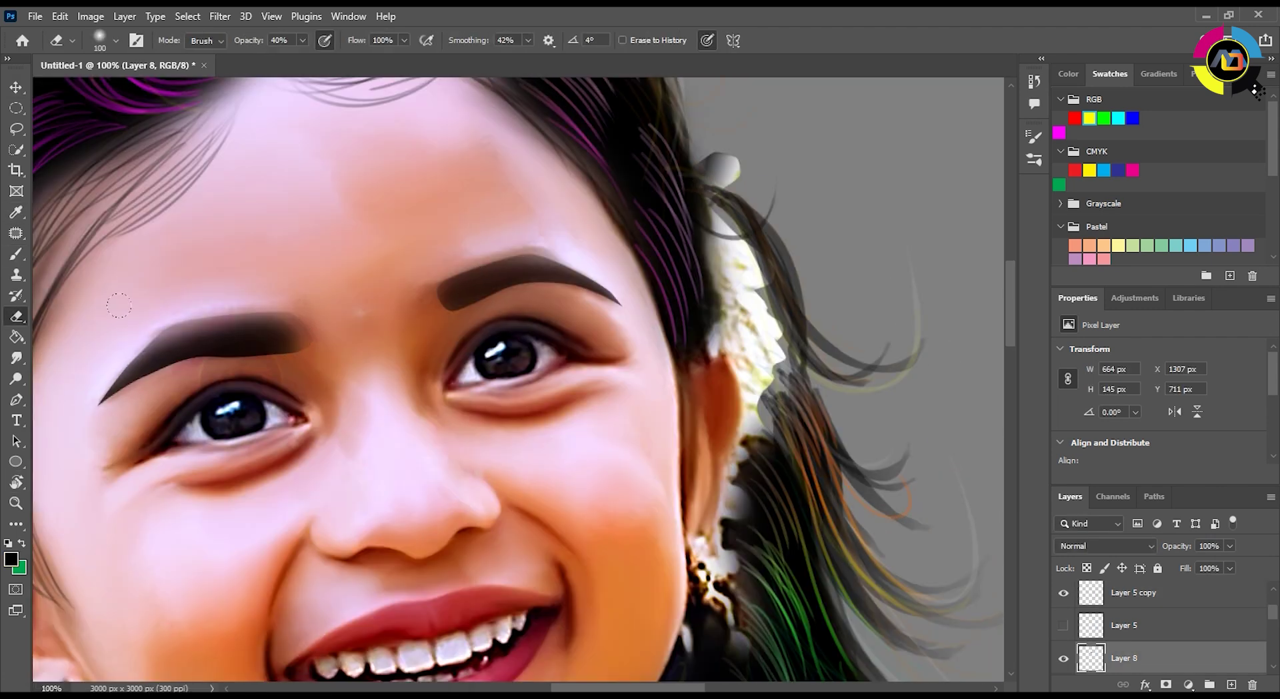
drag(443, 294, 617, 300)
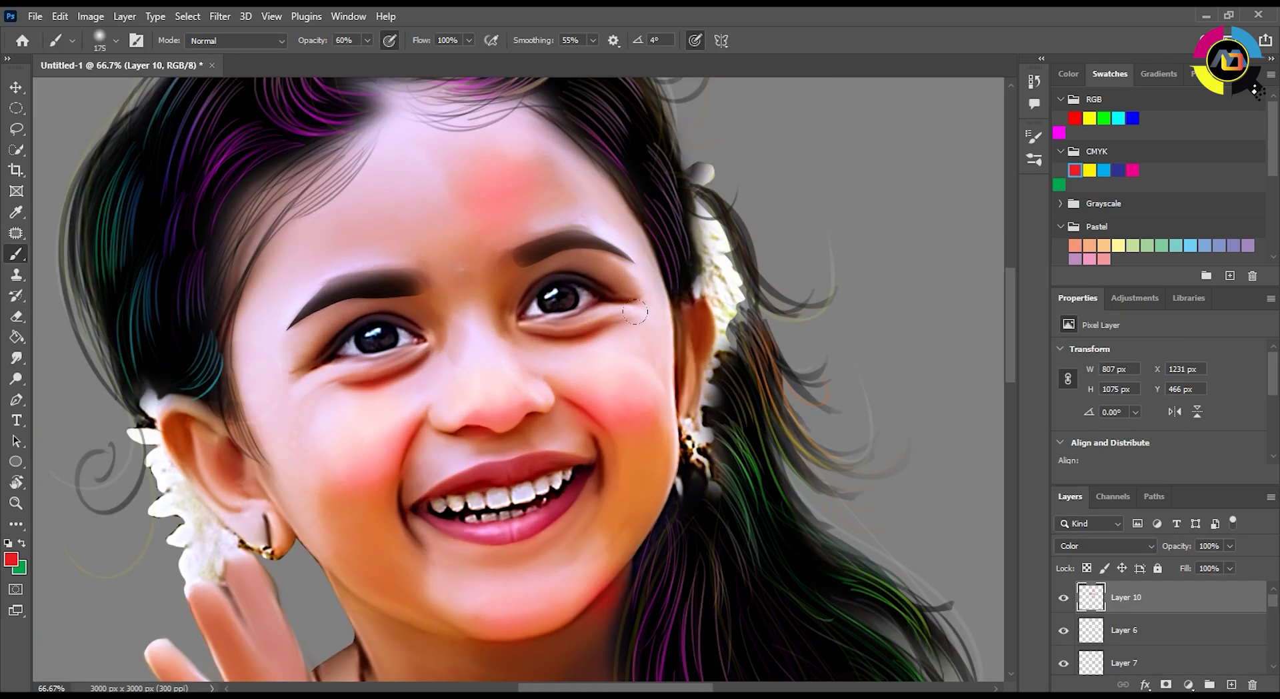
Soften the red blush on the cheeks and forehead on Layer 10 with the Eraser.
key(e)
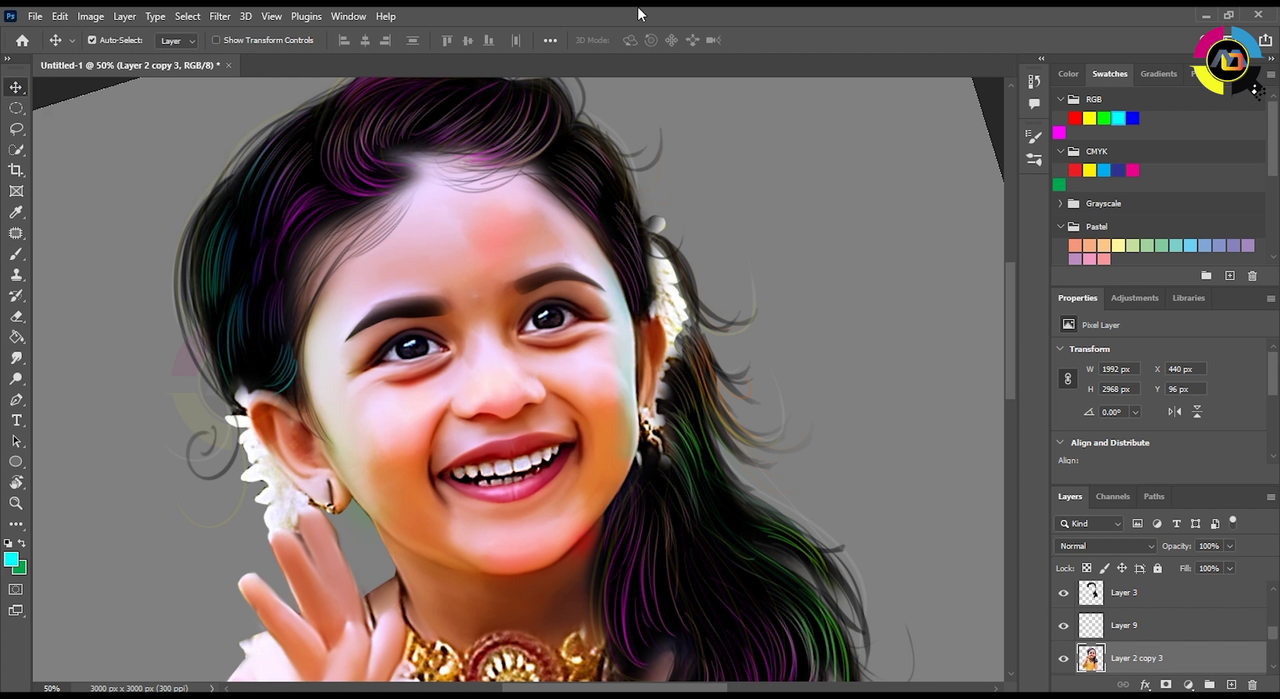
key(z)
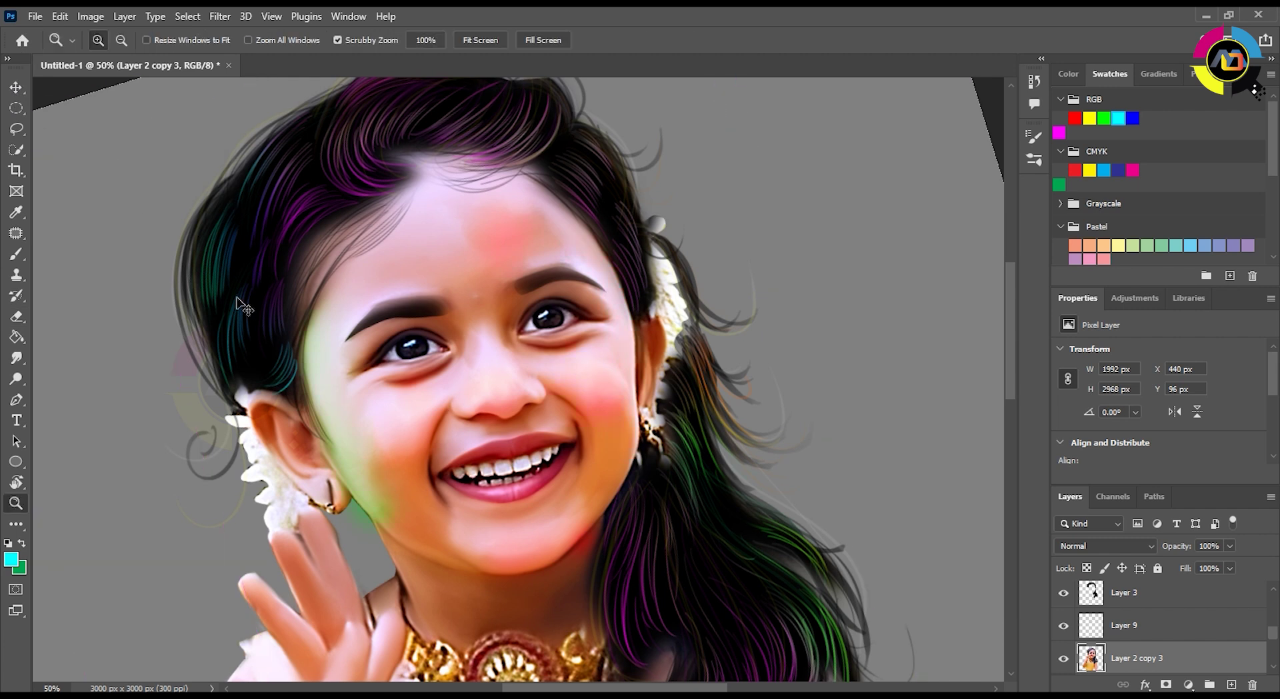
Delete Layer 2 copy 3, compare the face with Layer 9 hidden and shown, and duplicate the portrait layer with its original hidden.
key(Delete)
click(1063, 625)
click(1064, 625)
click(1064, 626)
click(1064, 625)
key(ctrl+j)
click(1063, 658)
Recolour the portrait's skin on the duplicated layer with Hue/Saturation and Color Balance.
key(ctrl+u)
drag(1005, 343, 1029, 344)
click(1185, 223)
key(ctrl+b)
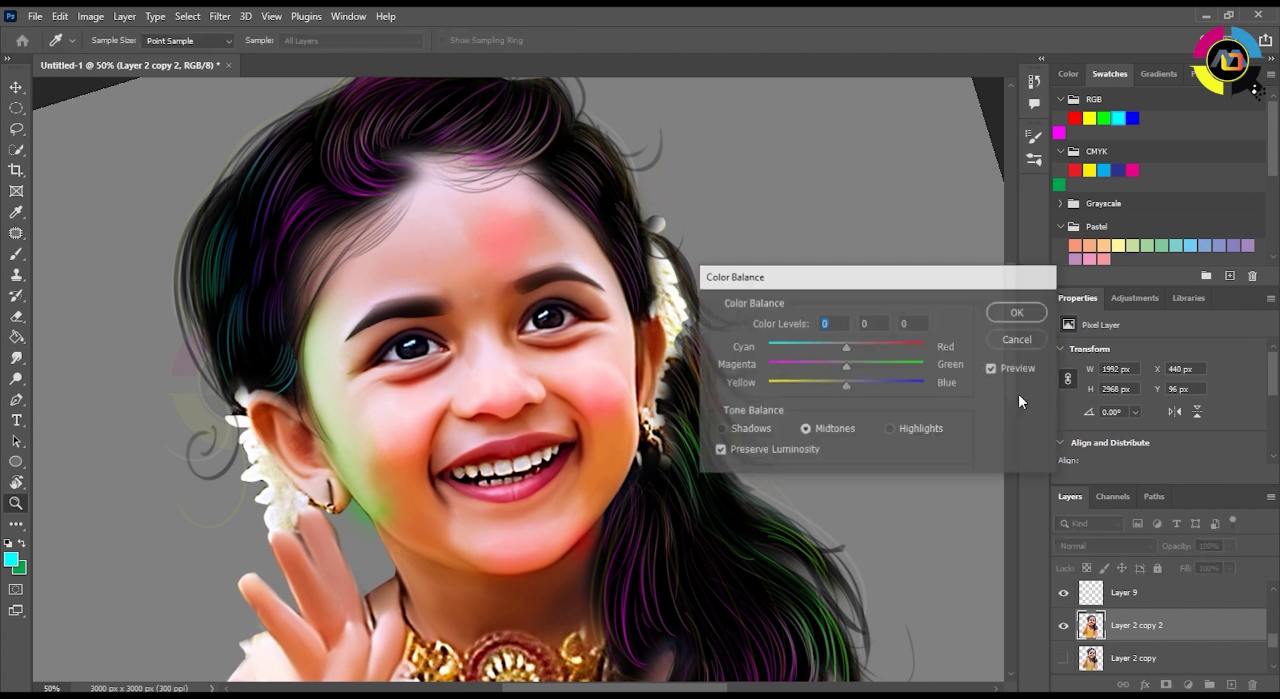
click(1017, 311)
Select Layer 10 and tone down the colour tints along the face's edges with a large soft Eraser at 40% opacity.
click(16, 87)
key(alt+period)
key(e)
key(b)
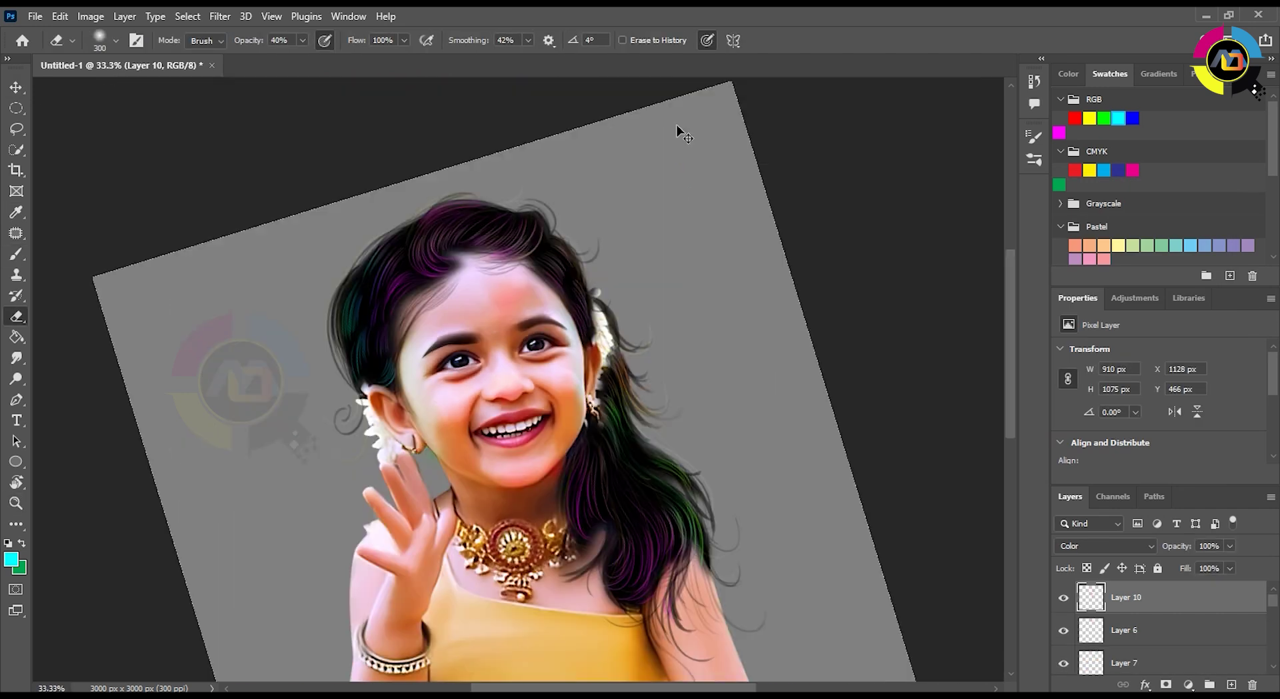
Warm the midtones of Layer 2 copy 3 with Color Balance, setting Cyan/Red to +26 and adjusting Magenta/Green.
key(ctrl+b)
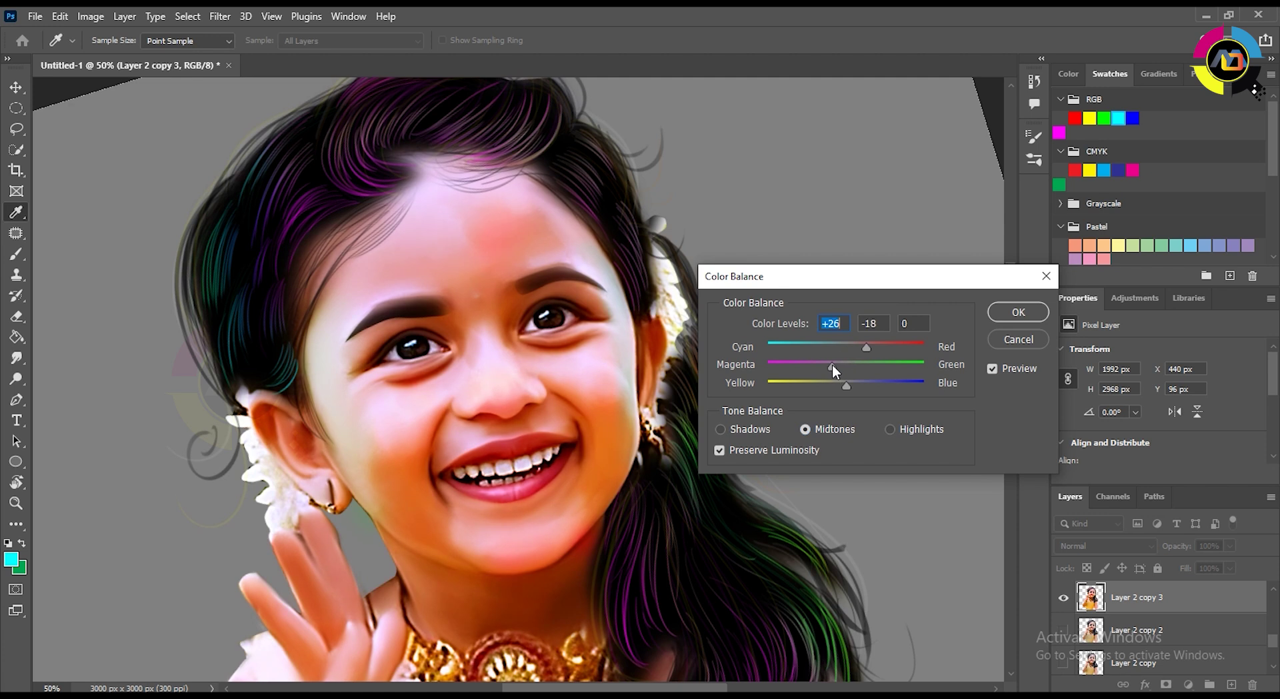
drag(850, 363, 863, 370)
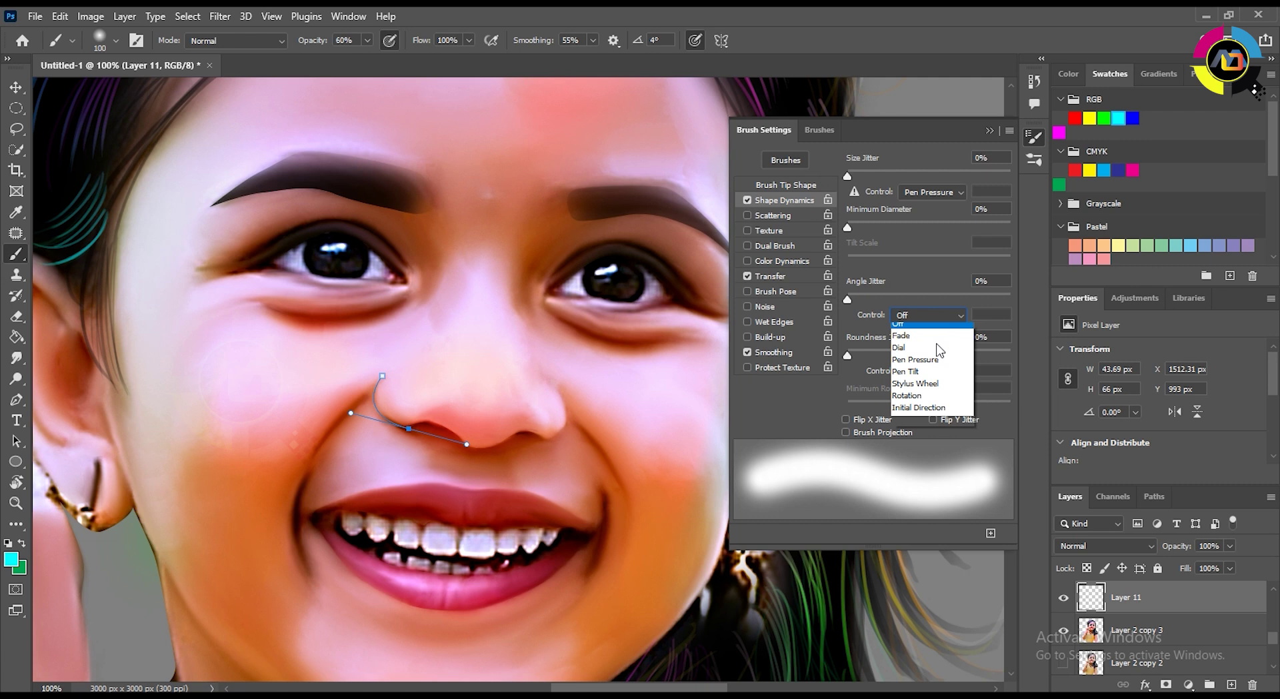
Set the brush's Angle Jitter and Roundness Jitter controls to Pen Pressure in the Shape Dynamics.
click(938, 348)
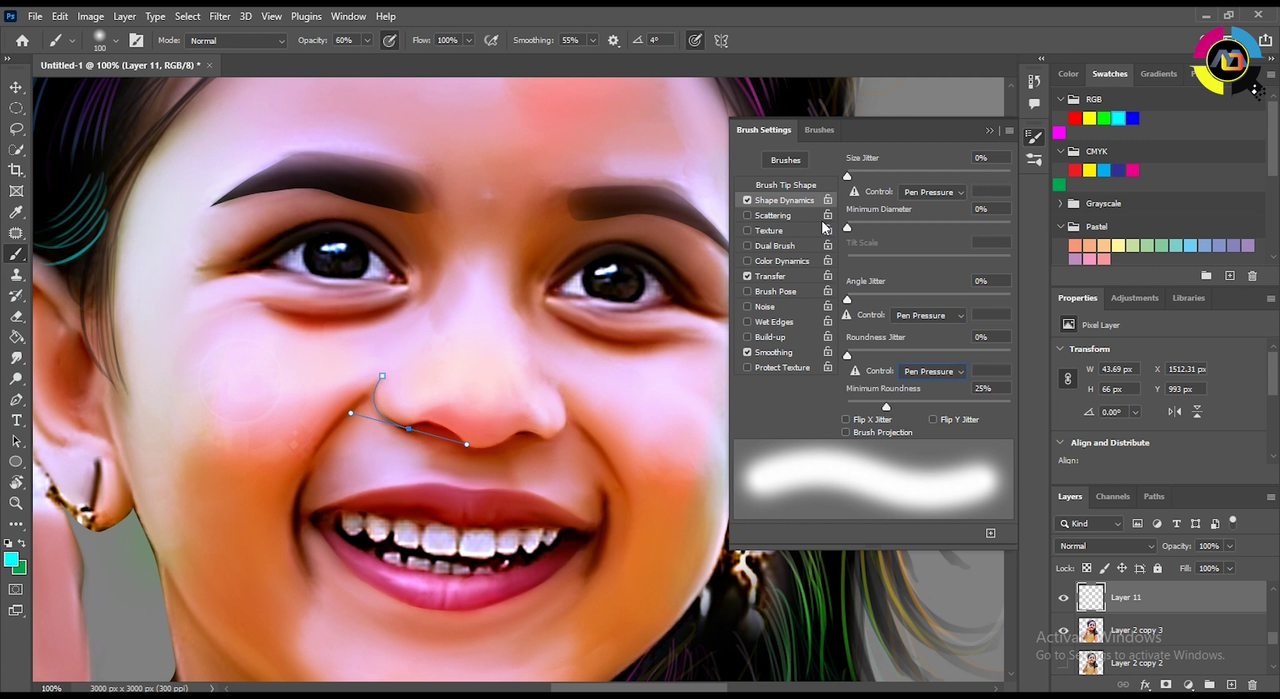
click(1034, 137)
key(a)
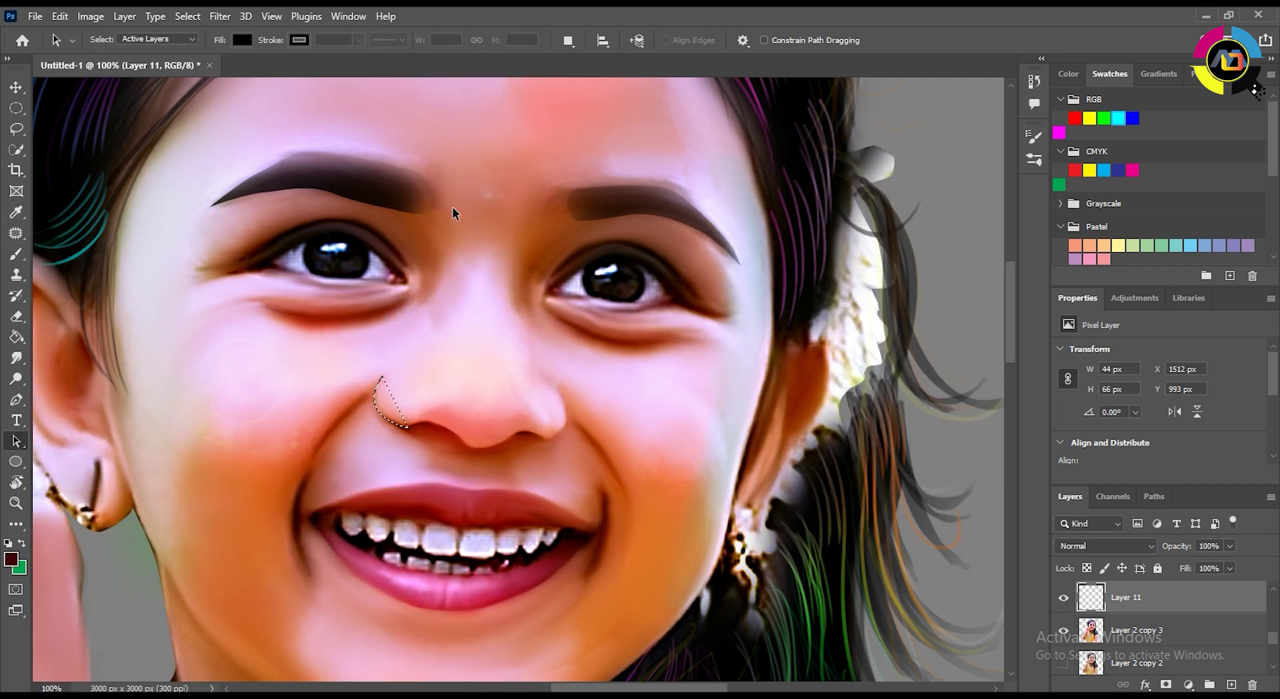
Trace the nostril's outer edge with a Pen path on Layer 11 and bring up the foreground colour choice for its outline.
key(ctrl+plus)
key(b)
click(115, 41)
key(p)
click(246, 372)
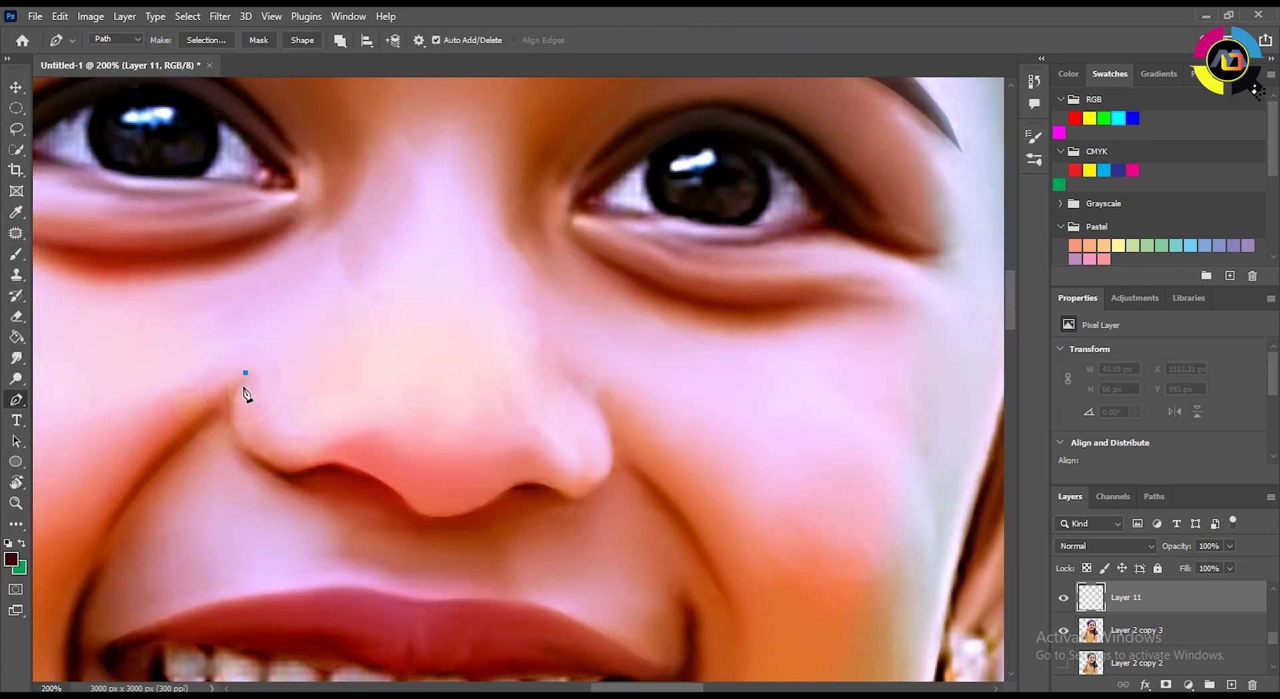
key(i)
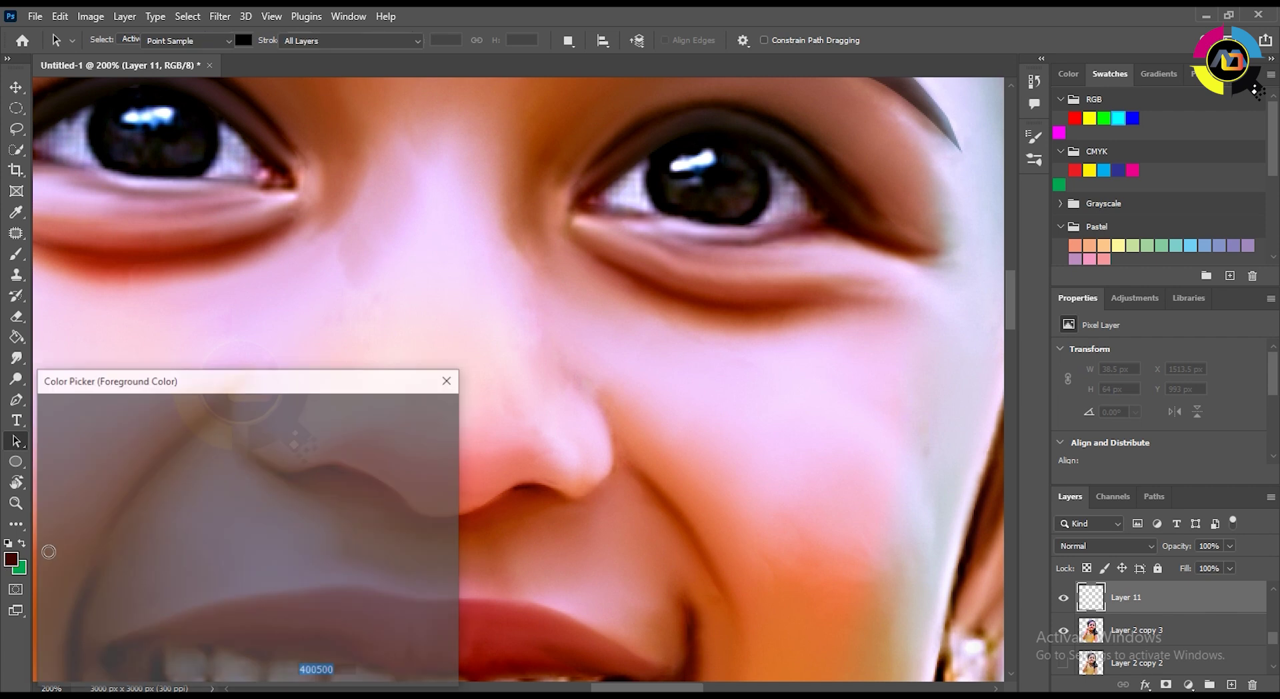
Outline the nose's lower edge in dark red with a 3 px brush at 60% opacity, and soften the line with the Eraser at 20%.
key(r)
drag(258, 345, 294, 328)
key(b)
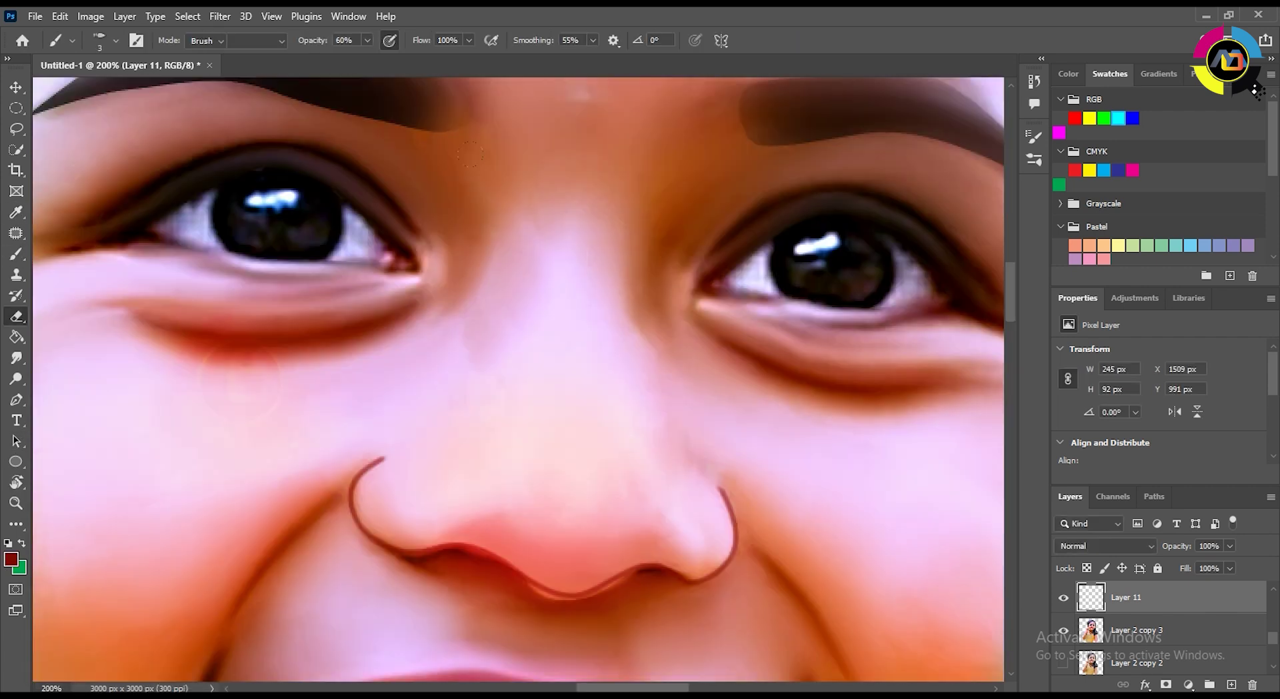
key(e)
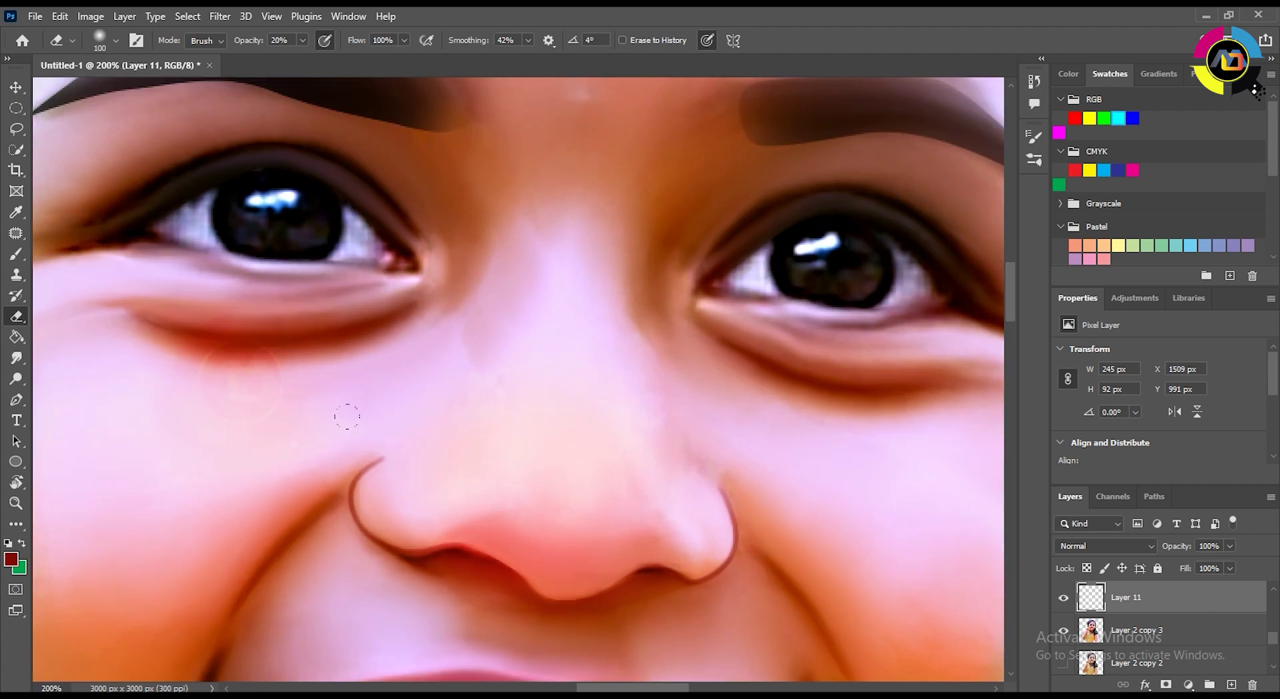
Select each cheek from a curved Pen path and shade its edge on Layer 11 with a soft brush at 30% opacity.
key(r)
drag(444, 361, 632, 325)
key(b)
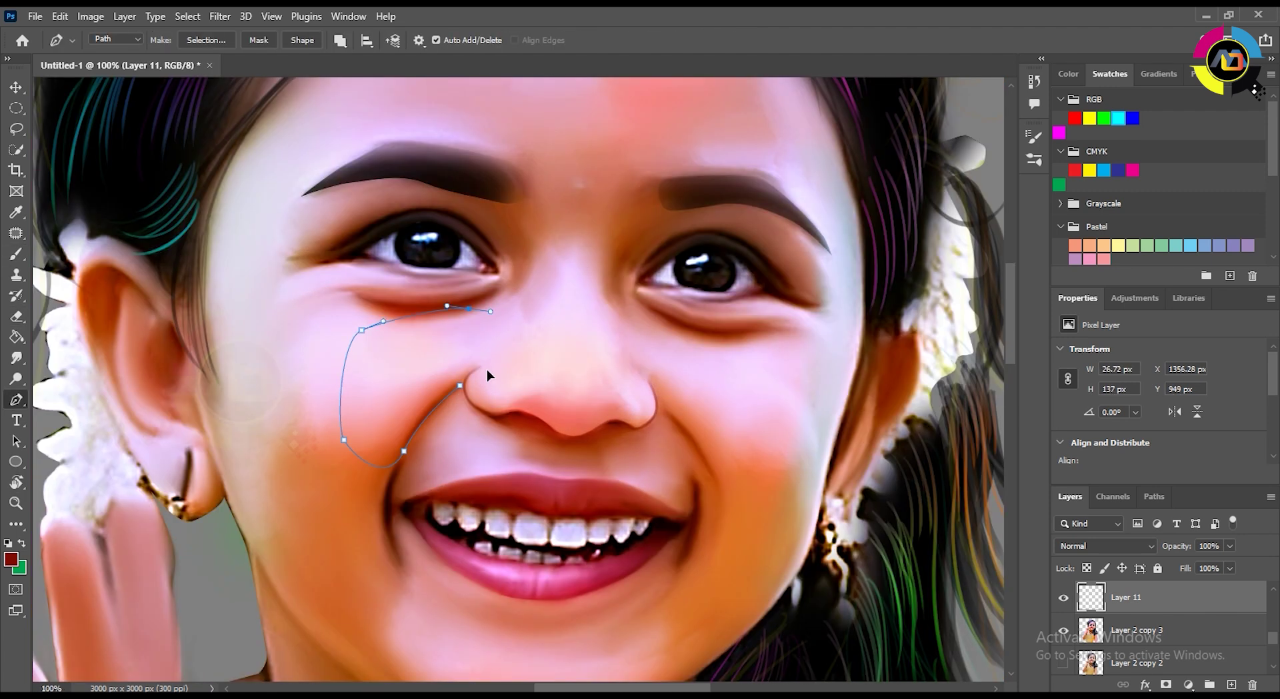
key(ctrl+Return)
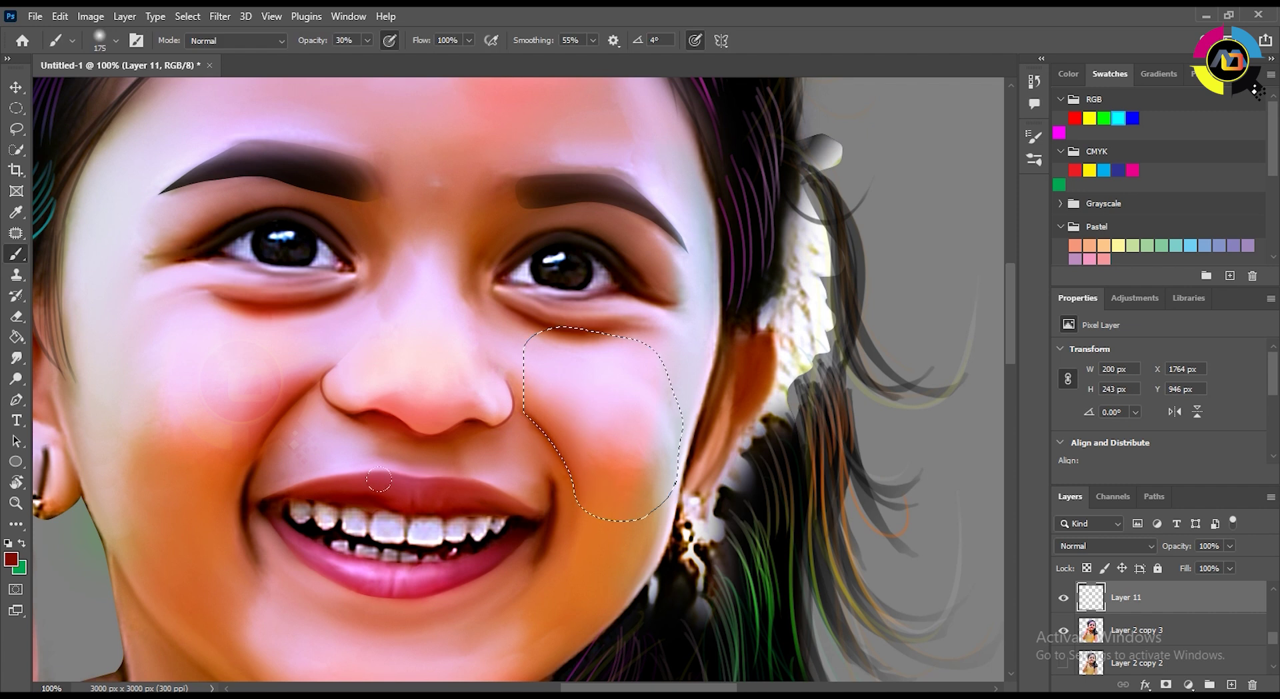
key(p)
key(ctrl+d)
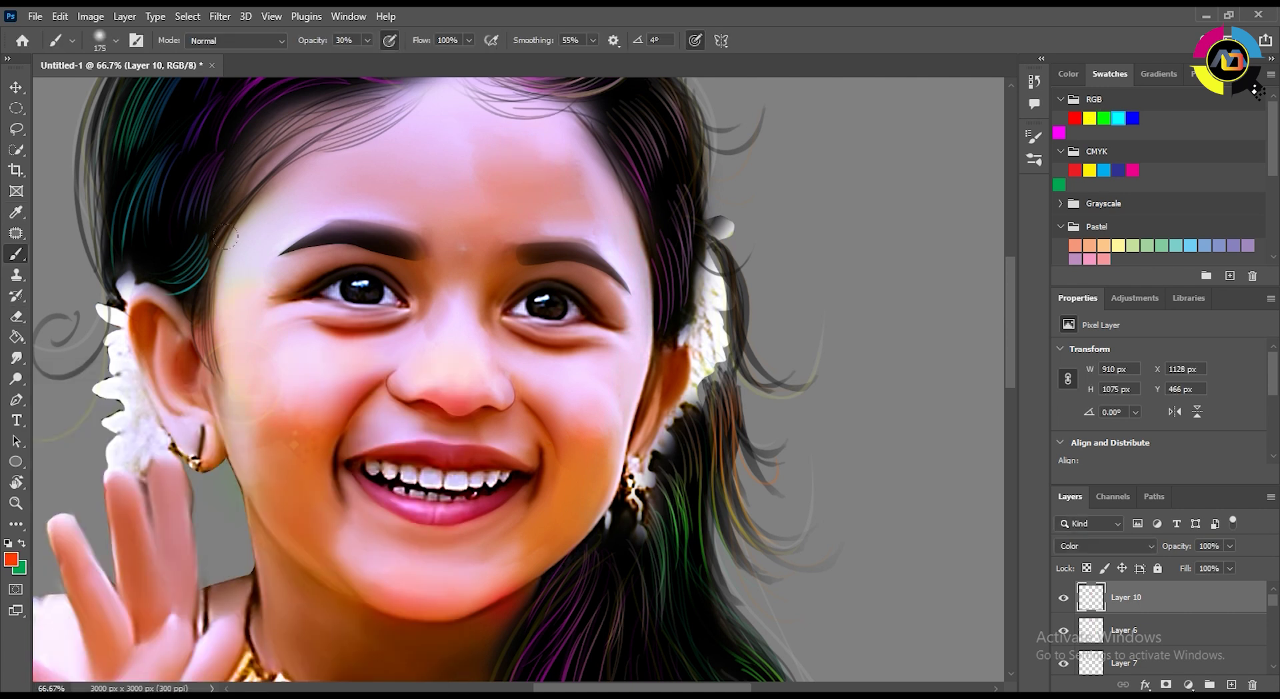
Tint the face's skin orange-red on Layer 10 with a soft brush at 30% opacity, blending it with the Eraser at 20%.
key(bracketleft)
key(ctrl+minus)
Select both lower cheeks on Layer 2 copy 3 with the Patch tool and redden them with Color Balance.
key(j)
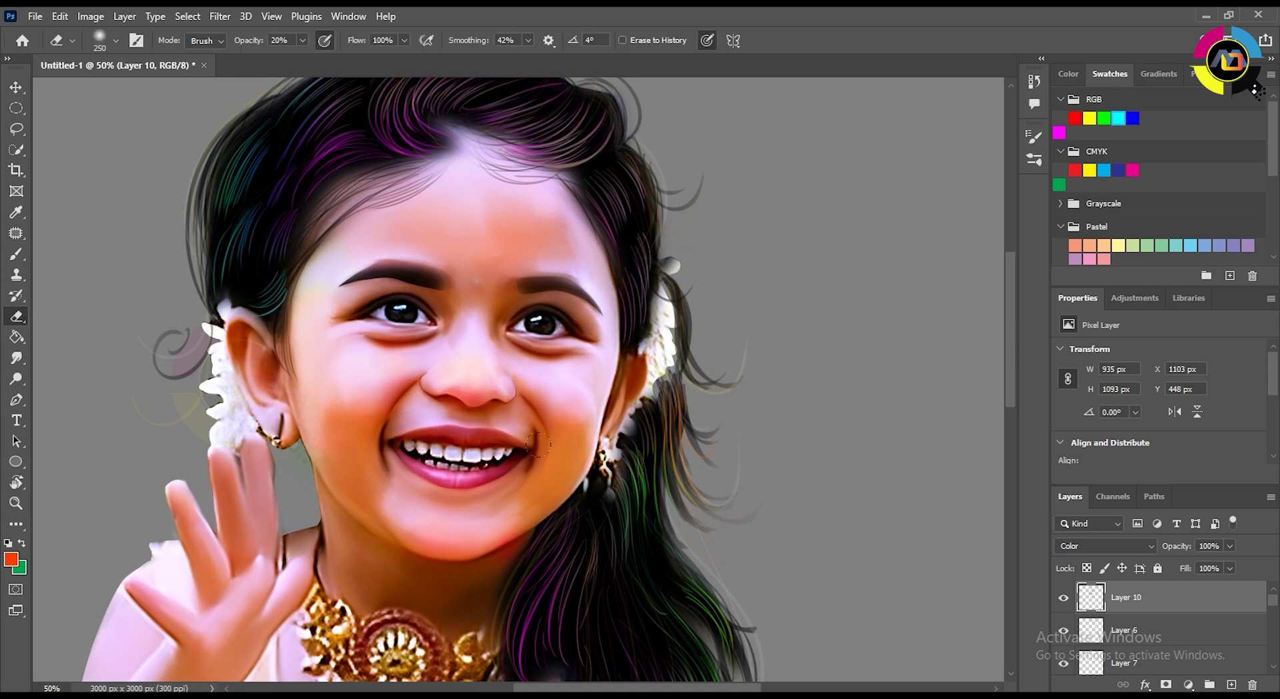
key(ctrl+plus)
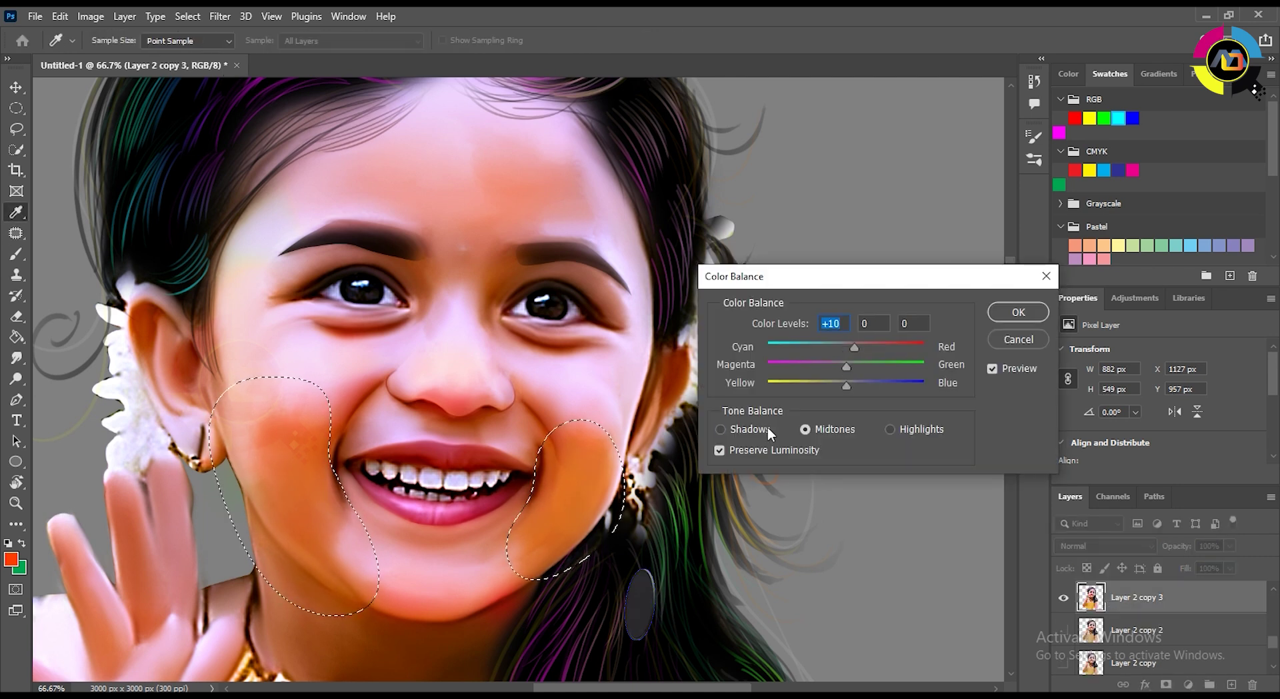
drag(855, 347, 850, 343)
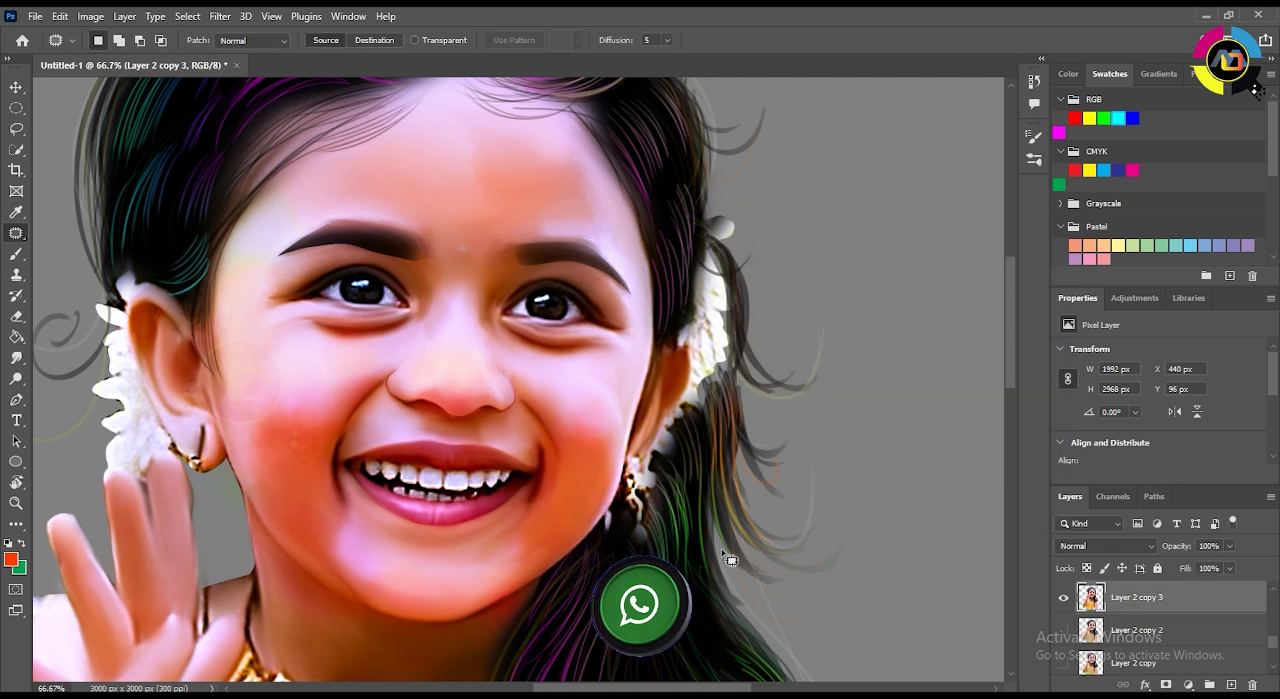
key(ctrl+minus)
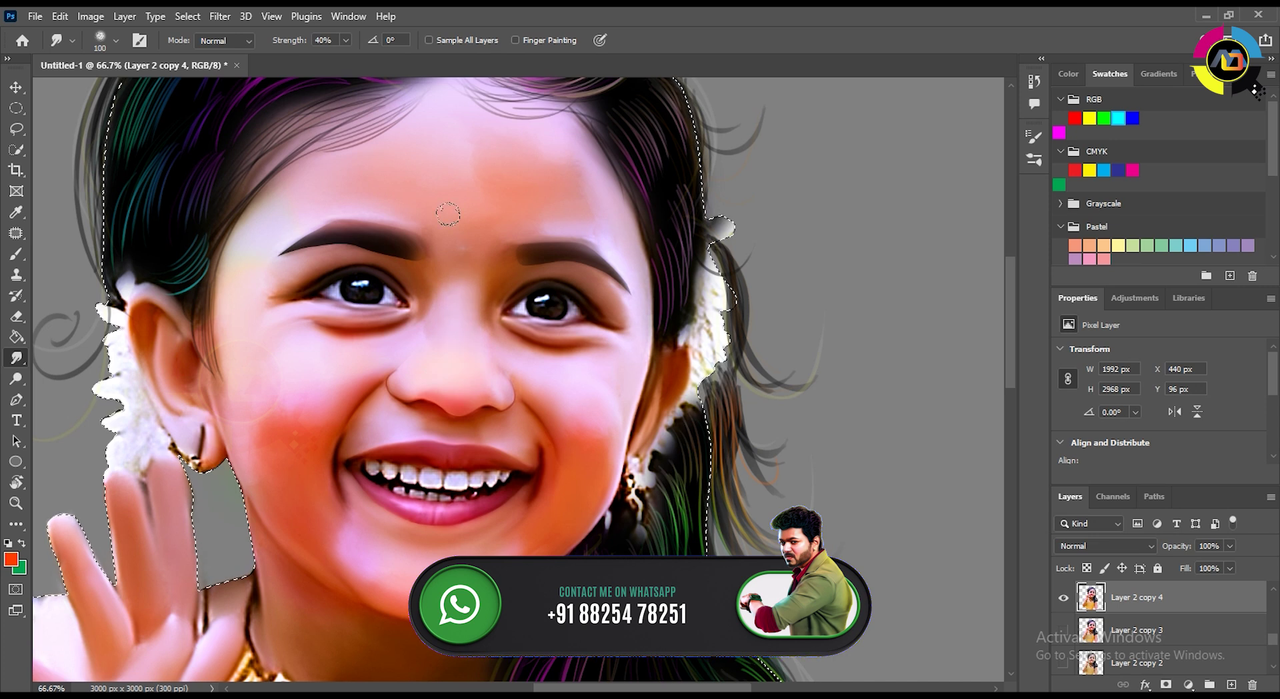
Smudge the forehead and cheeks on Layer 2 copy 4 with a soft brush at 40% strength.
key(bracketleft)
key(bracketleft)
key(bracketleft)
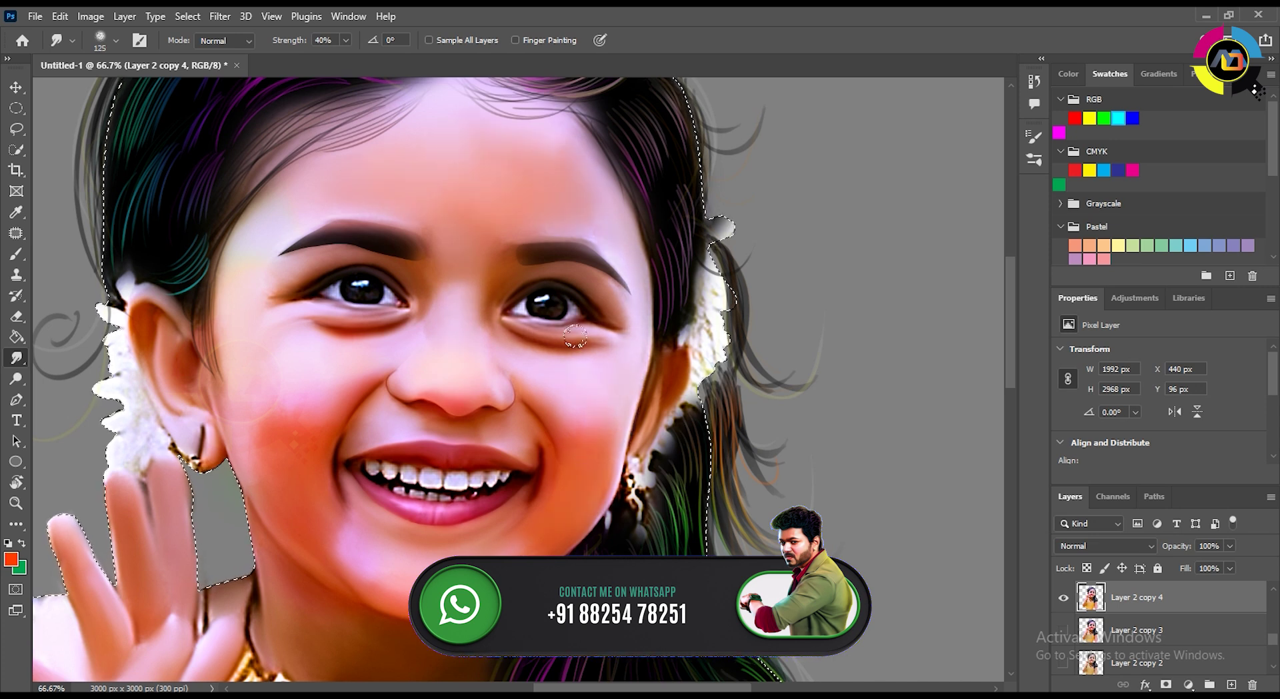
Lower the Smudge strength to 20% and blend the cheeks, chin, neck and the forehead around the eyebrows.
key(2)
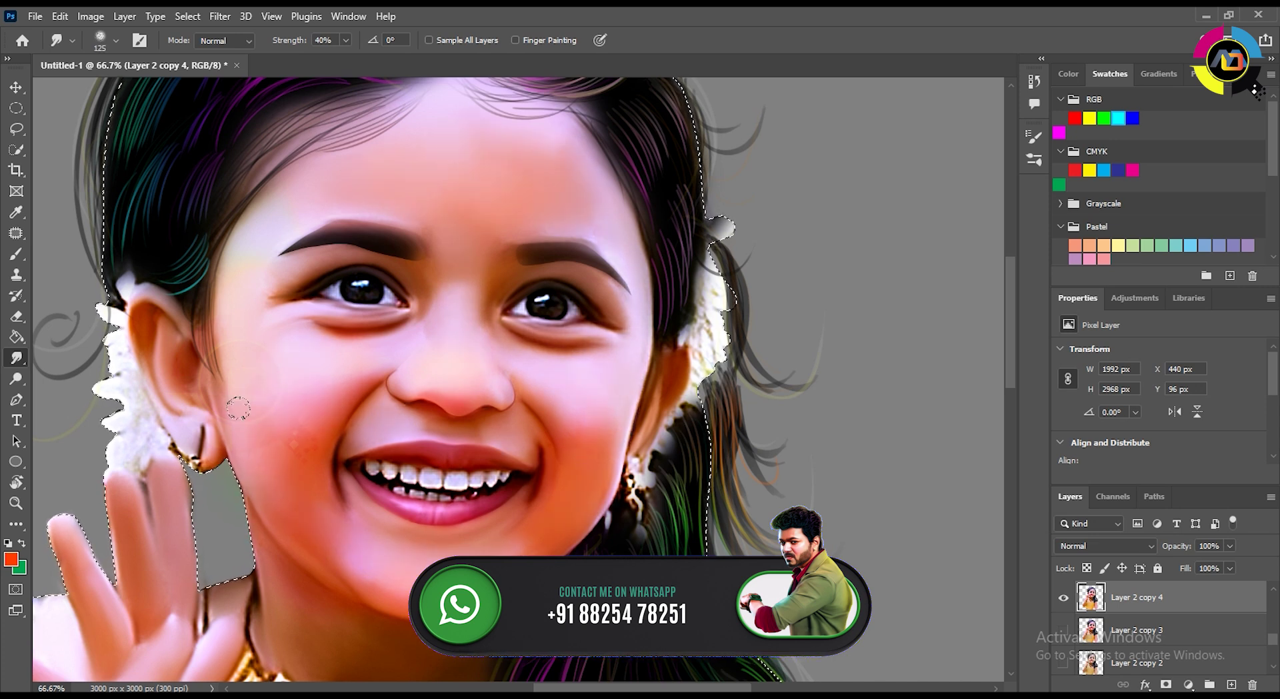
key(bracketright)
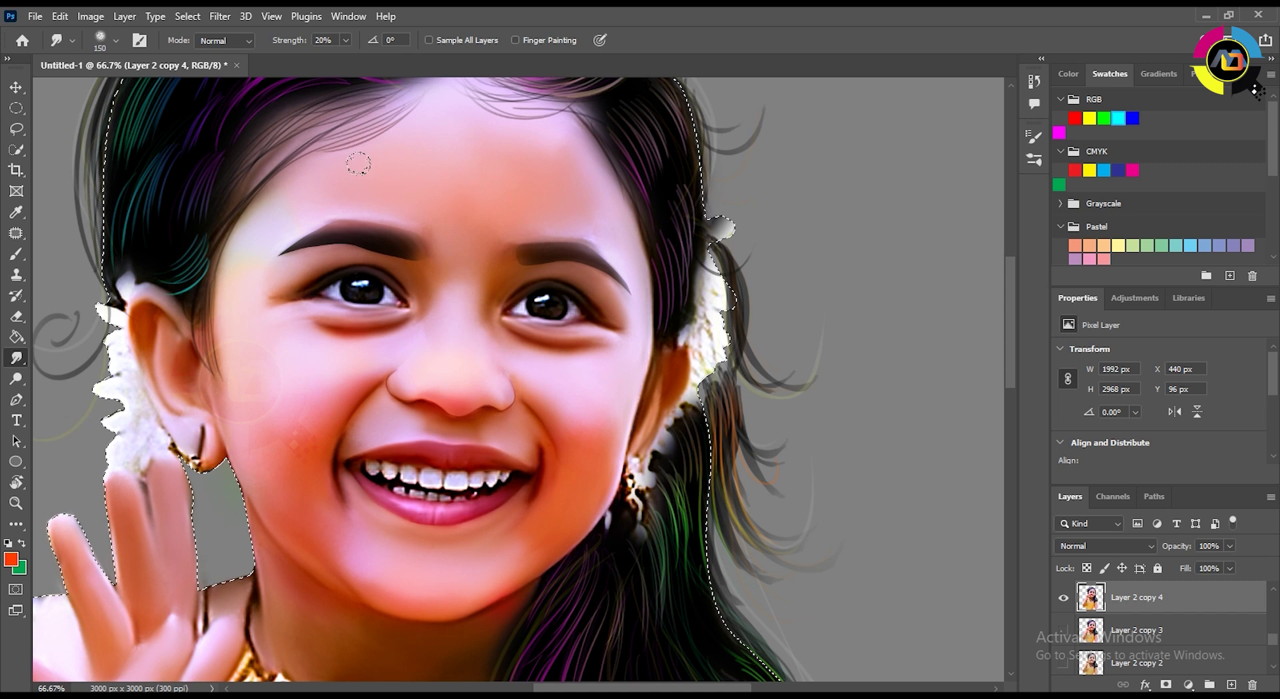
scroll(310, 354, down, 4)
key(bracketright)
scroll(309, 354, down, 3)
scroll(411, 361, up, 8)
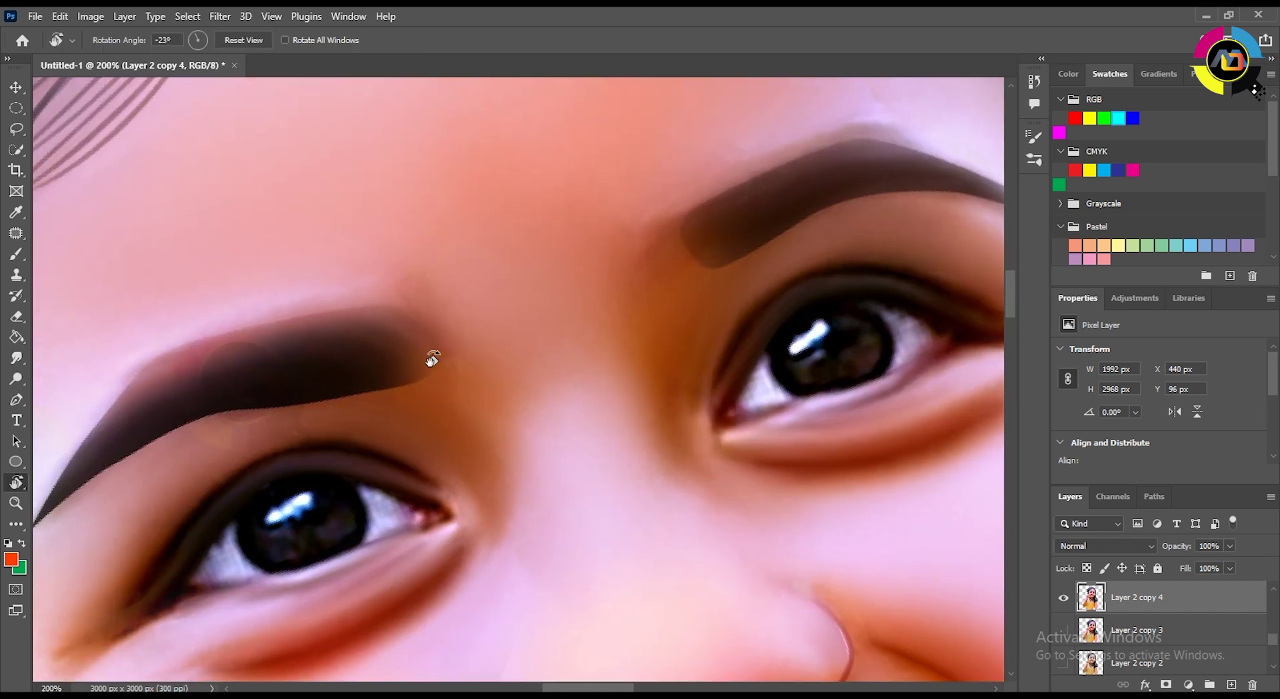
scroll(429, 356, up, 3)
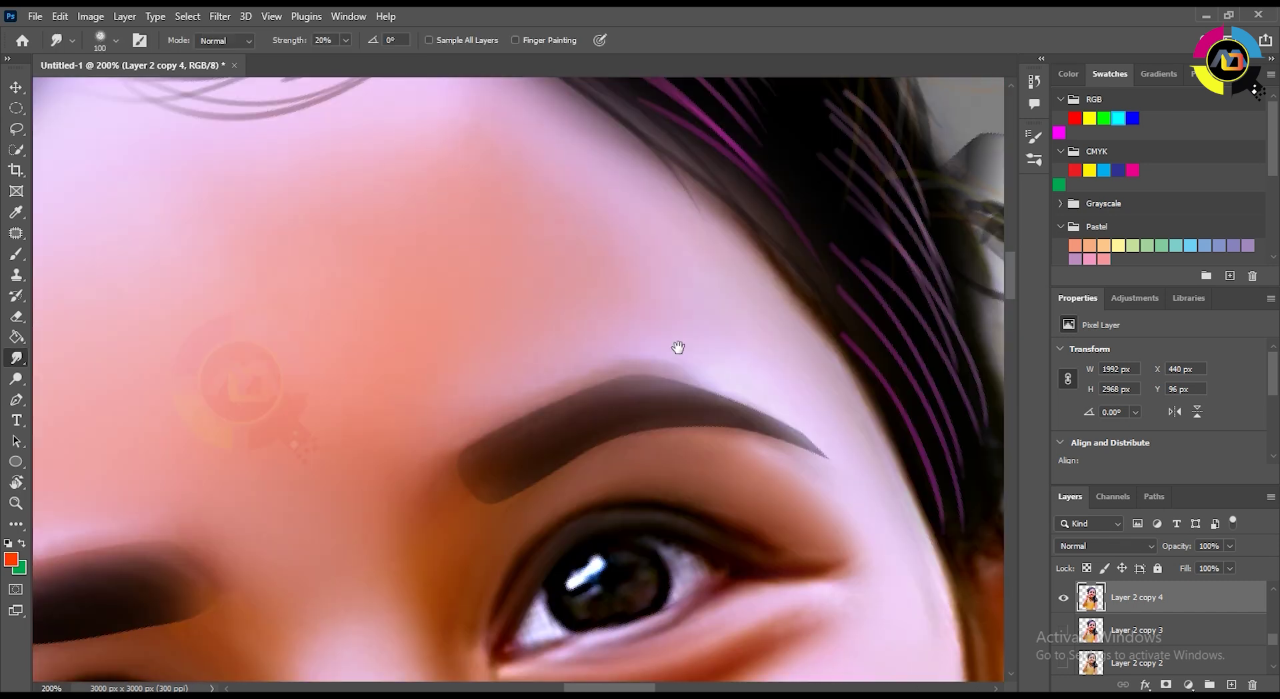
Choose black and paint curved upper eyelashes on both eyes with a thin 45° brush at 60% opacity.
scroll(677, 349, down, 3)
click(107, 40)
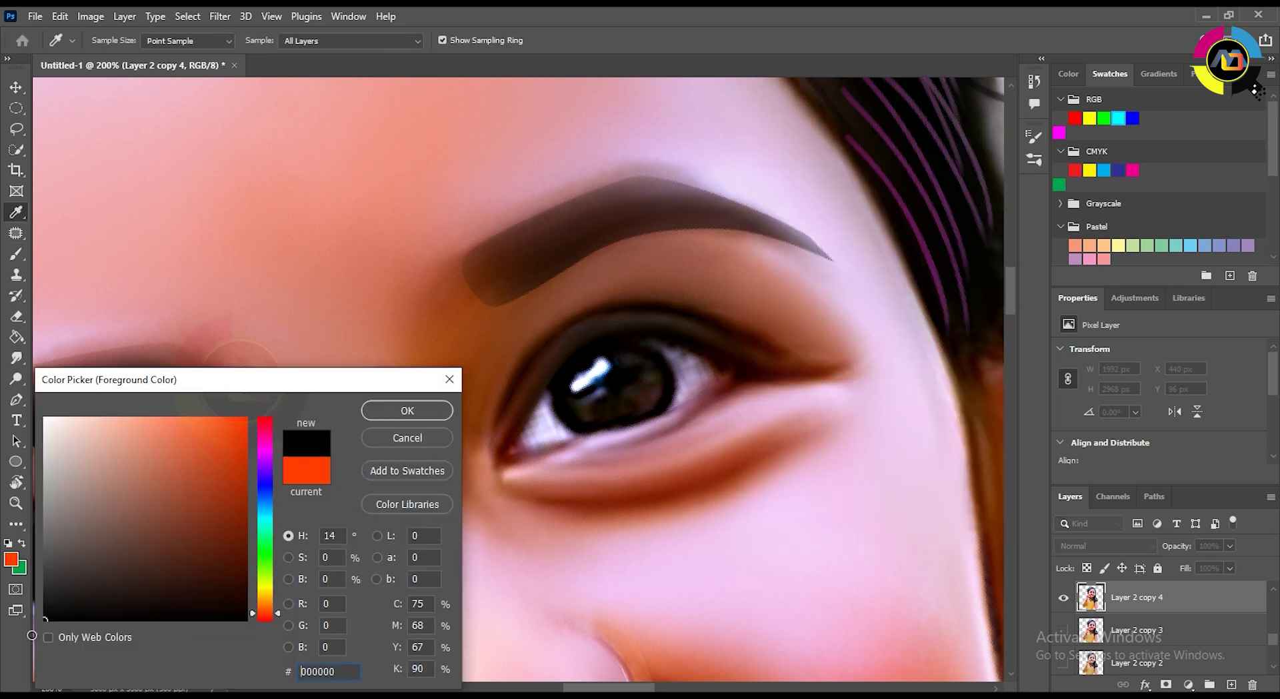
key(Return)
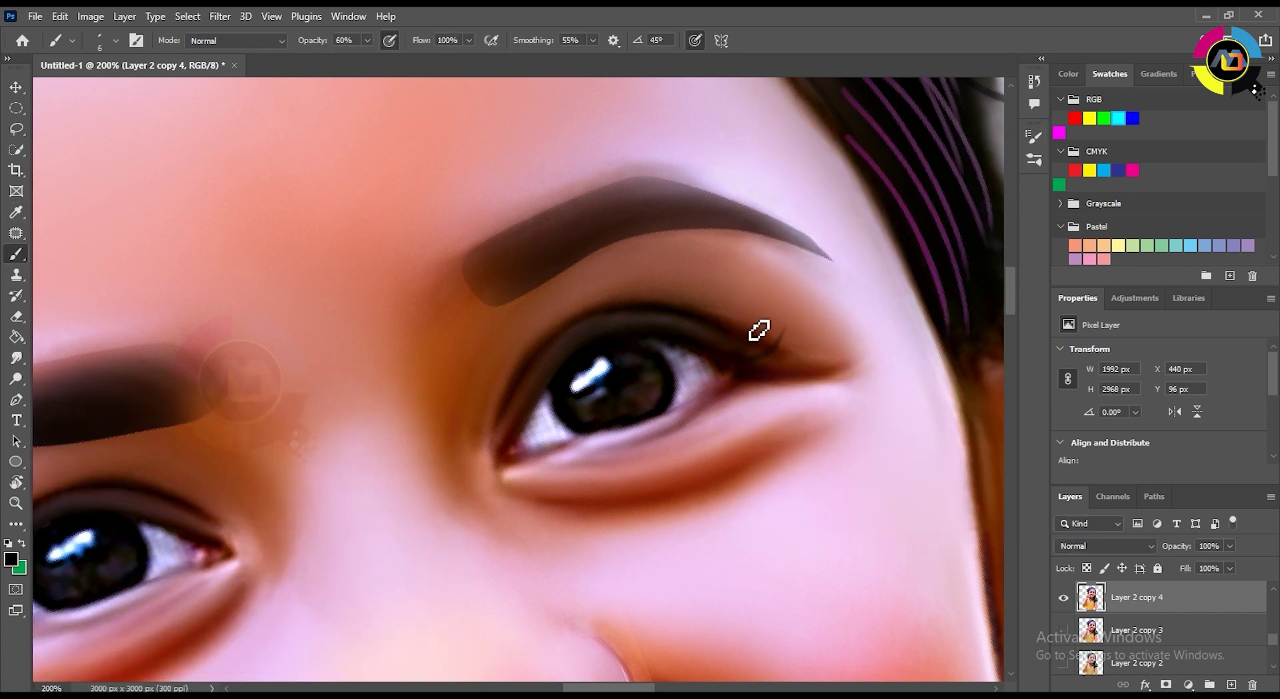
key(ctrl+minus)
key(ctrl+minus)
key(ctrl+plus)
key(ctrl+plus)
drag(688, 324, 760, 258)
drag(627, 321, 908, 254)
drag(320, 493, 258, 474)
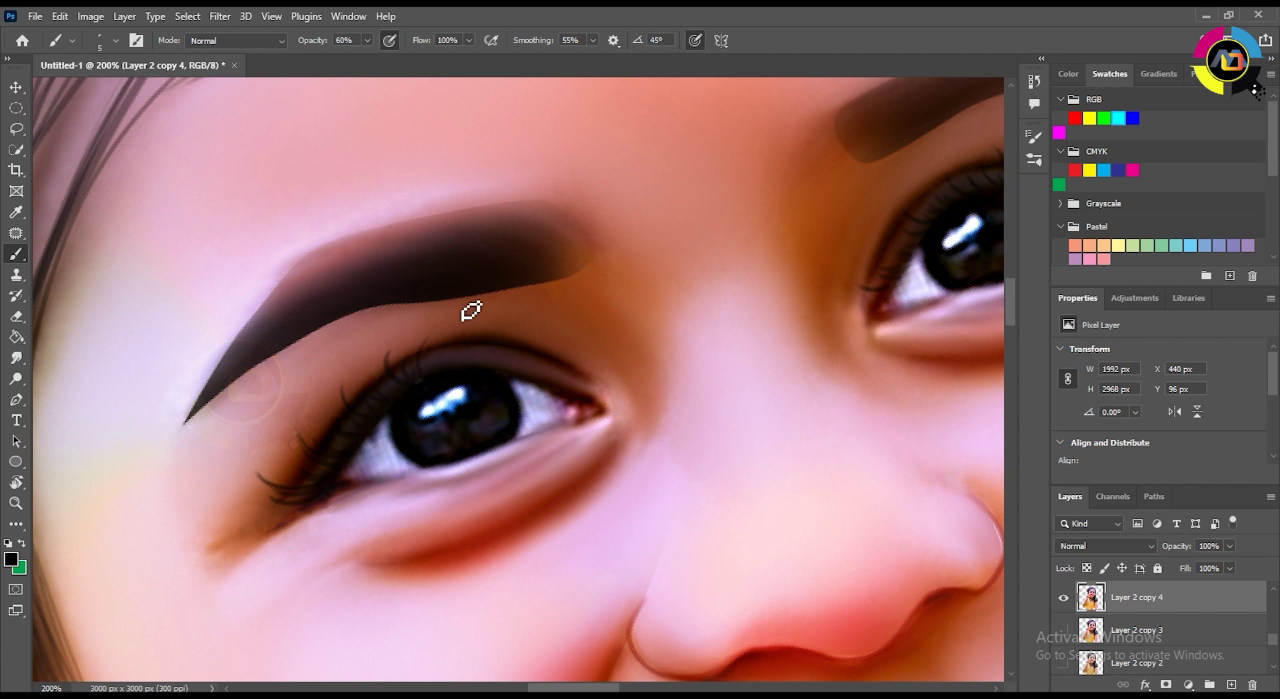
drag(538, 374, 560, 347)
Reduce the brush to 2 px and paint fine lower eyelashes under the eye on the image's left side.
key(ctrl+minus)
key(ctrl+minus)
key(ctrl+minus)
key(ctrl+plus)
key(ctrl+plus)
key(ctrl+plus)
key(ctrl+plus)
key(bracketleft)
key(bracketleft)
key(bracketleft)
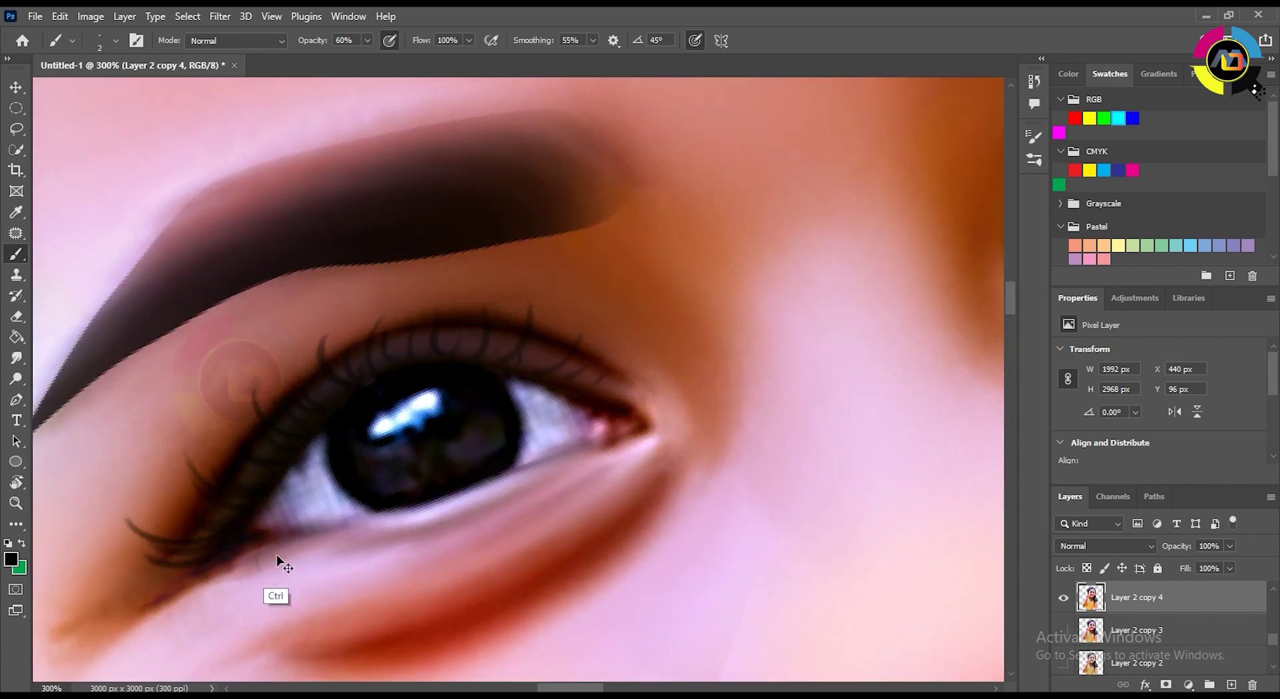
drag(342, 542, 255, 468)
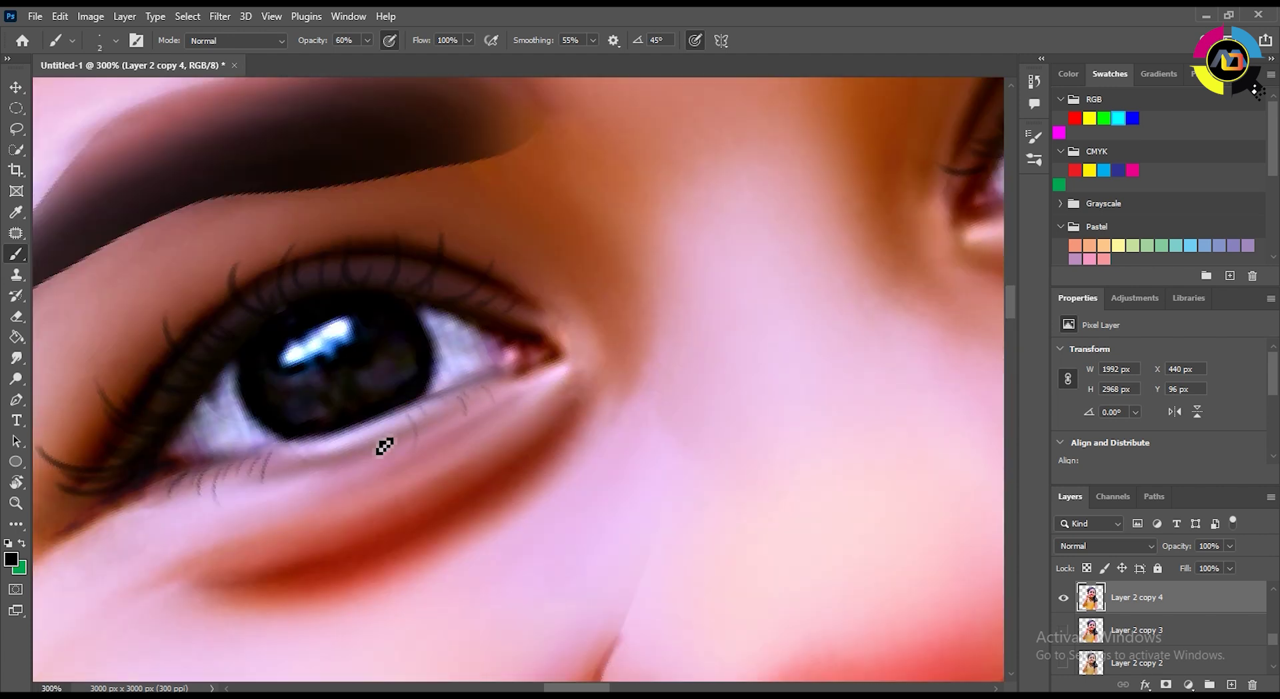
Paint matching fine lower eyelashes under the eye on the image's right side with the 2 px brush.
key(ctrl+minus)
key(ctrl+minus)
key(ctrl+minus)
key(ctrl+minus)
key(ctrl+plus)
key(ctrl+plus)
key(ctrl+plus)
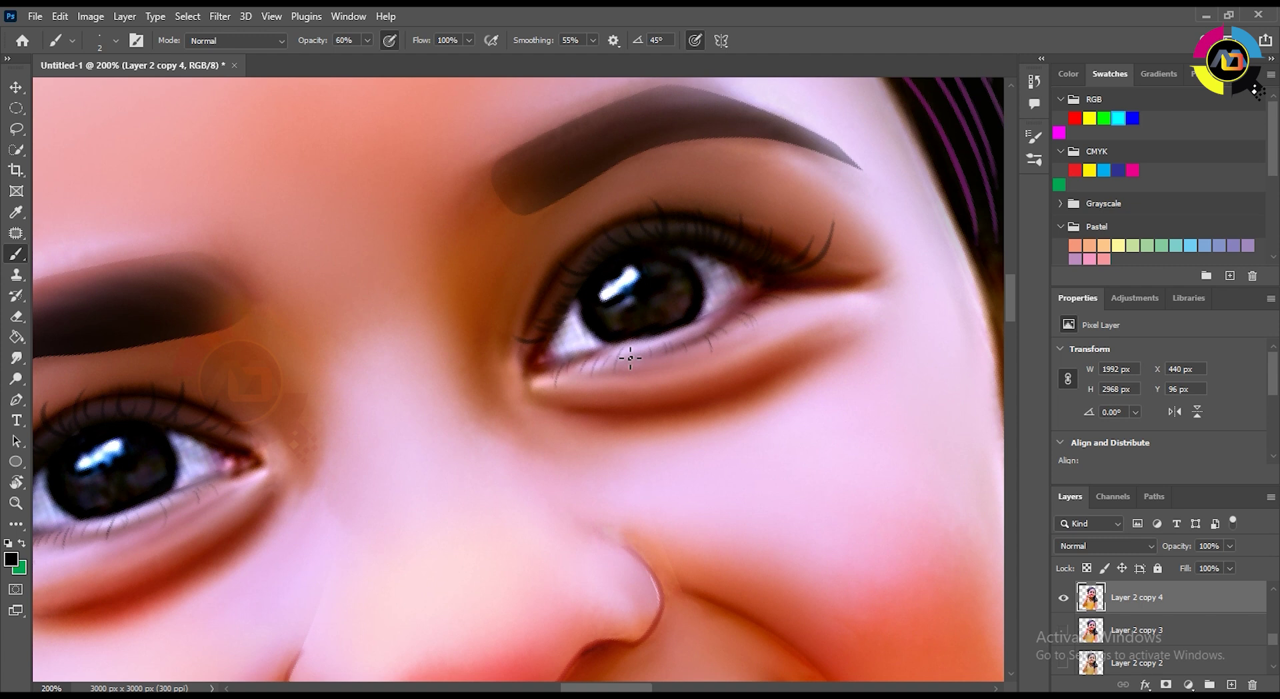
Check the finished eyelashes on the whole portrait and save the document as Untitled-1.psd.
key(ctrl+minus)
key(ctrl+minus)
key(ctrl+minus)
key(ctrl+minus)
key(ctrl+s)
key(Return)
Paint a dark red textured mark on the forehead above the eyebrows on a new layer with a spatter-type brush.
key(ctrl+plus)
key(ctrl+plus)
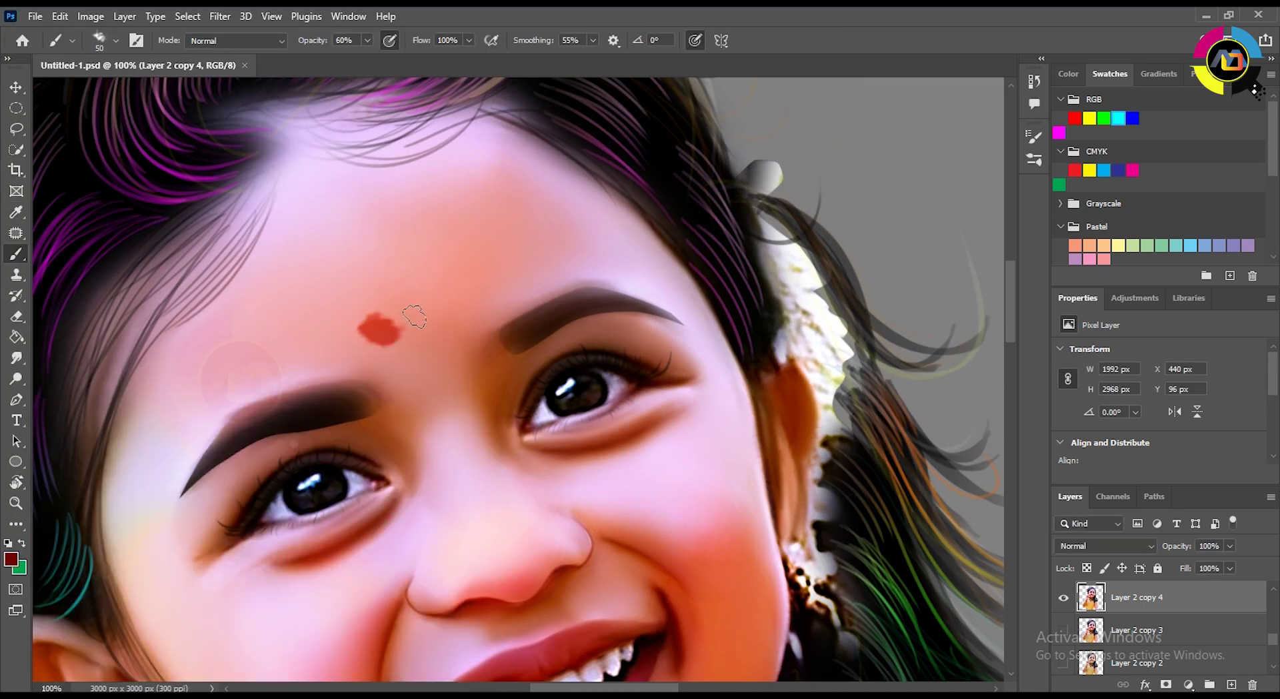
right_click(414, 316)
drag(490, 521, 490, 508)
key(Return)
right_click(404, 314)
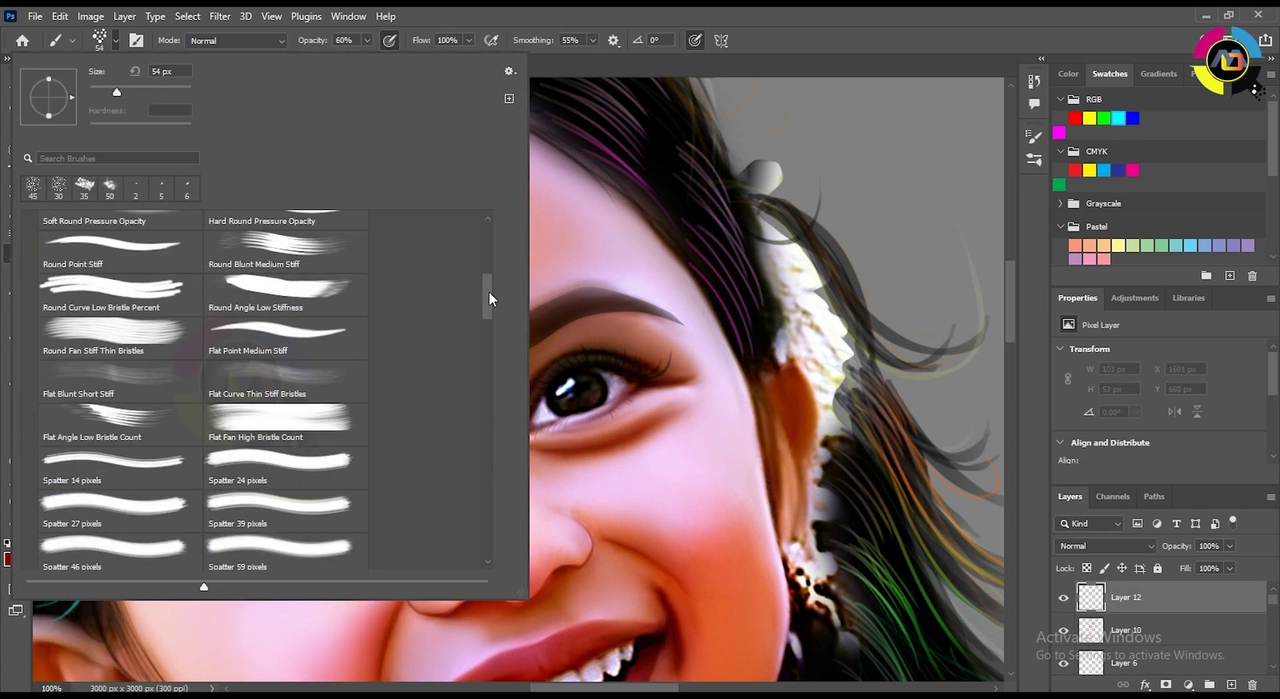
scroll(490, 298, down, 5)
double_click(377, 450)
click(383, 319)
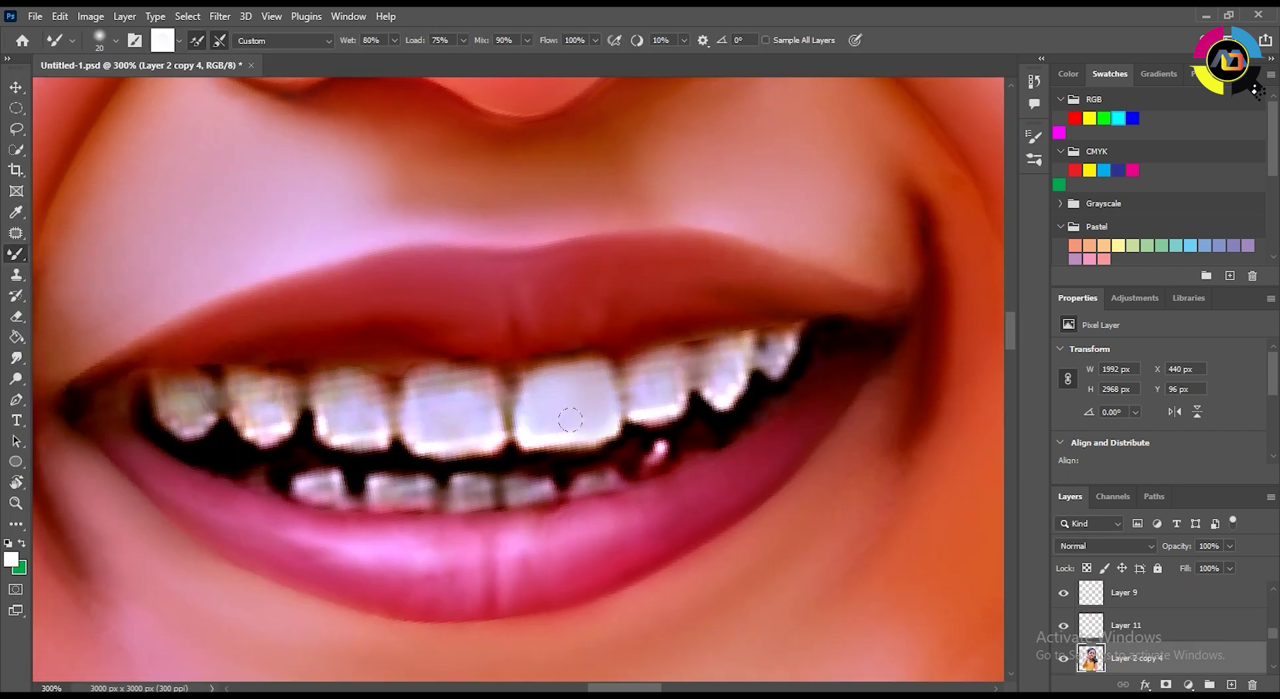
Smooth and whiten the individual teeth with a white Mixer Brush, reducing the brush size from 20 to 10 px.
mouse_move(570, 419)
mouse_down()
mouse_move(578, 372)
mouse_move(648, 395)
mouse_up()
key([)
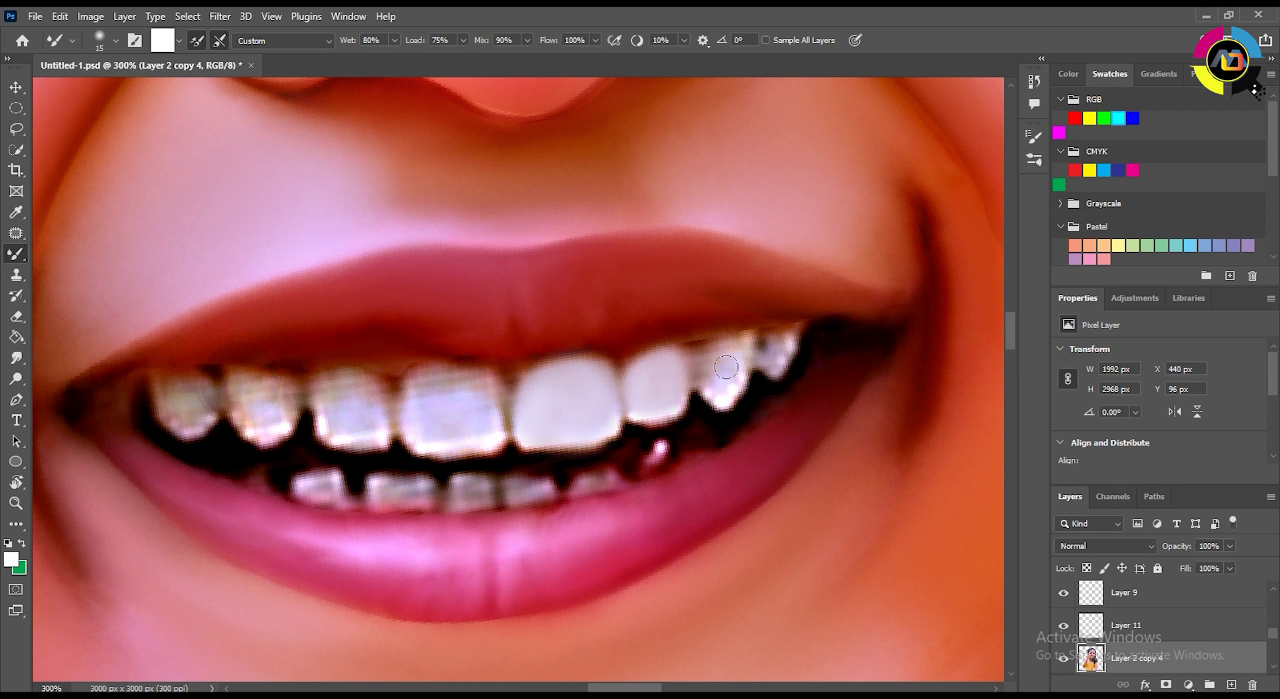
mouse_move(526, 439)
mouse_down()
mouse_move(429, 427)
mouse_move(324, 383)
mouse_move(275, 406)
mouse_up()
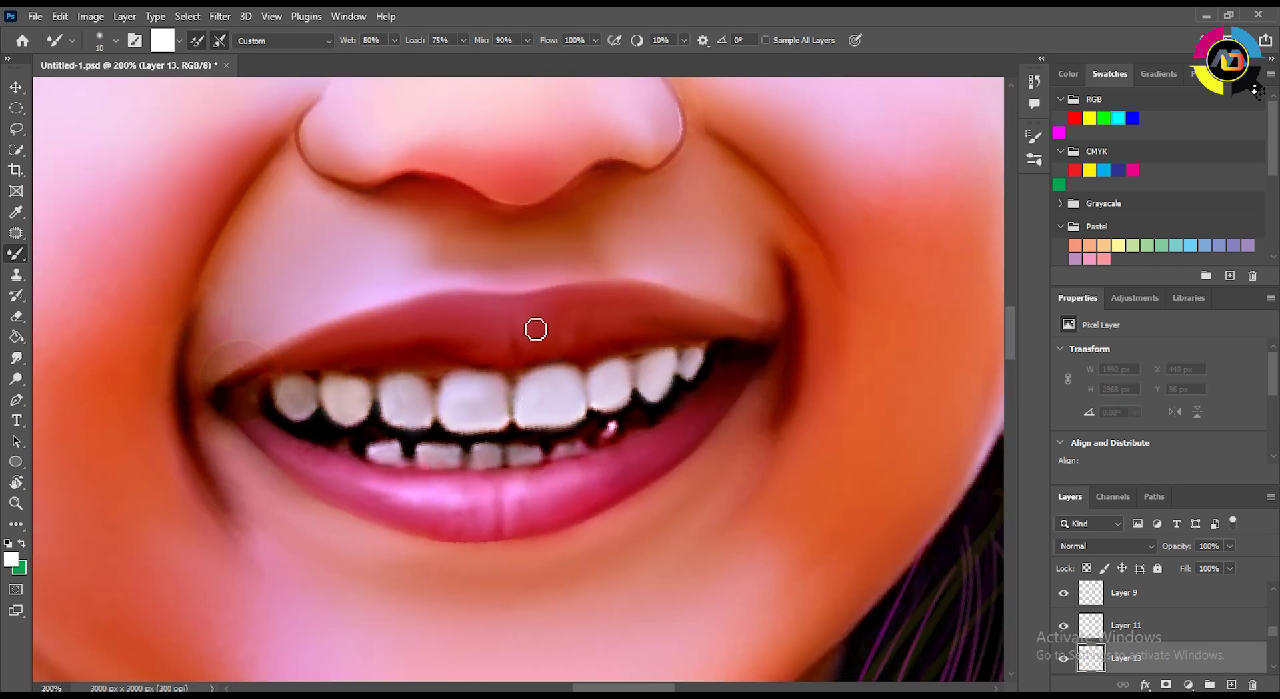
drag(554, 397, 492, 392)
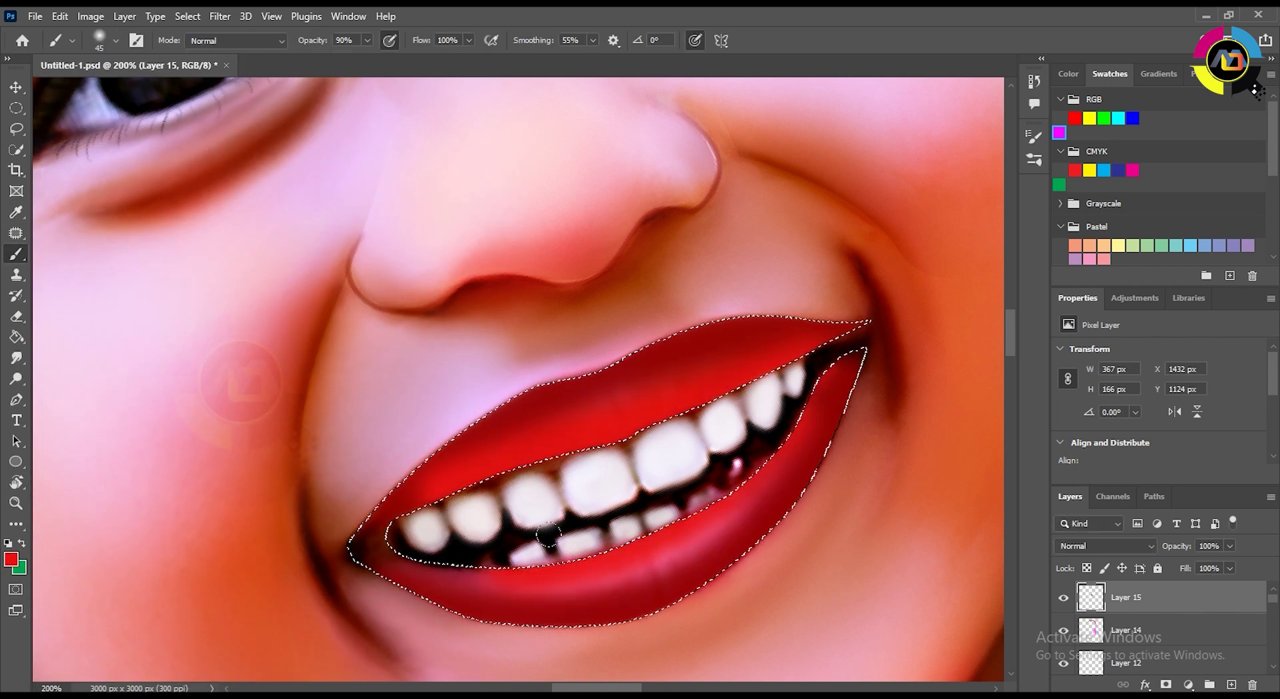
Deselect the red-painted lips and set their layer to Soft Light blending.
key(ctrl+d)
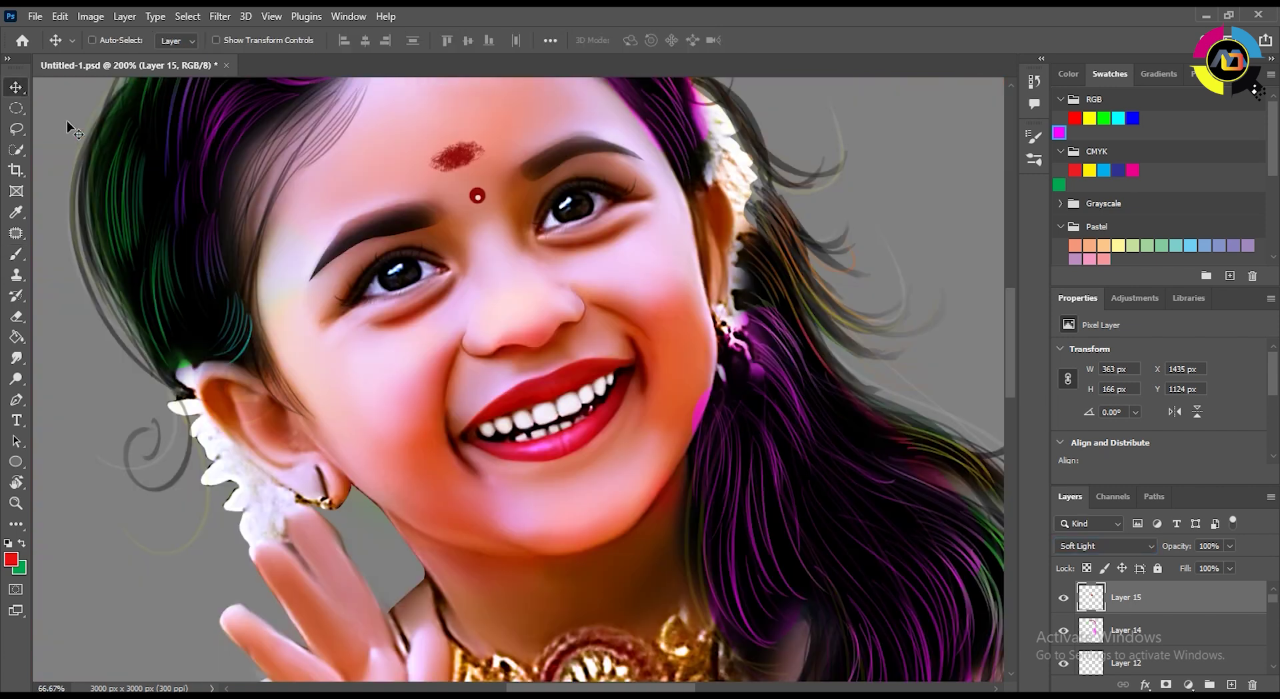
key(ctrl+minus)
key(ctrl+minus)
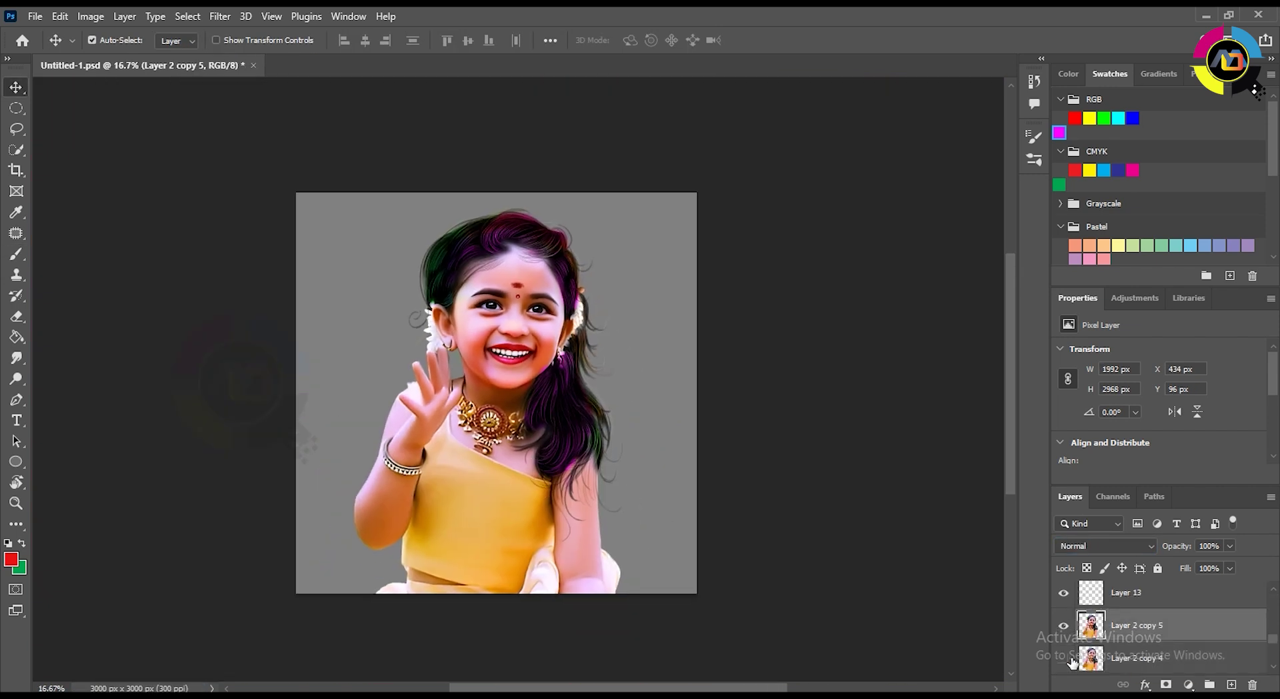
Erase the lower edge of the portrait on Layer 2 copy 5 into a ragged fade with a textured 1000 px eraser at 100% opacity.
right_click(488, 430)
key(Escape)
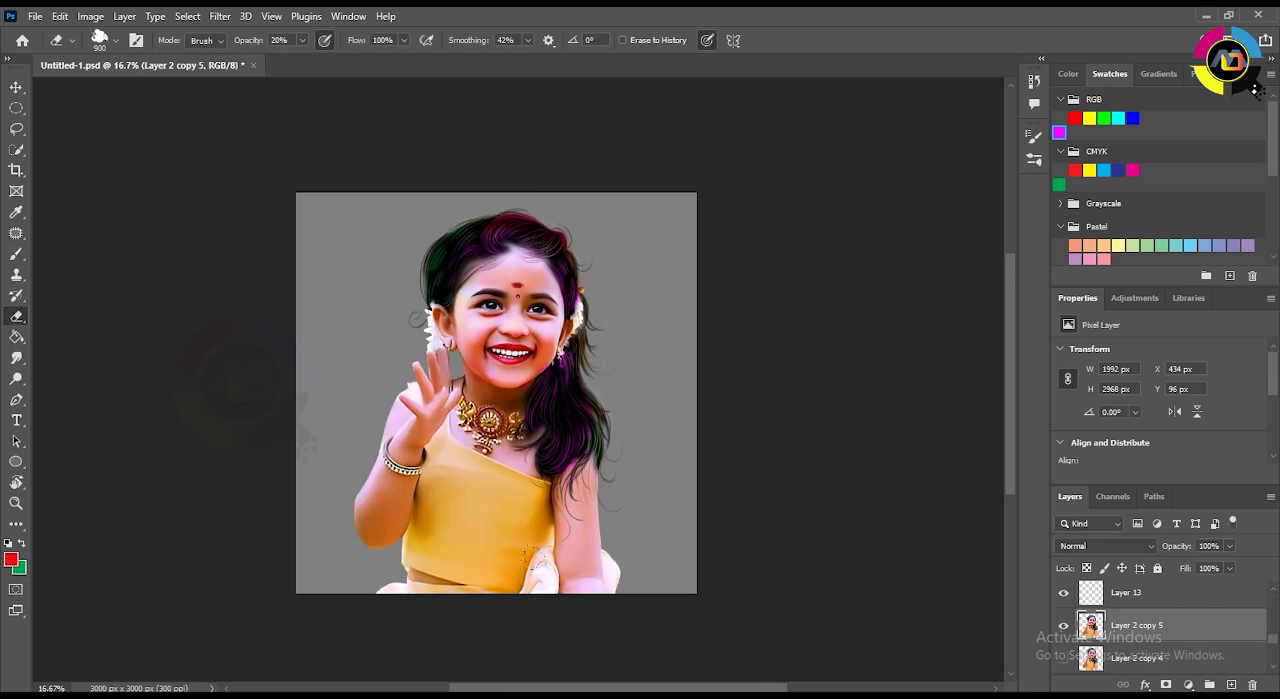
right_click(51, 120)
double_click(287, 374)
right_click(523, 607)
key(Return)
click(109, 47)
double_click(467, 534)
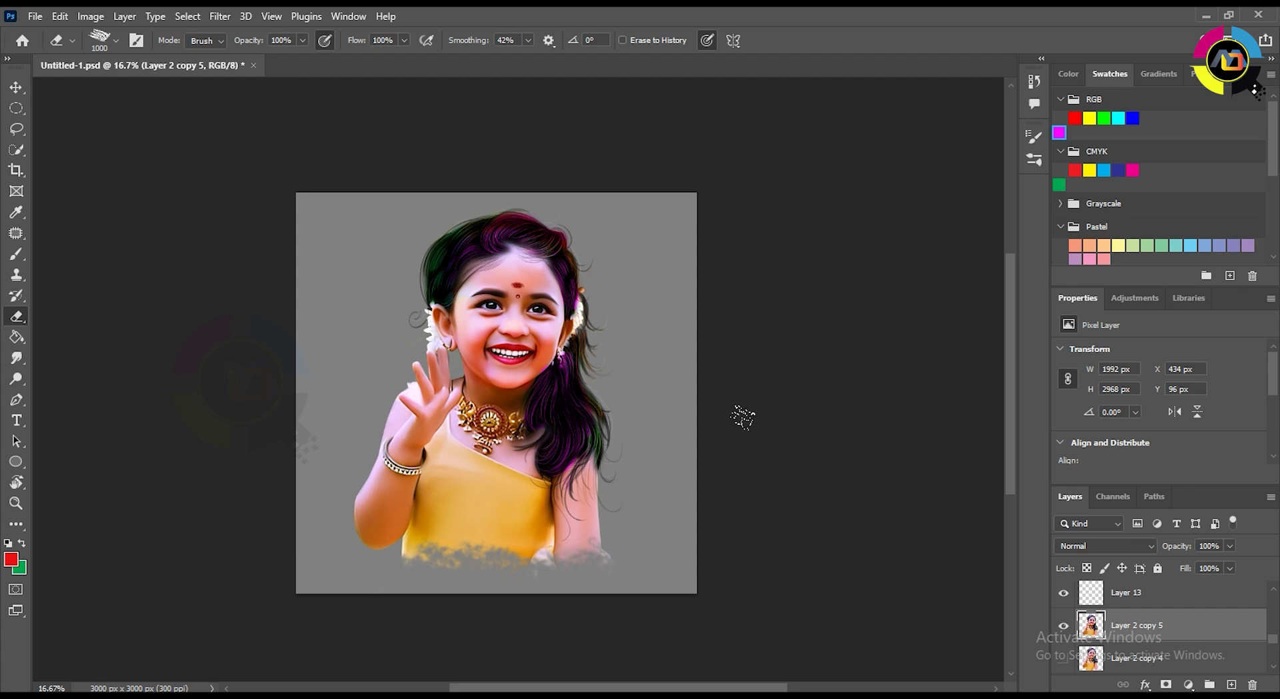
Rotate the canvas view sideways, add a new layer above Layer 2 copy 5 and set the foreground colour to black.
key(ctrl+plus)
key(ctrl+plus)
key(ctrl+plus)
key(r)
drag(500, 289, 601, 337)
click(1232, 684)
click(12, 559)
click(407, 412)
Set up a thin 10 px brush angled at 45° and paint fine black strands along the hairline on the new layer.
key(b)
click(115, 41)
drag(487, 253, 488, 374)
click(287, 400)
click(1035, 137)
click(779, 277)
click(793, 199)
click(1041, 136)
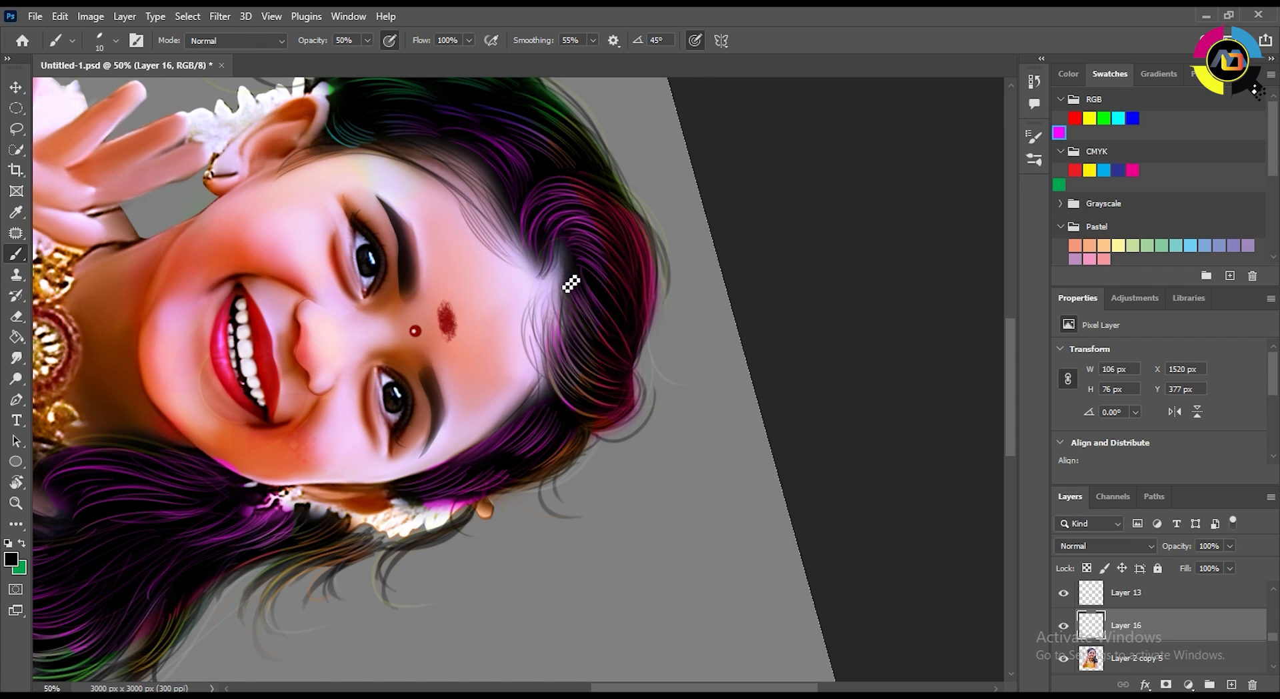
key(r)
drag(573, 298, 510, 343)
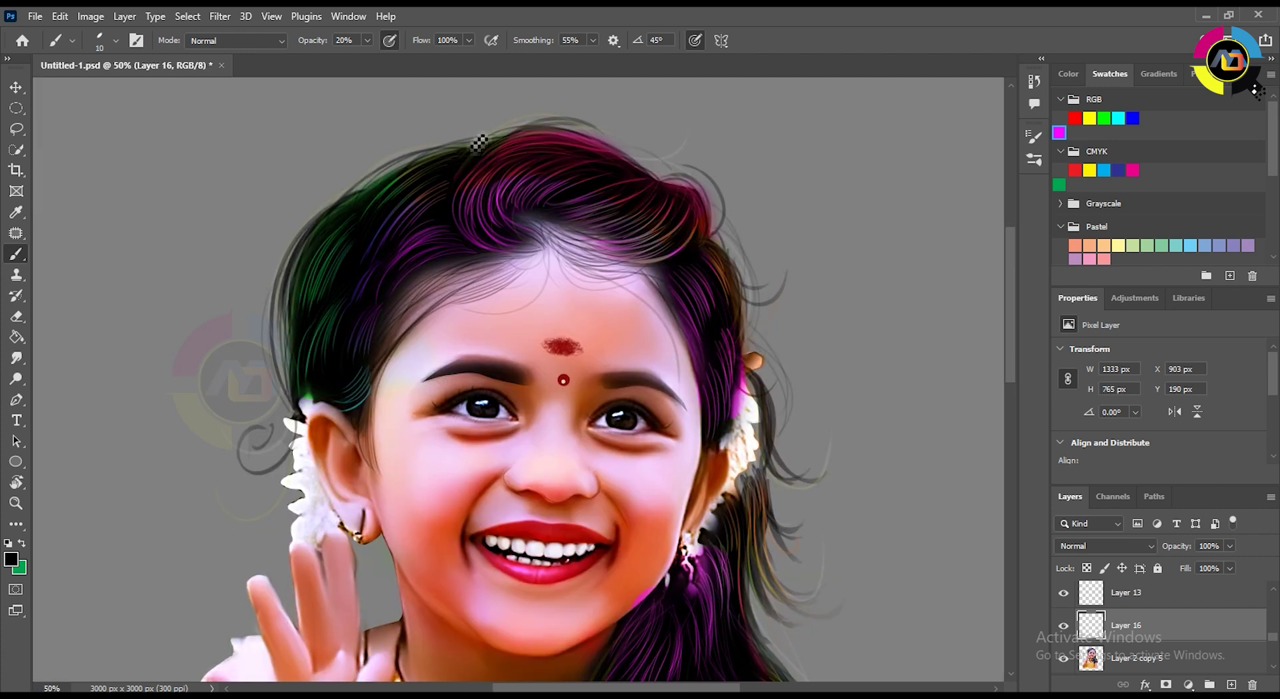
Paint loose dark strands around the long hair with the 10 px brush at 20% opacity and save the document.
scroll(366, 621, down, 3)
scroll(694, 442, down, 3)
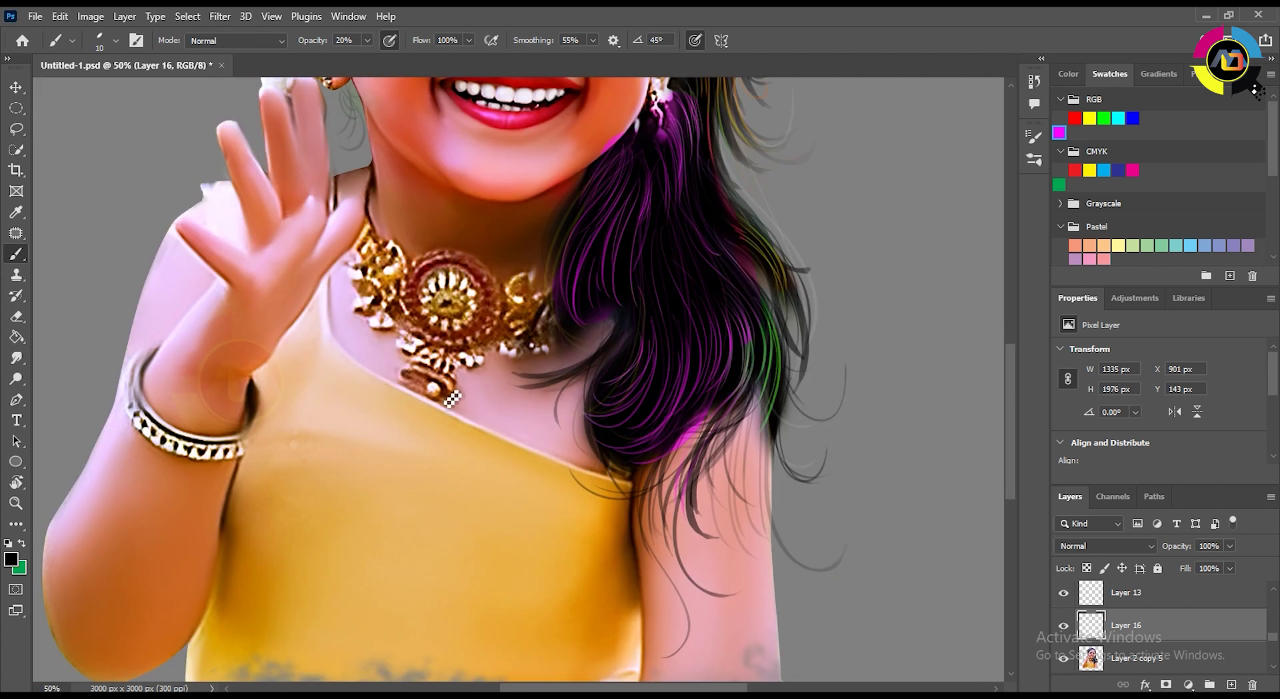
key(ctrl+0)
key(ctrl+plus)
key(ctrl+s)
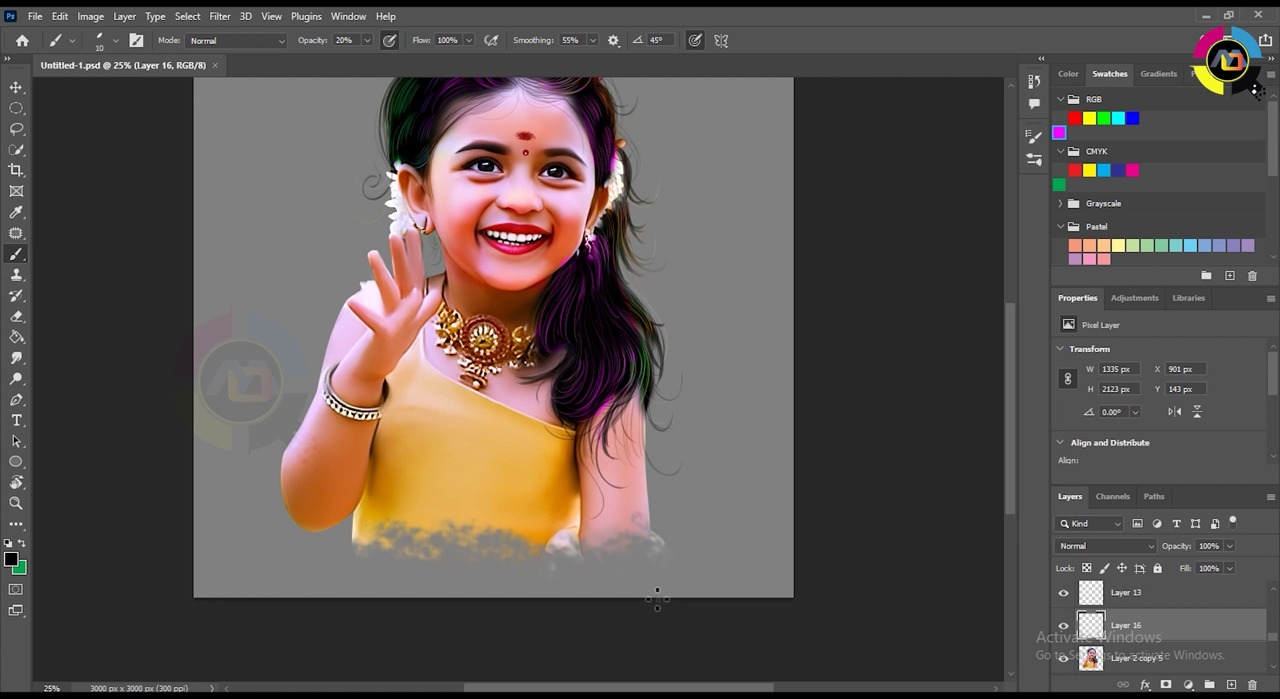
Select the necklace on Layer 2 copy 5 with Quick Selection, apply the Oil Paint filter and shift its colour towards gold with Color Balance.
key(ctrl+1)
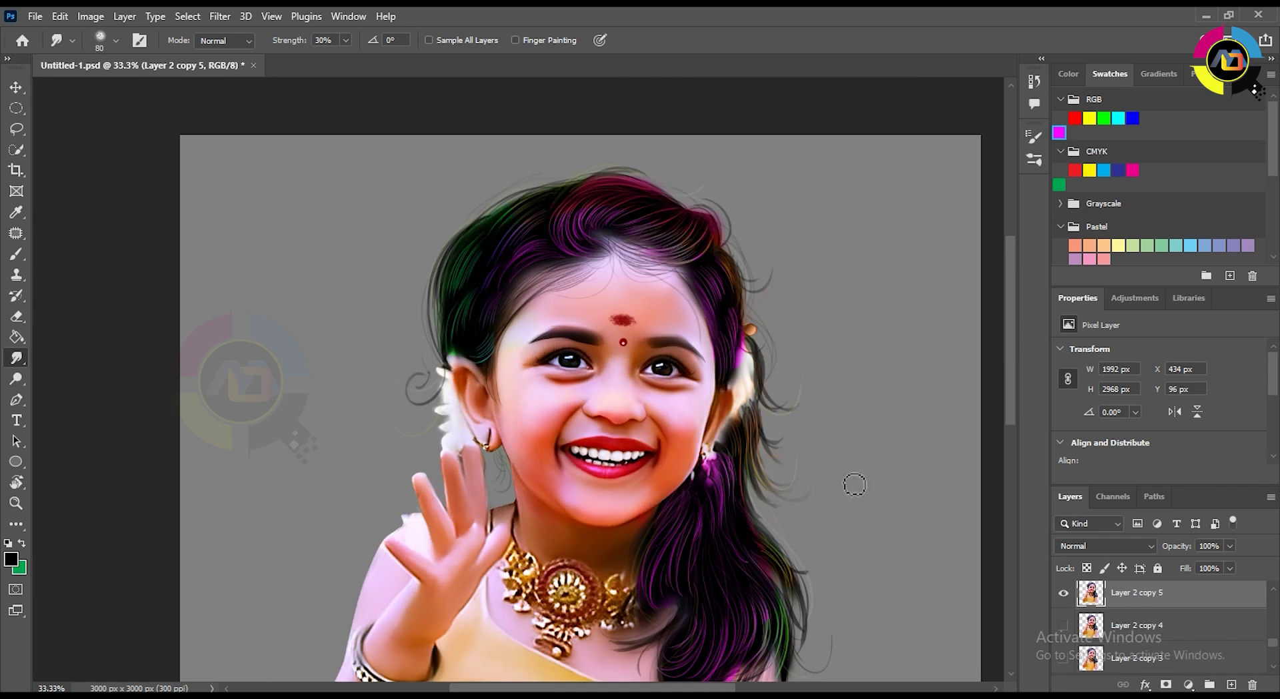
key(ctrl+plus)
scroll(811, 395, down, 5)
key(w)
drag(437, 330, 477, 364)
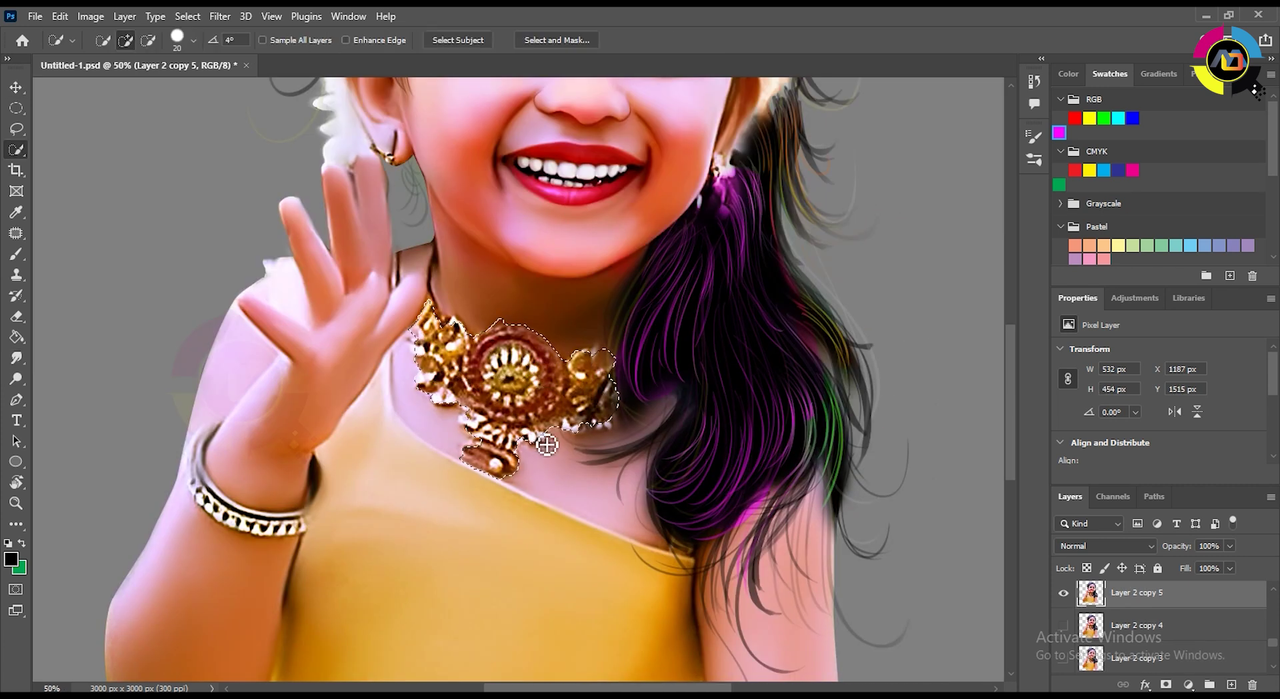
click(220, 16)
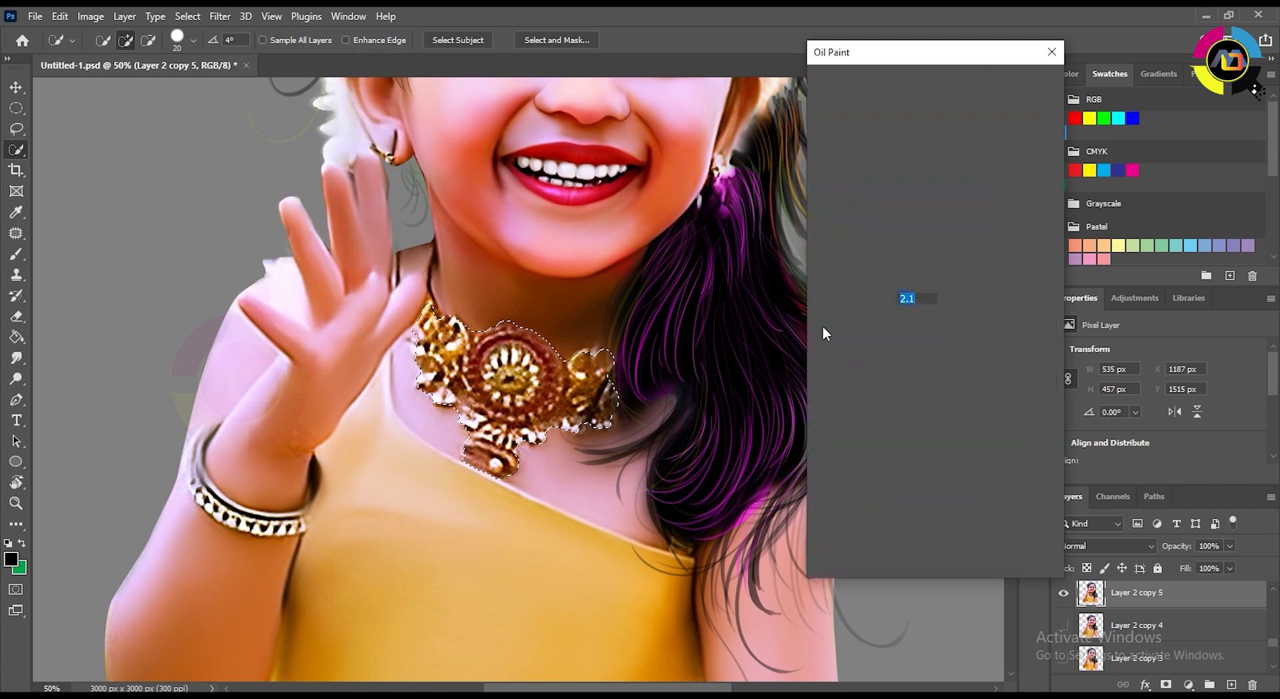
key(ctrl+b)
key(Escape)
key(ctrl+m)
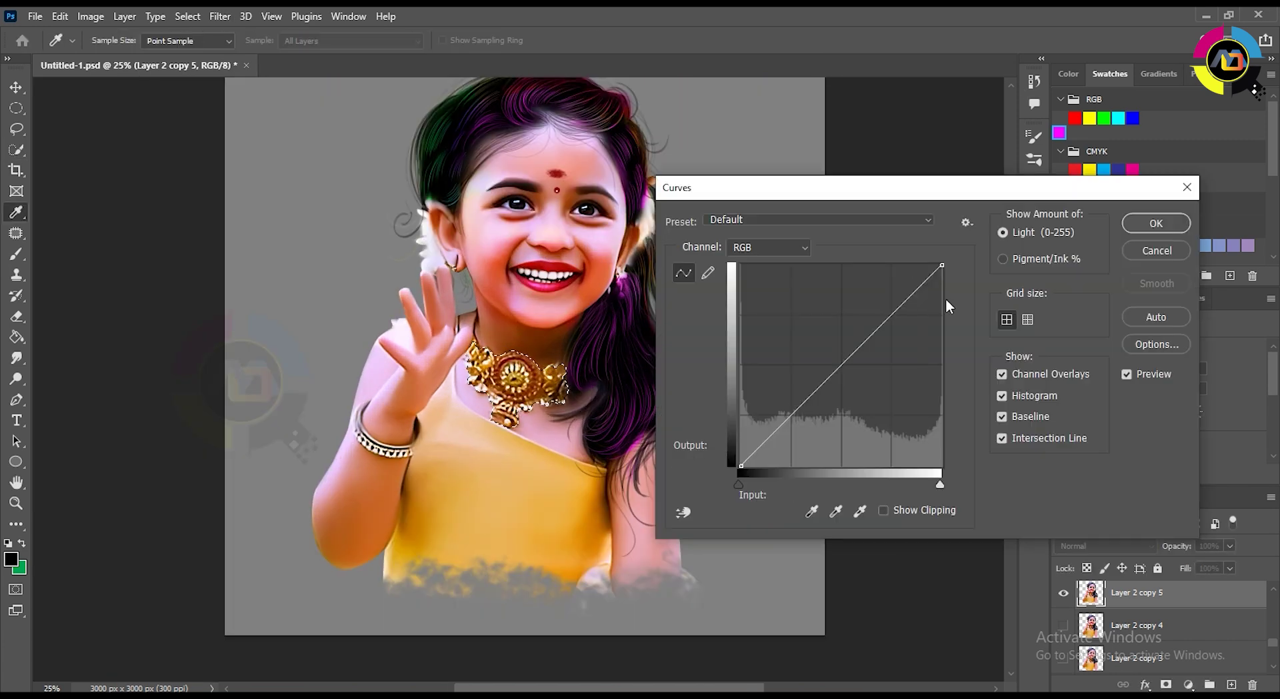
key(Escape)
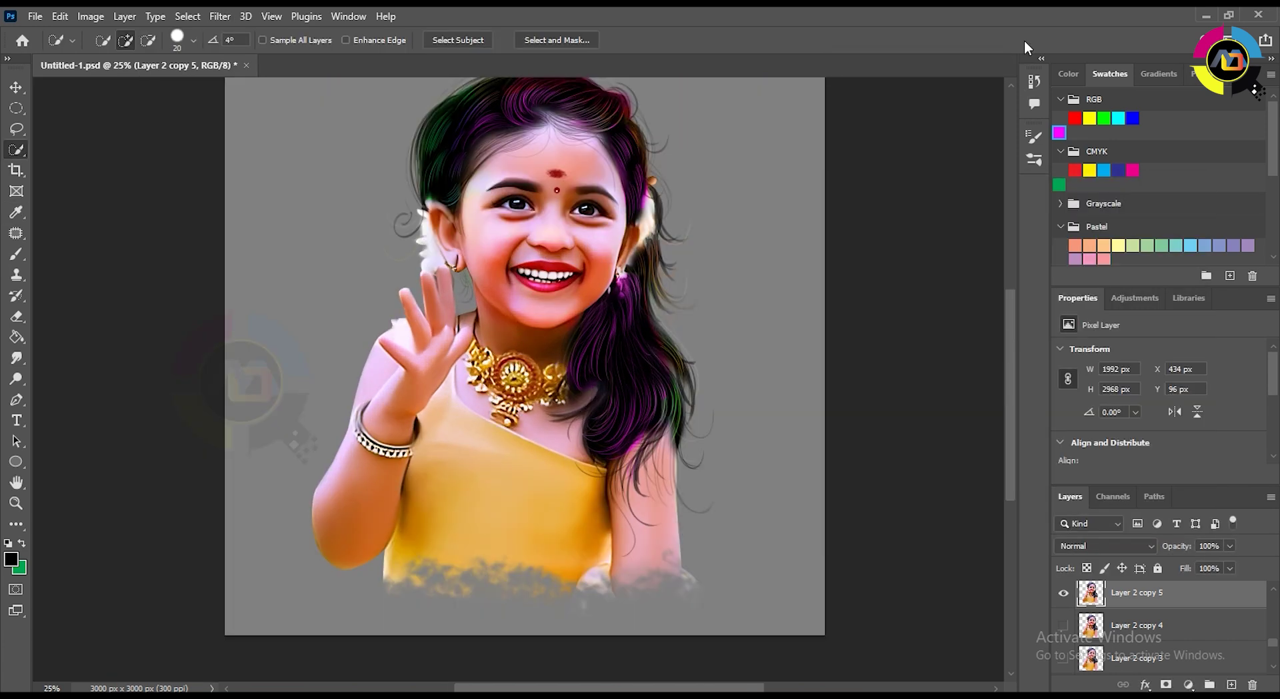
key(v)
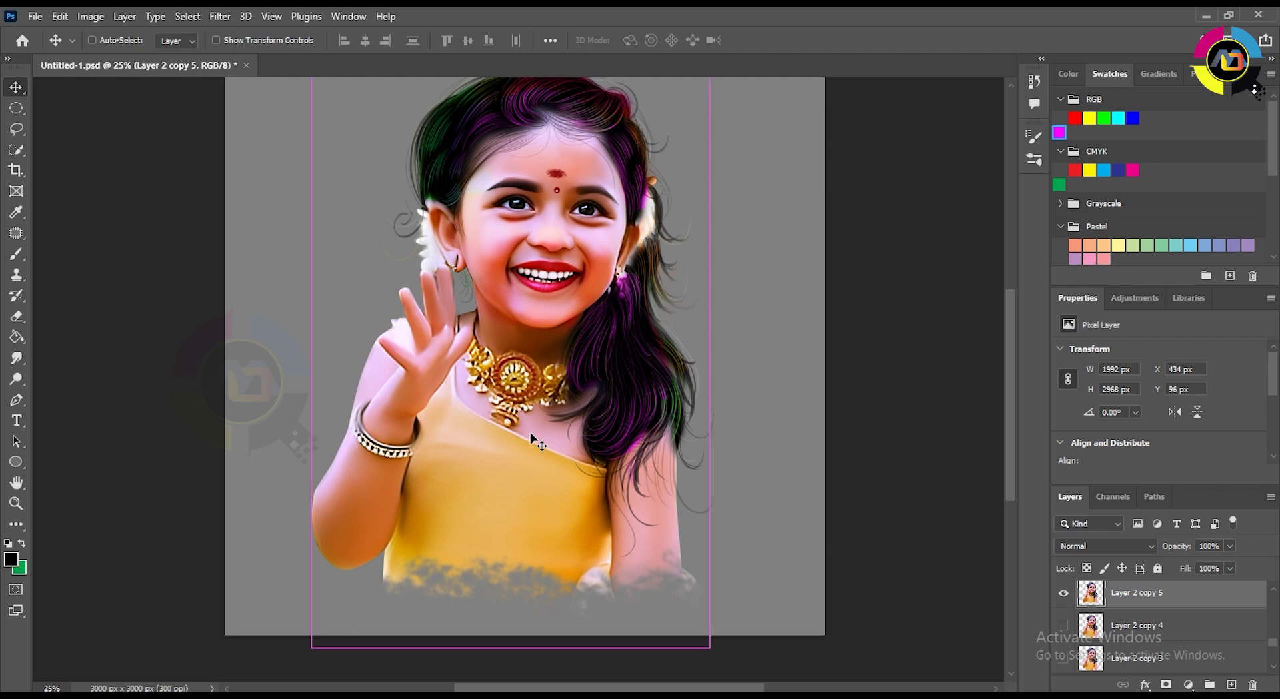
key(ctrl+m)
key(Escape)
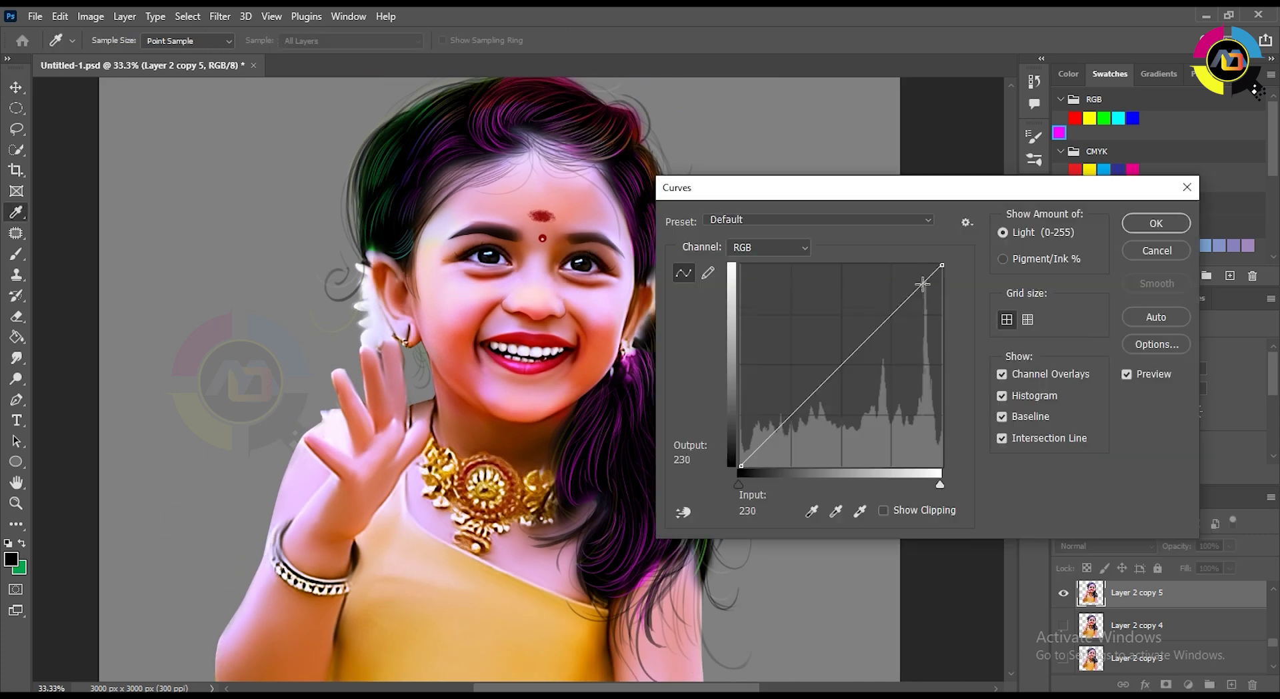
Apply a Curves adjustment to Layer 2 copy 5 and duplicate the layer.
click(1149, 222)
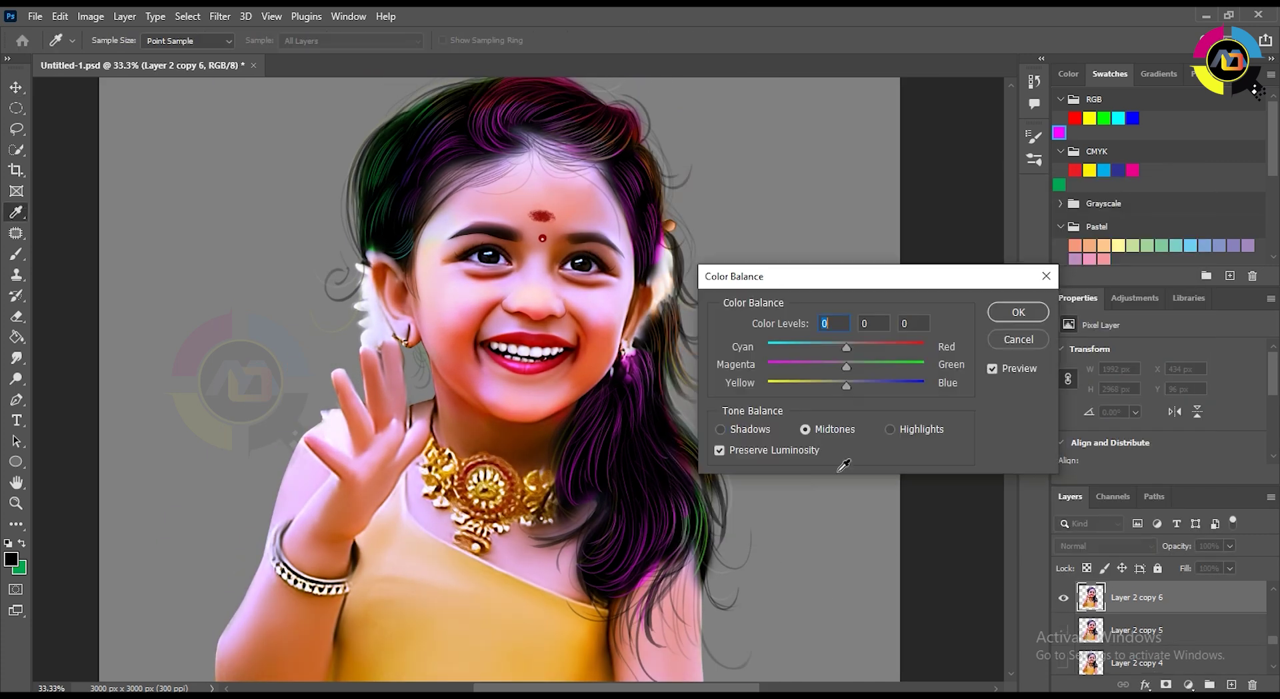
click(1018, 339)
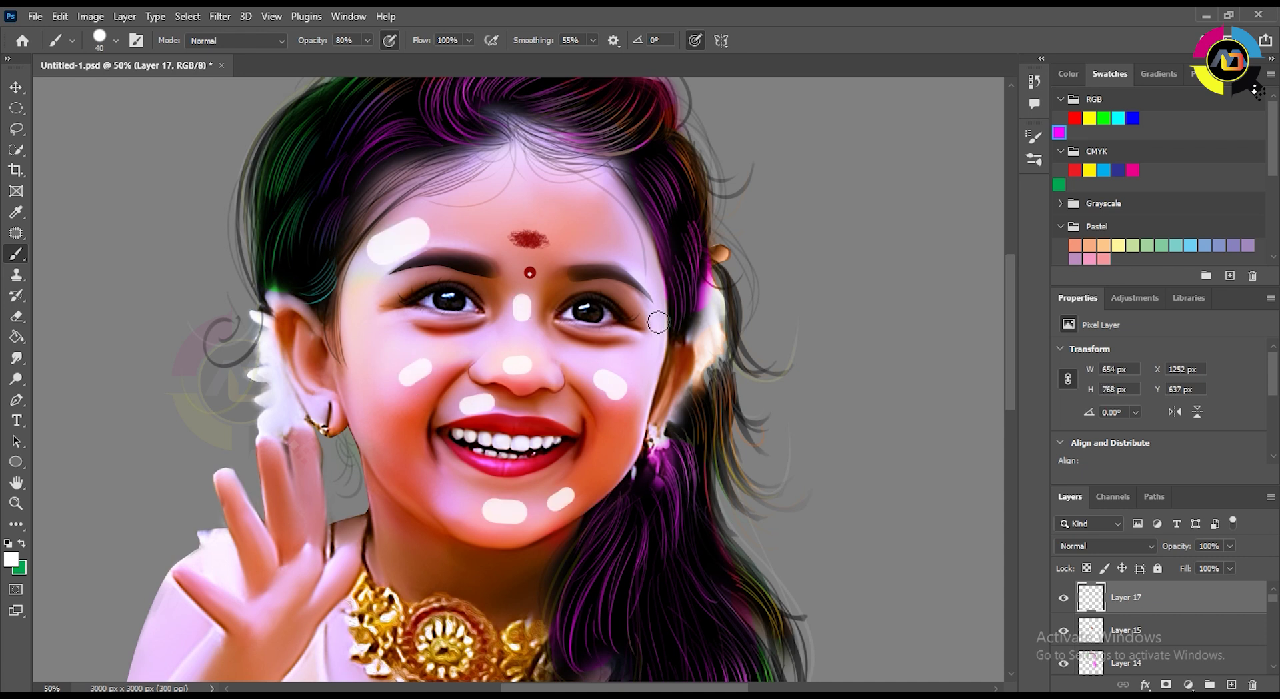
Paint white highlights on the face at 80% brush opacity, soften them with a 40% eraser and 10% Smudge, and set the layer's opacity to 60%.
drag(633, 252, 660, 288)
key(e)
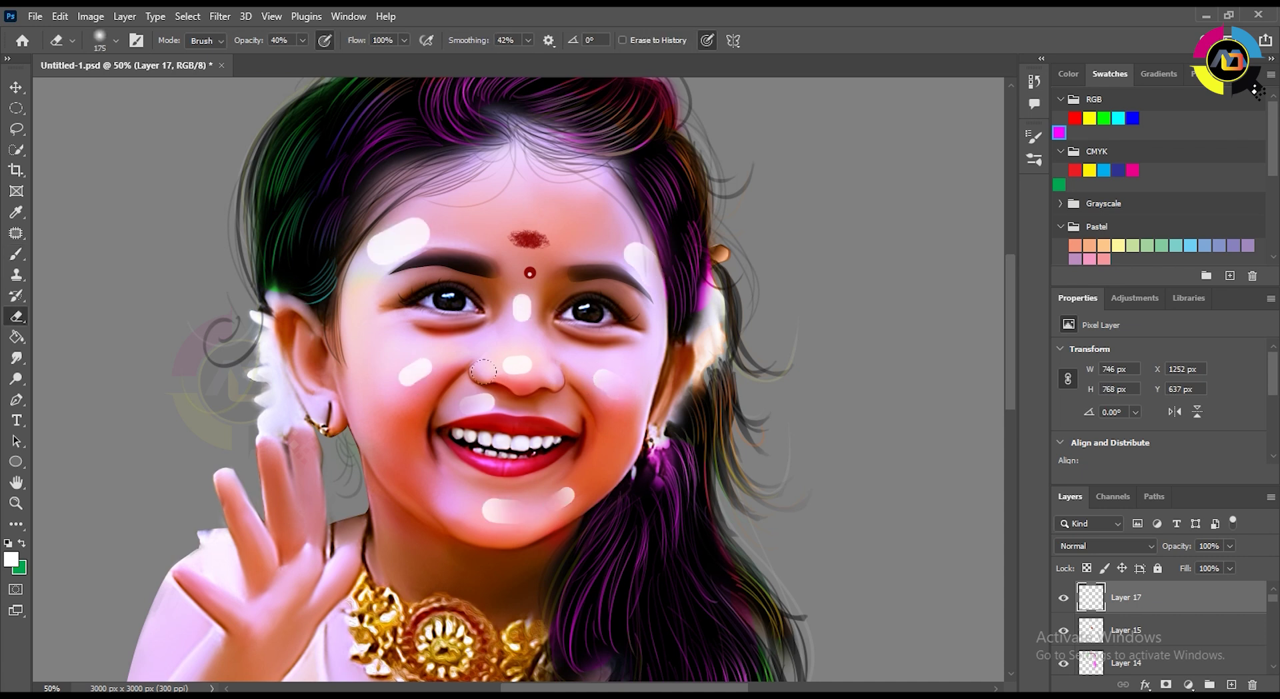
key(r)
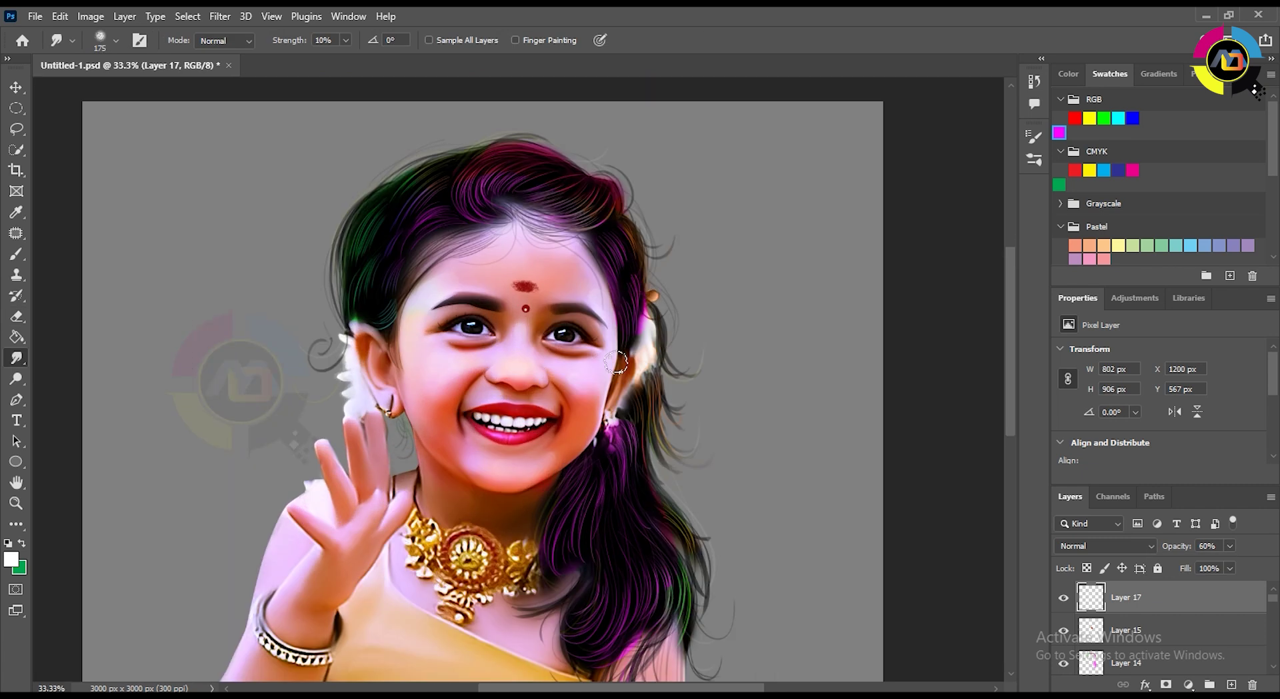
Select the light skin tones of Layer 2 copy 6 with Color Range and lower their white output level in Levels.
click(188, 16)
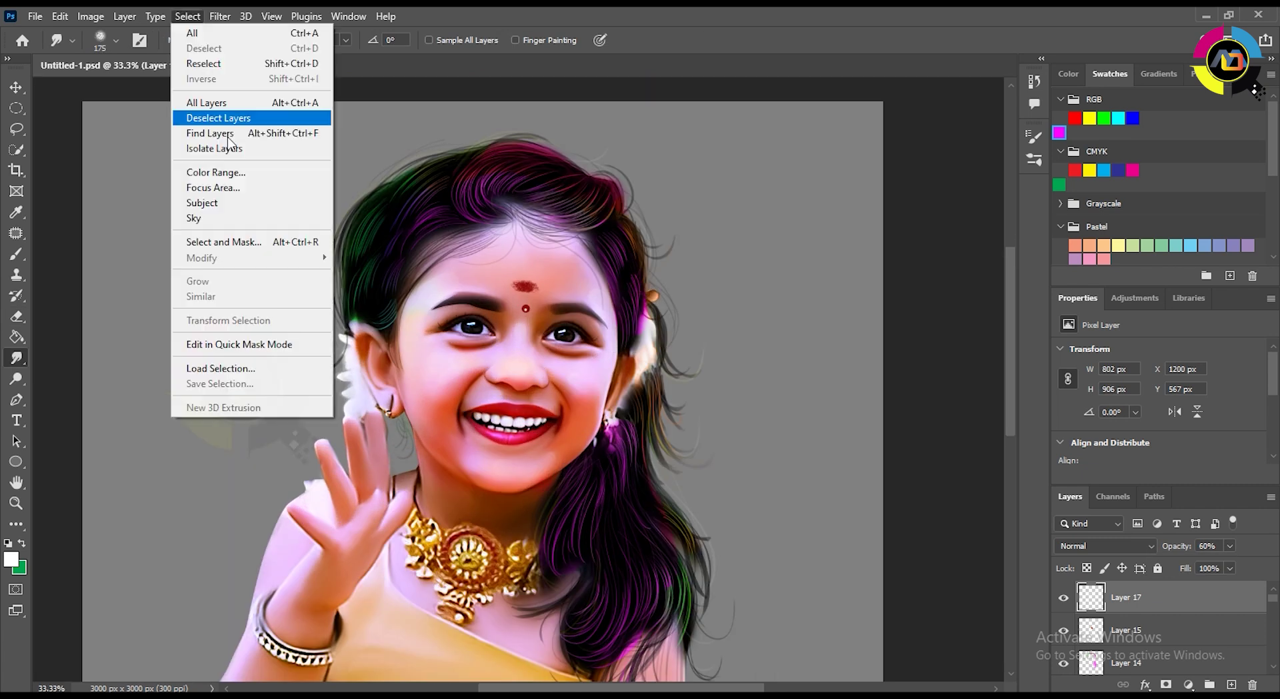
click(215, 172)
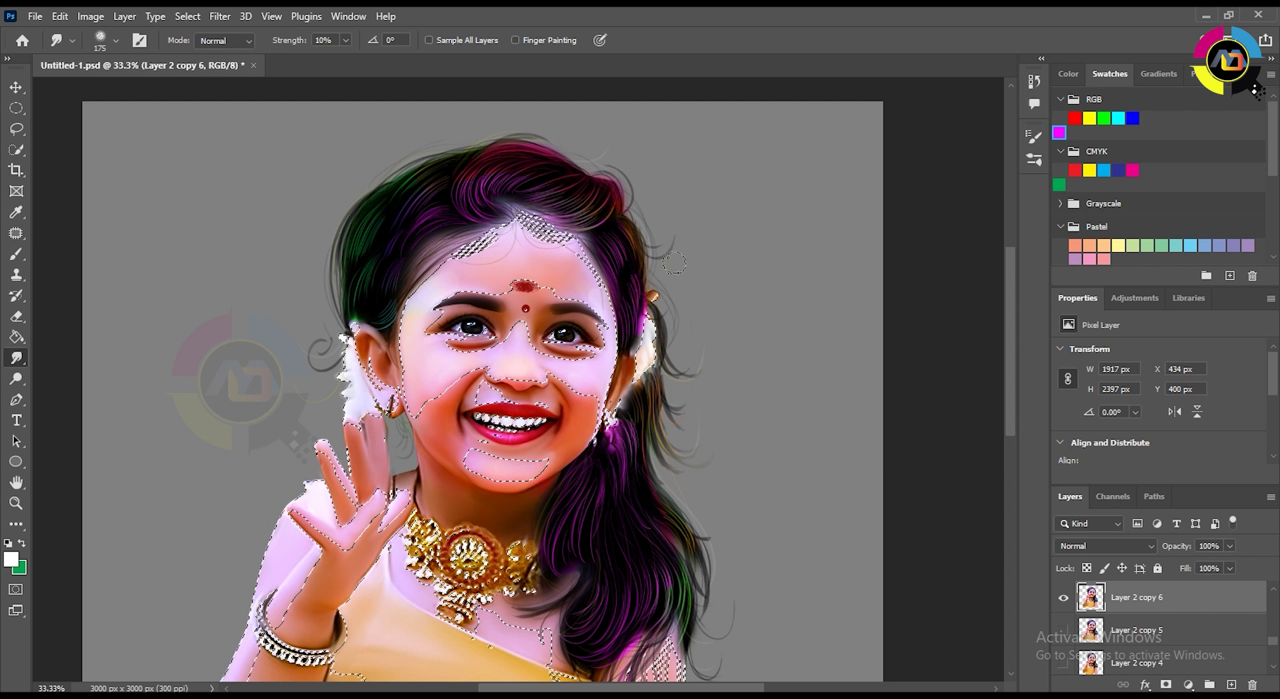
key(ctrl+l)
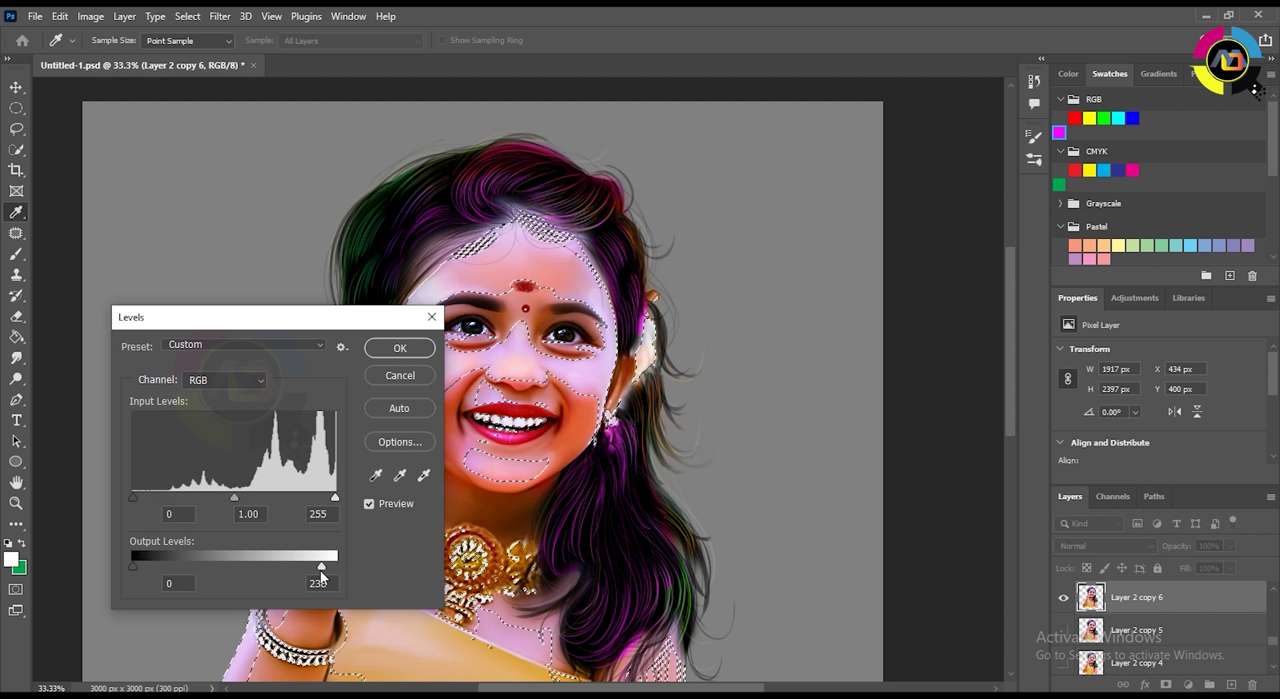